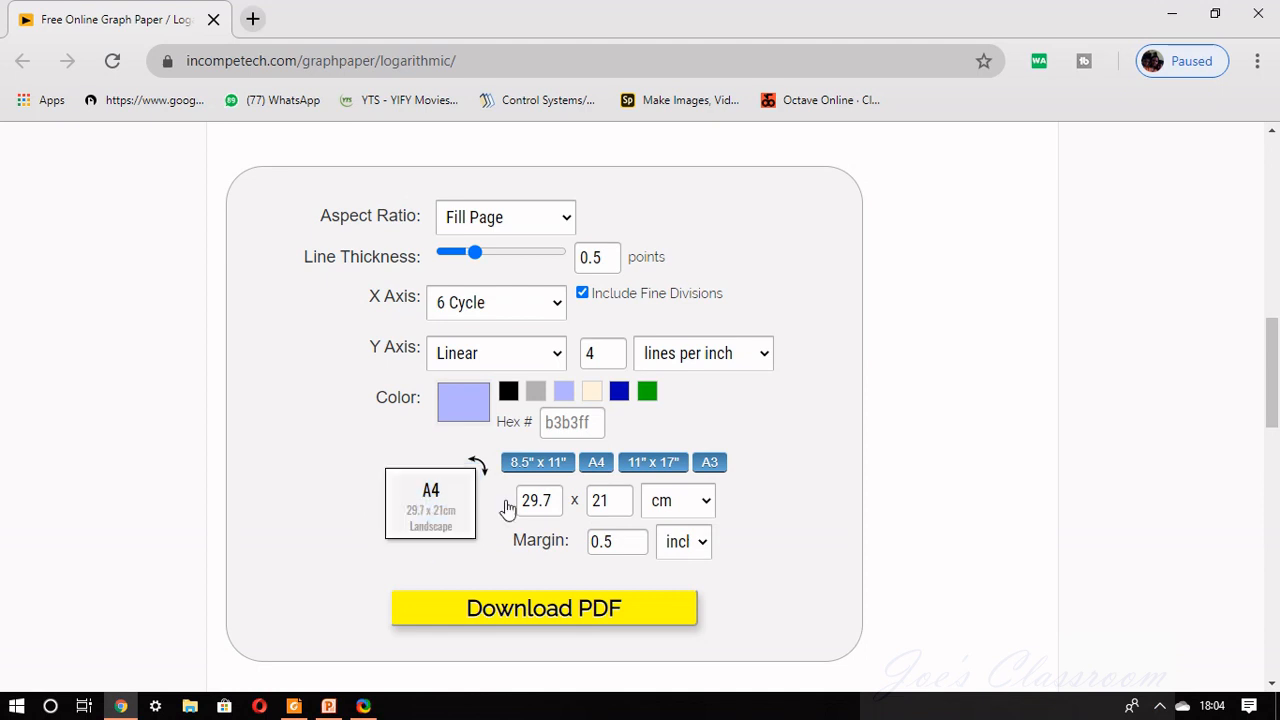
Download the 6-cycle semi-log graph paper as an A4 landscape PDF.
click(476, 465)
click(482, 471)
click(575, 615)
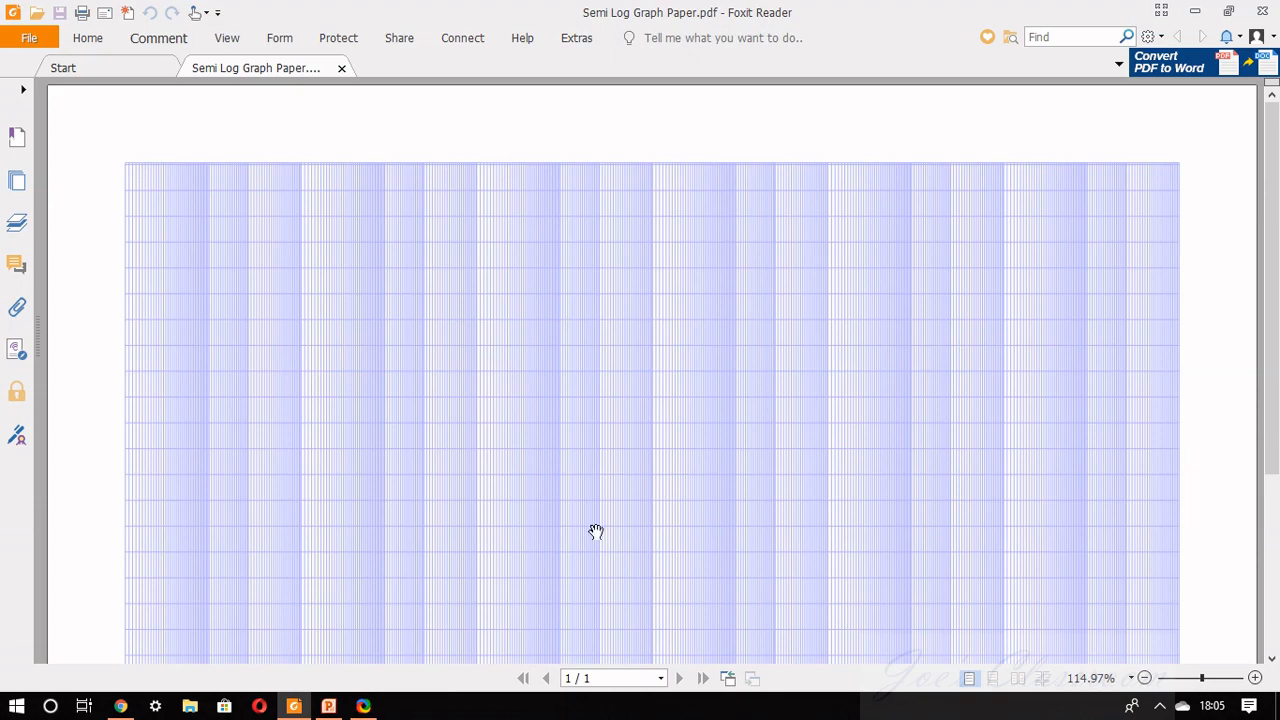
Copy the G(s) = 10s² derivation from the PowerPoint slide and paste it onto the semi-log graph PDF in Foxit Reader.
click(329, 707)
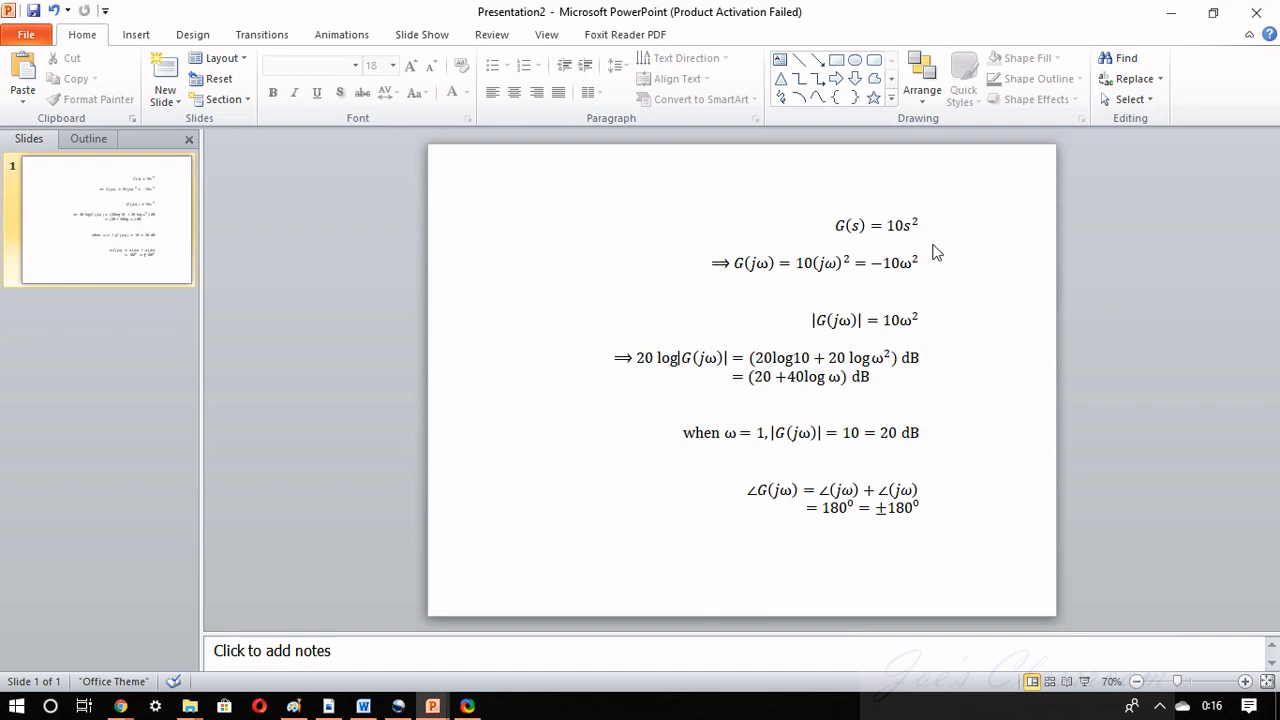
click(920, 400)
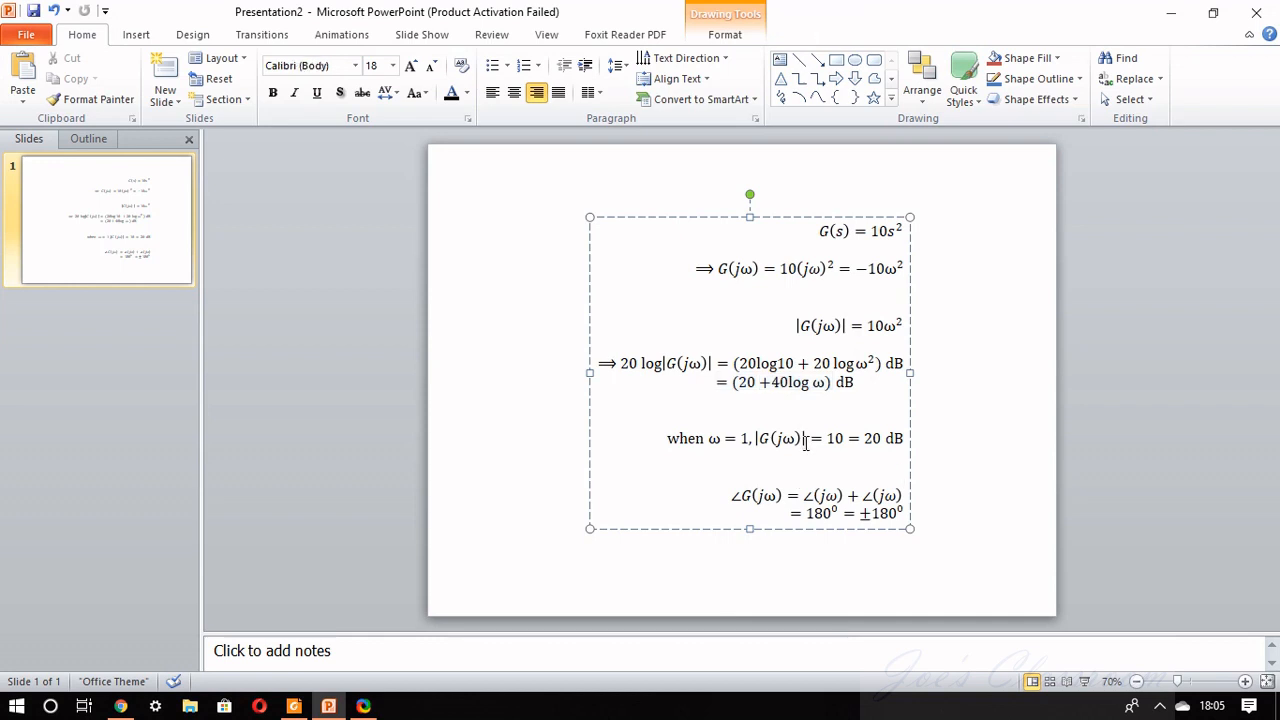
click(806, 442)
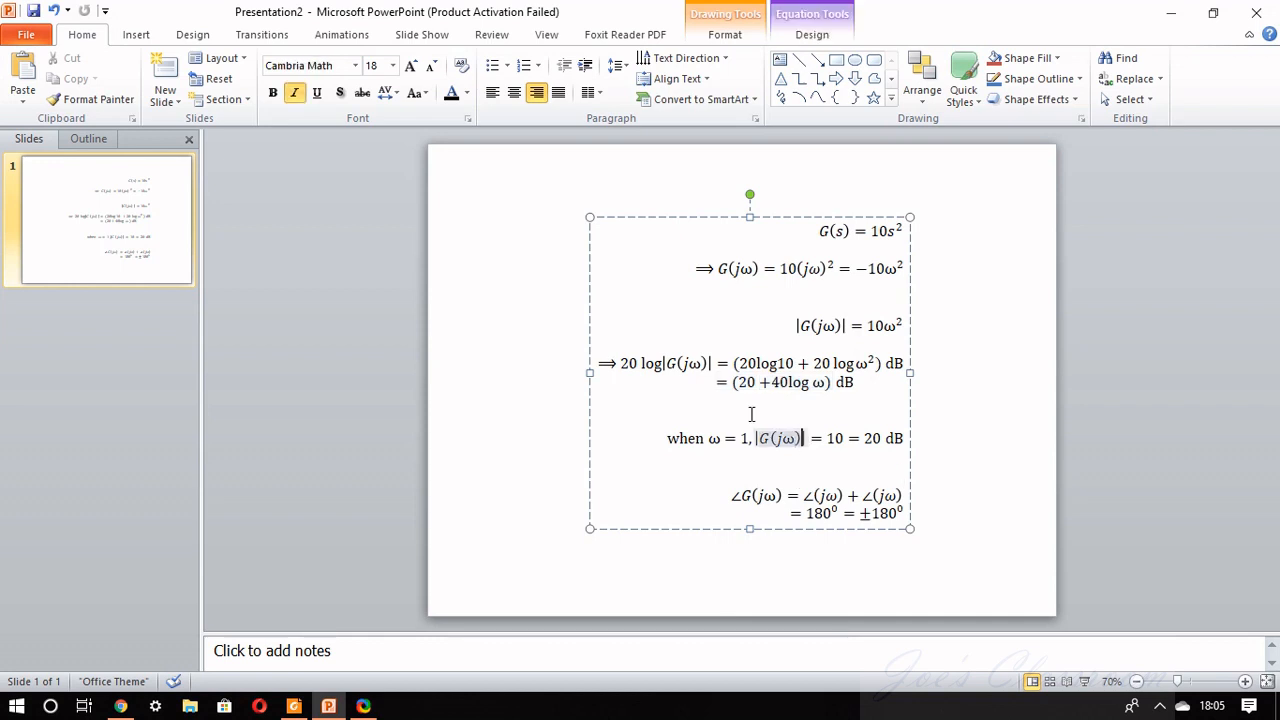
click(832, 525)
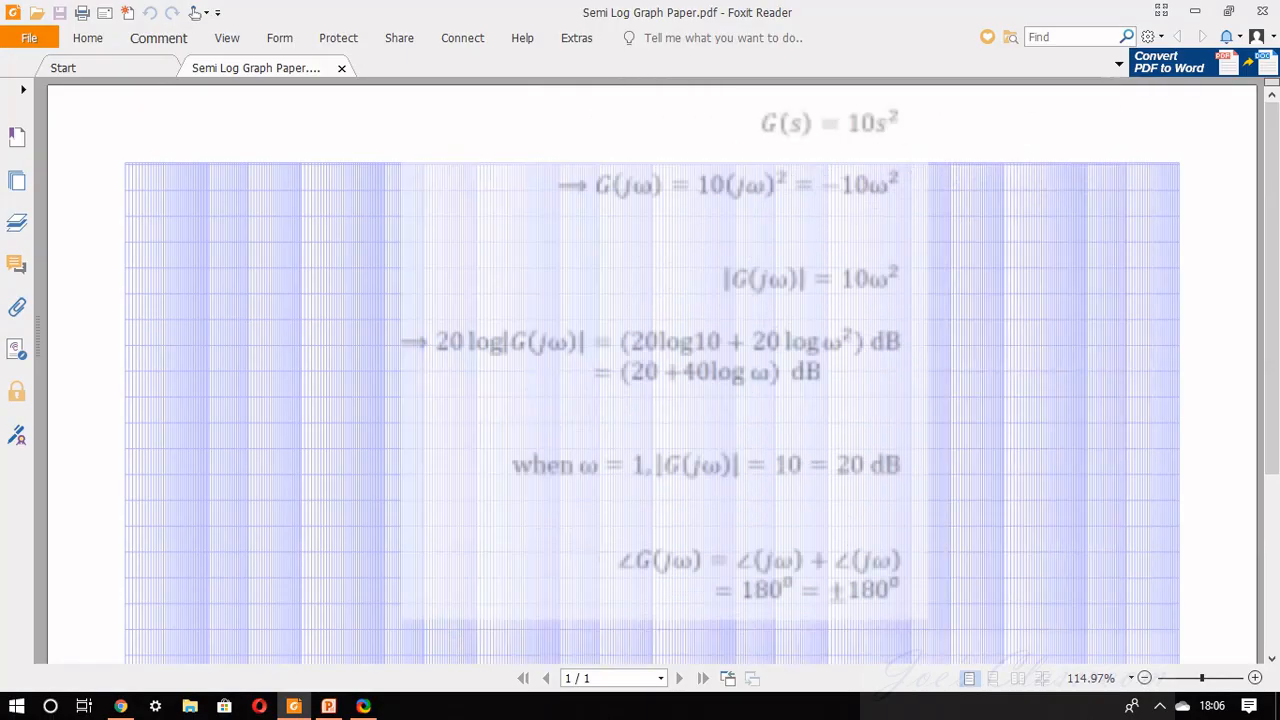
key(ctrl+v)
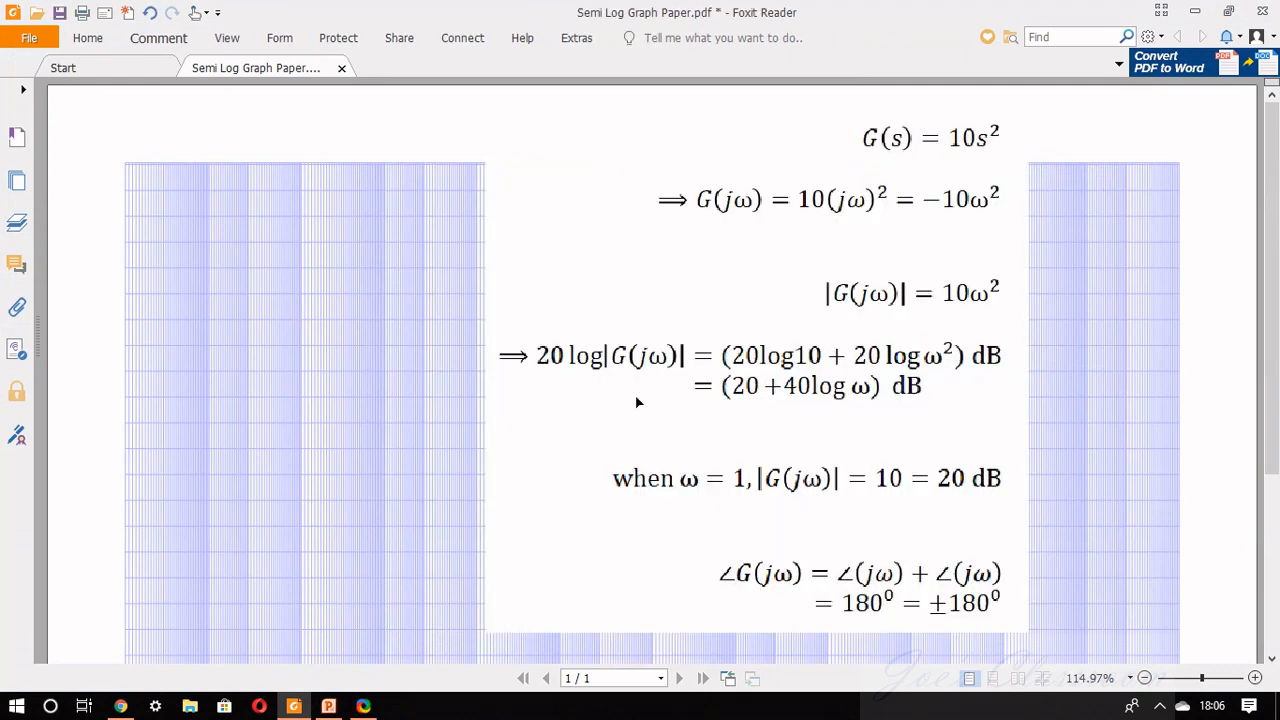
Shrink the pasted derivation to about half its size and move it into the upper-right corner of the page.
click(505, 614)
drag(491, 623, 834, 389)
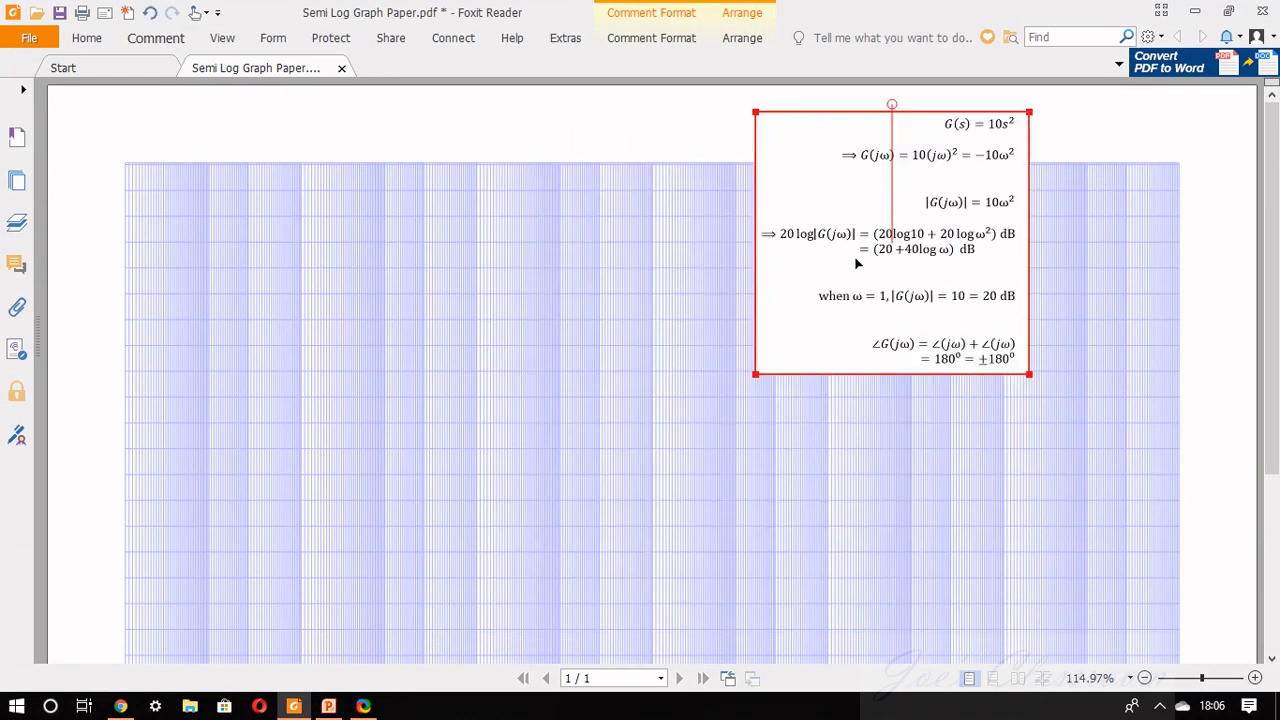
drag(860, 262, 1083, 237)
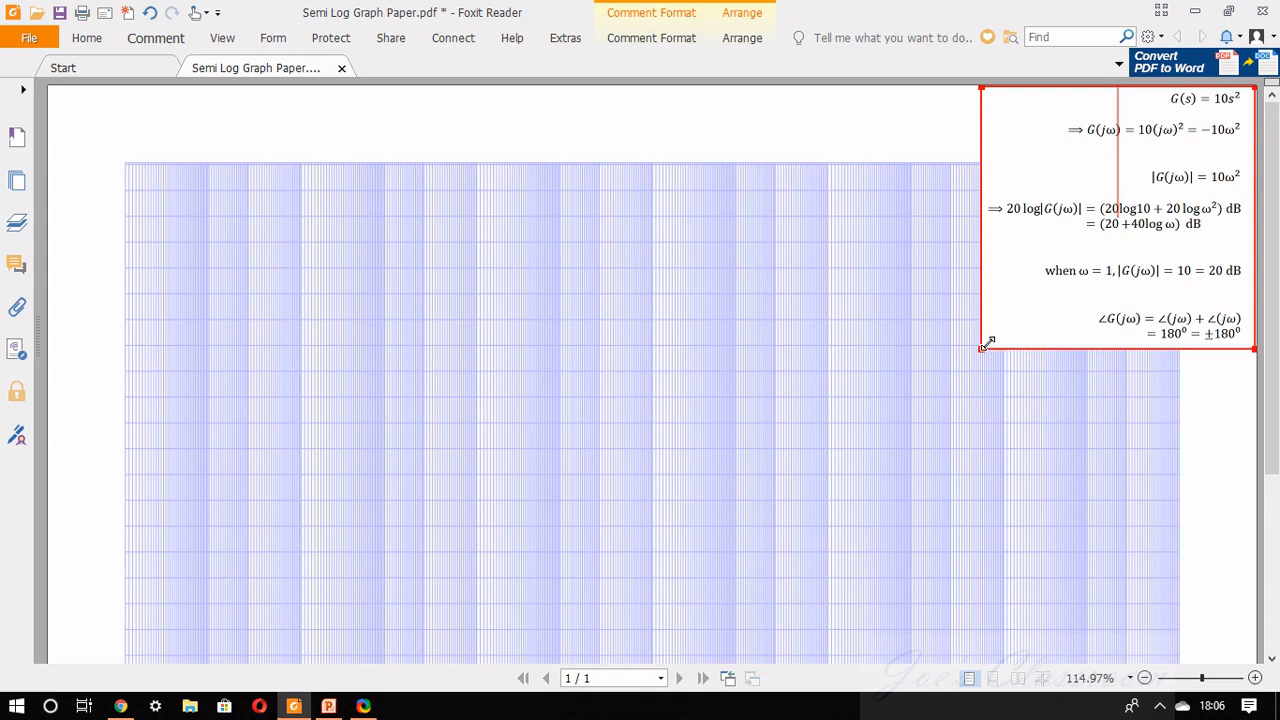
drag(982, 347, 995, 340)
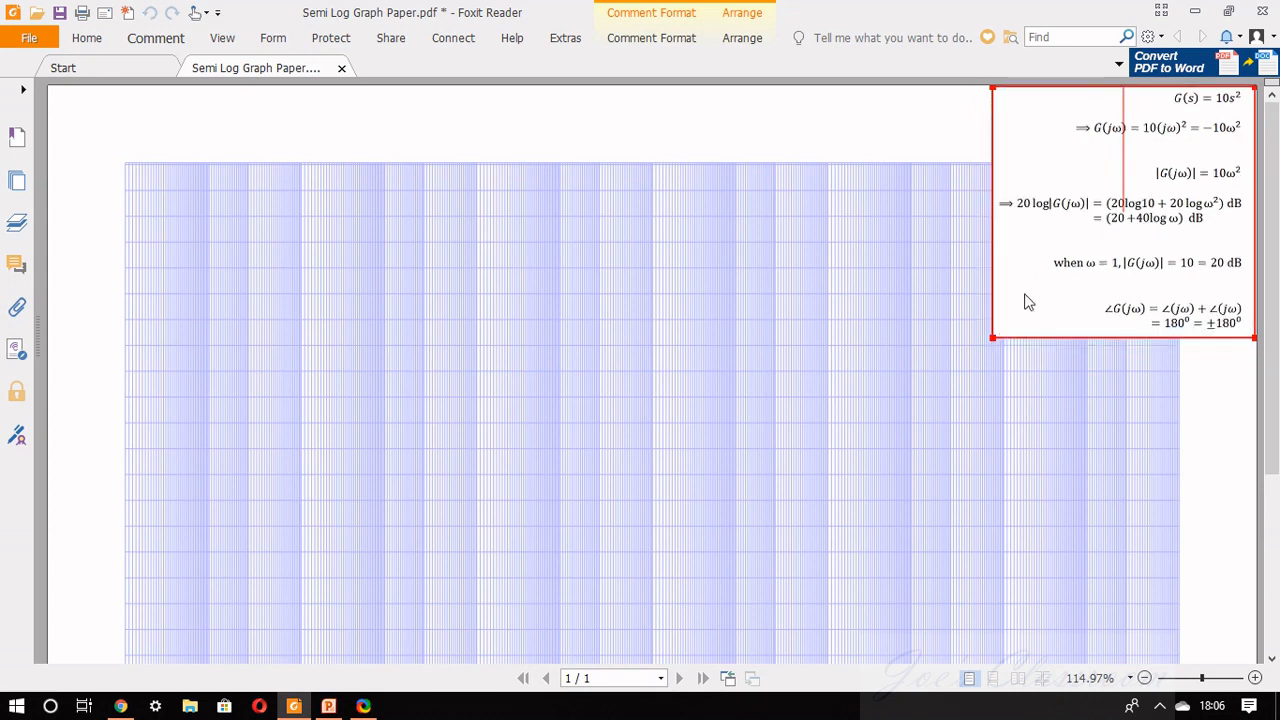
Lower the pasted derivation's opacity to slightly below 75% so the grid shows through.
right_click(1029, 302)
click(1072, 379)
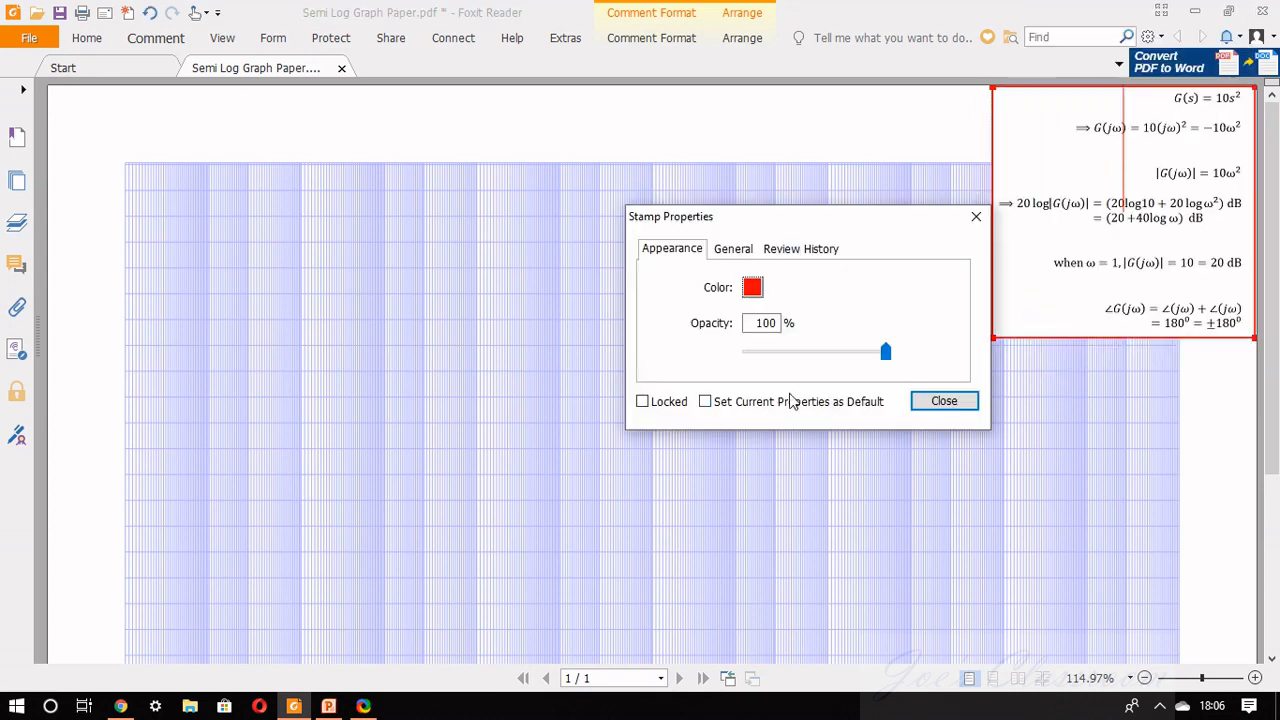
drag(886, 352, 854, 353)
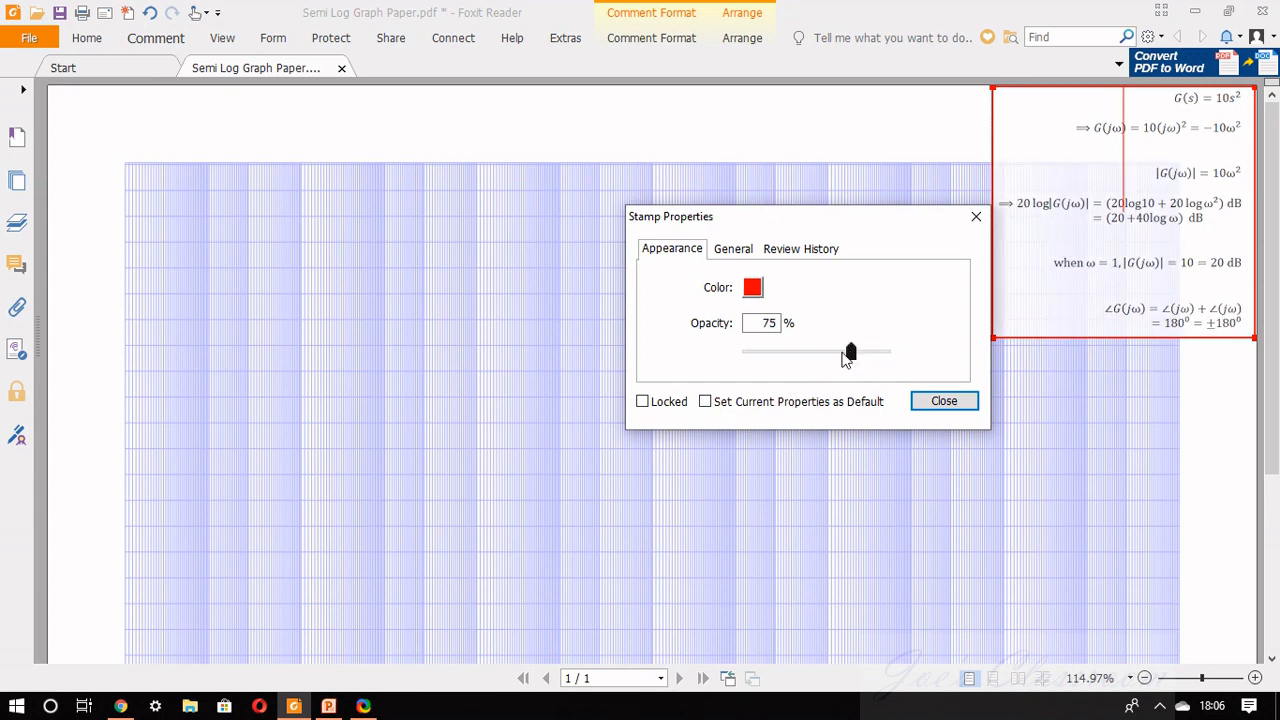
click(940, 402)
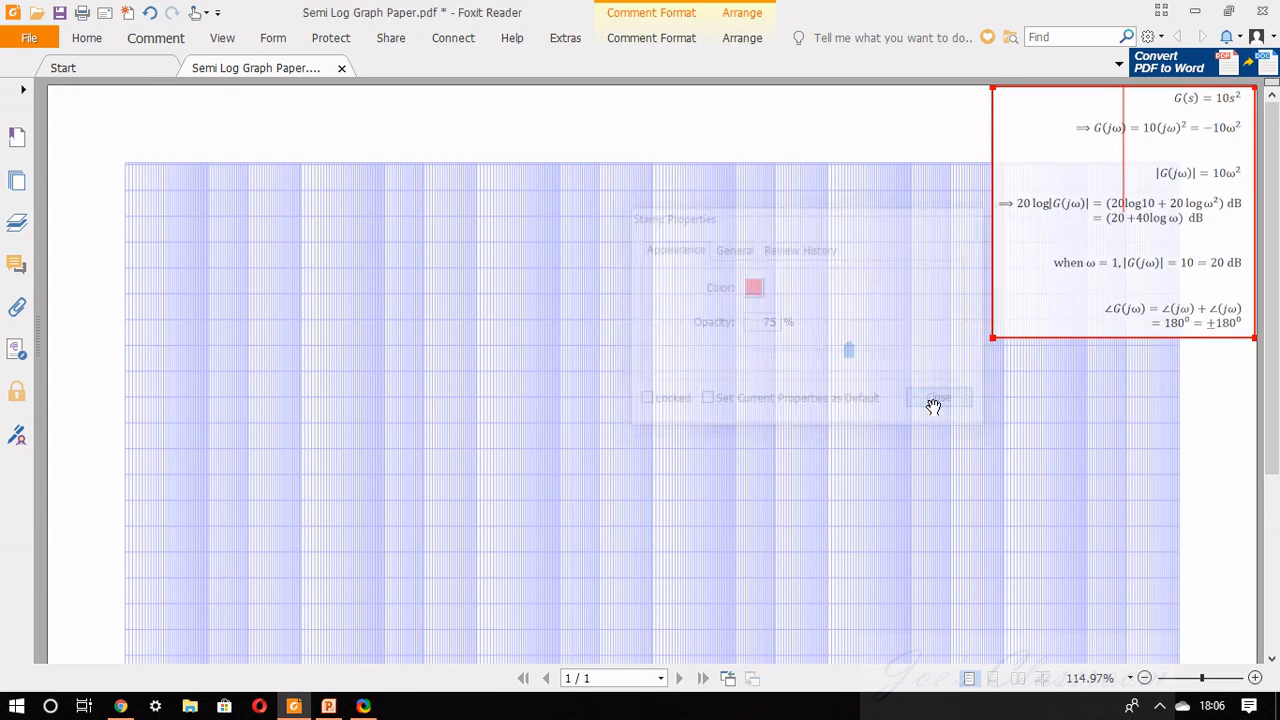
right_click(1068, 309)
click(866, 315)
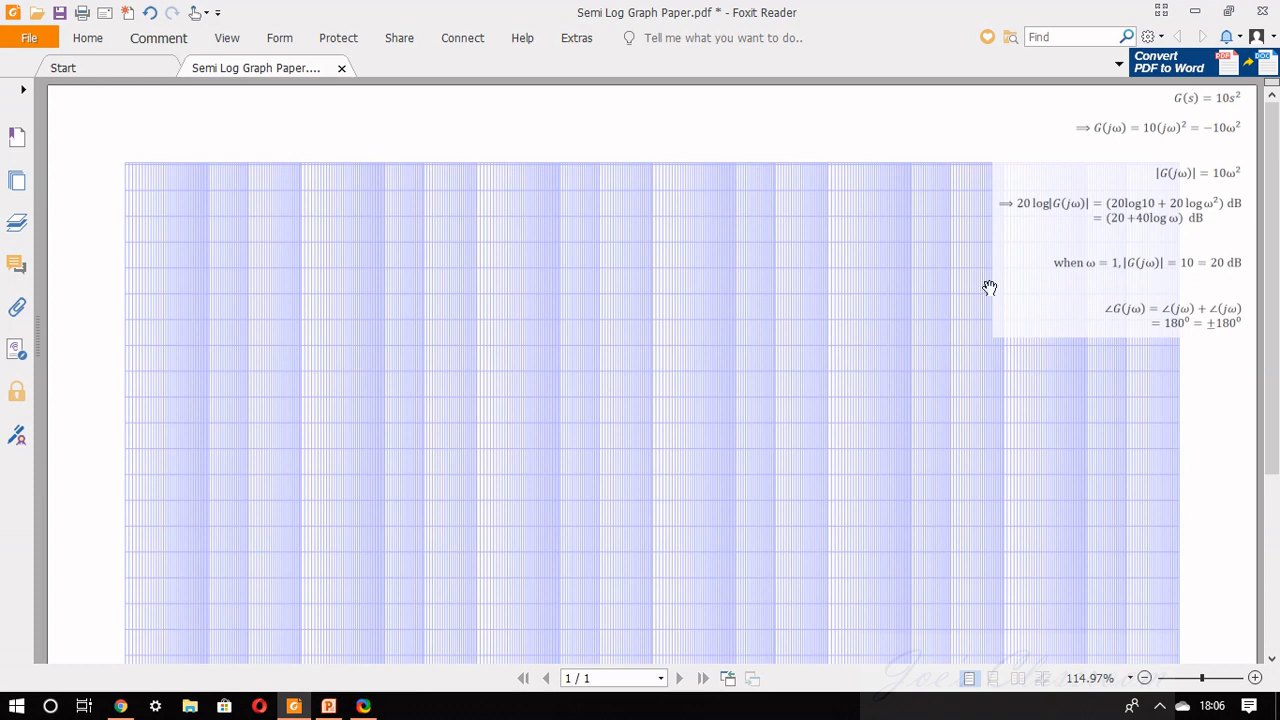
right_click(1051, 302)
click(1057, 381)
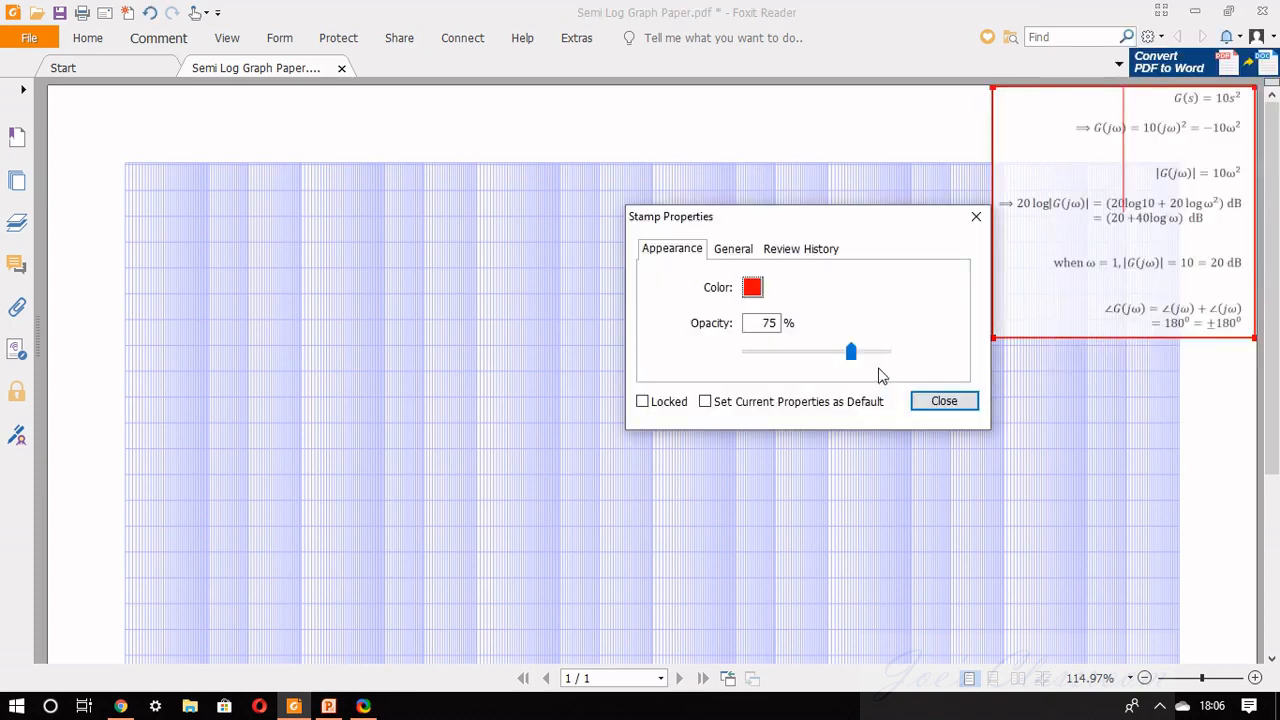
drag(851, 351, 835, 357)
click(942, 400)
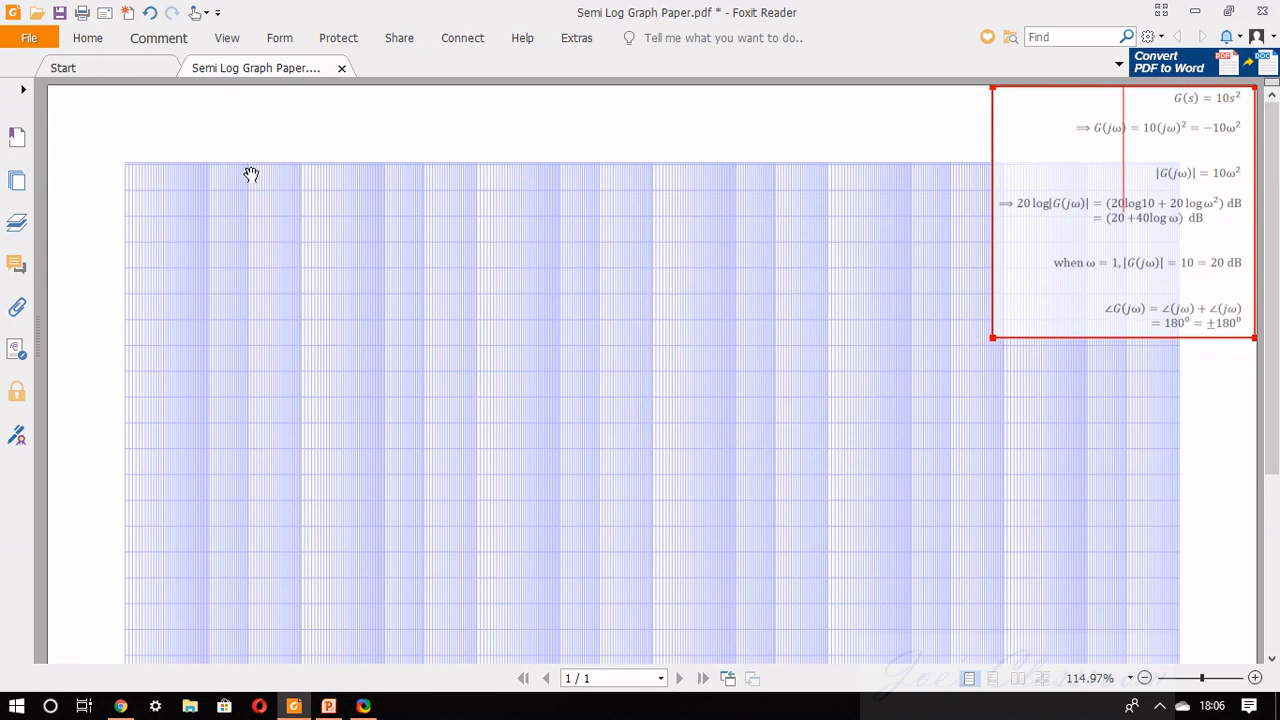
Add the typewriter label "w (rad/sec)" centred below the graph's horizontal axis.
scroll(580, 278, down, 3)
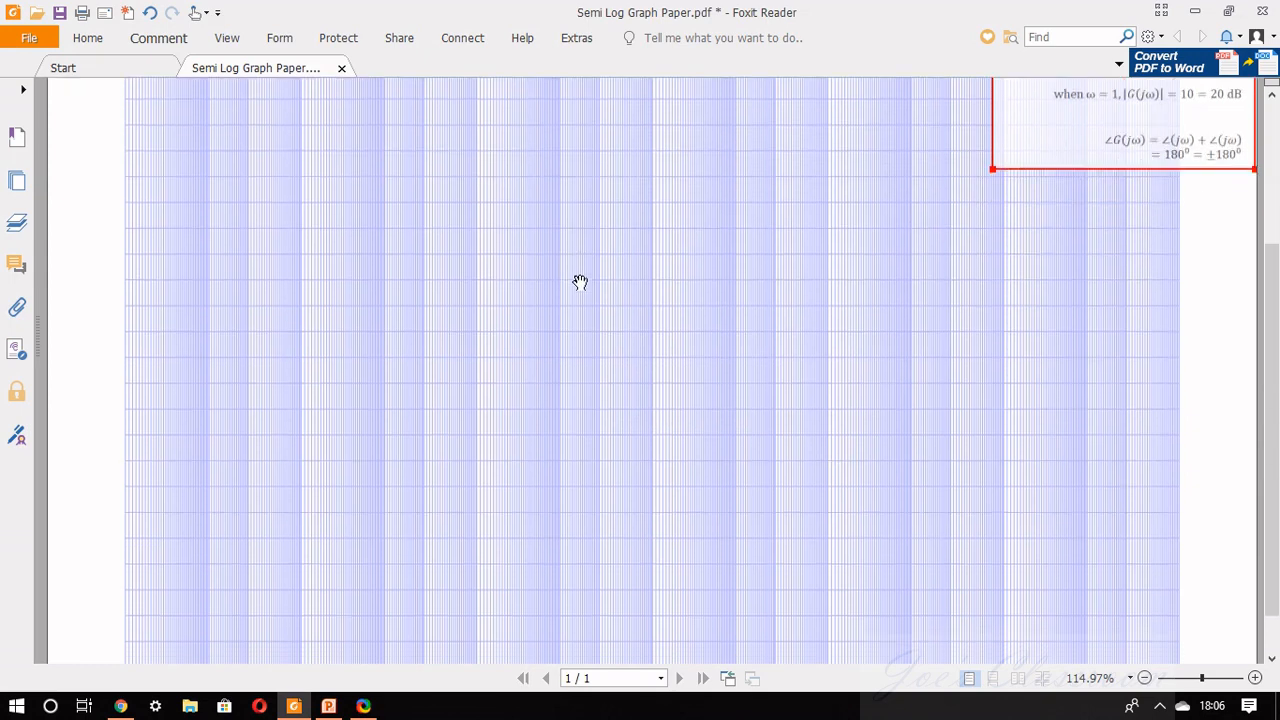
scroll(580, 282, down, 2)
scroll(580, 282, up, 4)
scroll(580, 284, down, 4)
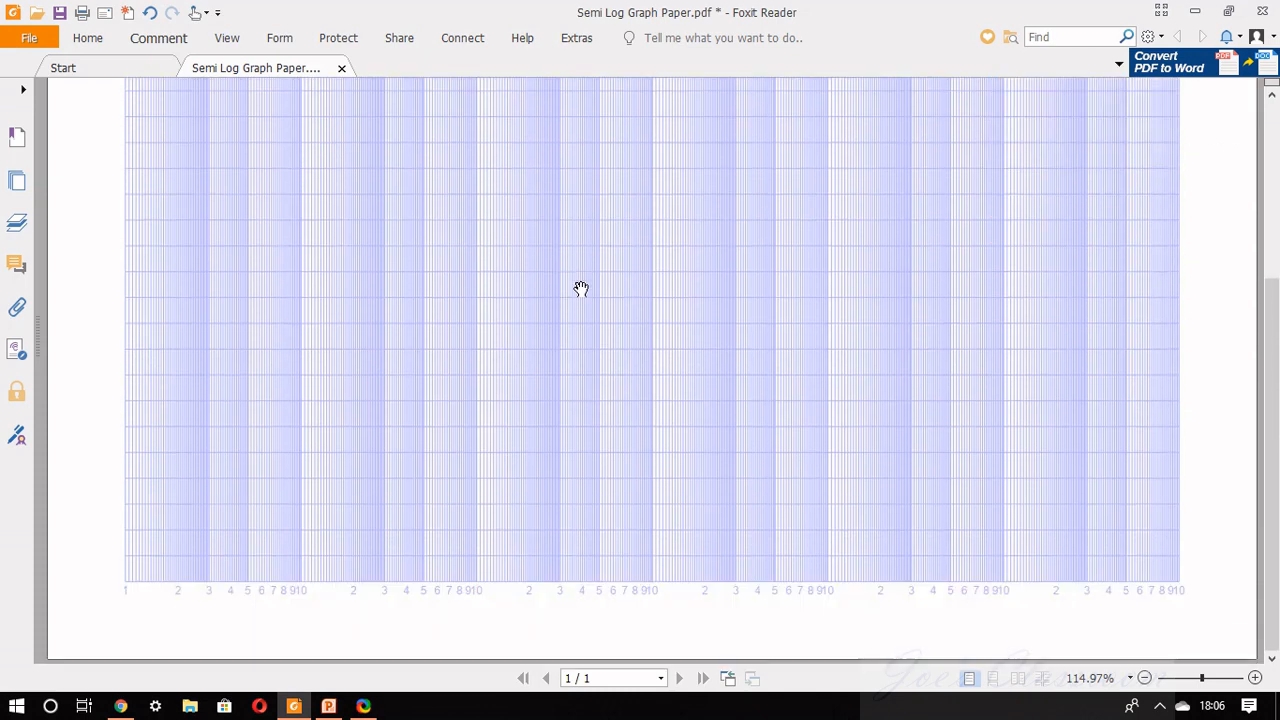
click(153, 44)
click(281, 85)
click(531, 634)
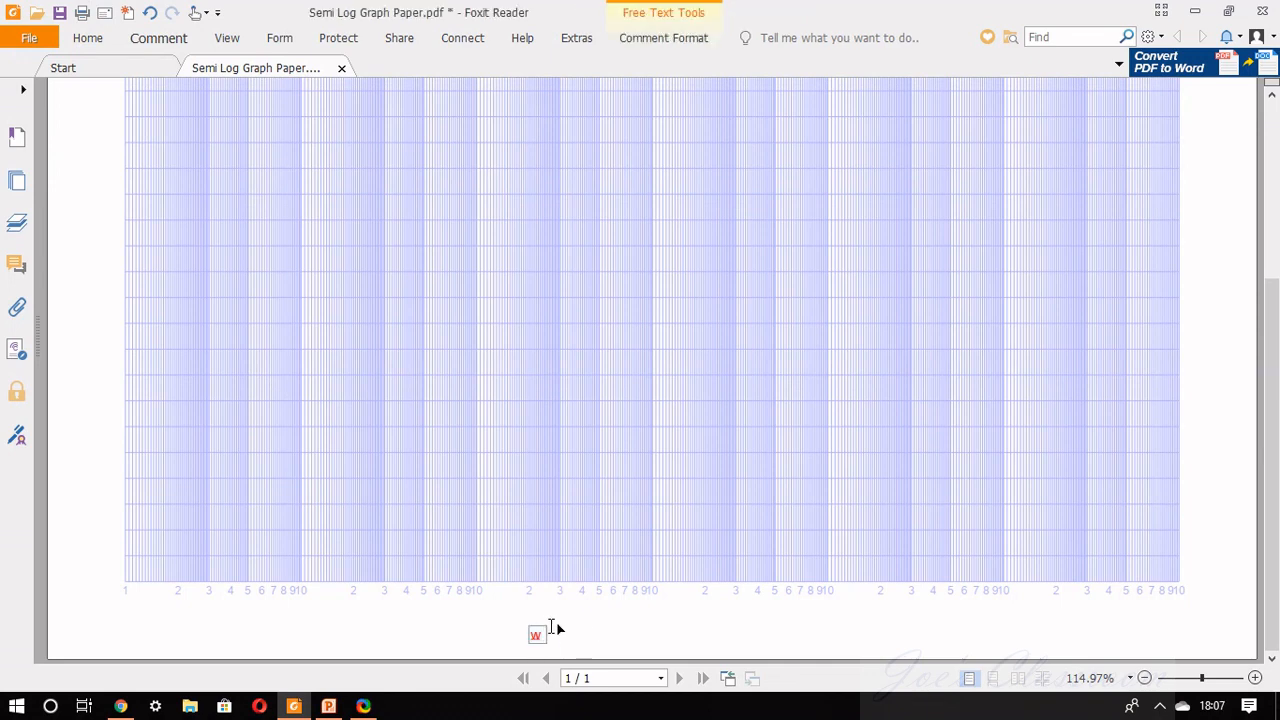
text(w (rad/sec)
Draw a short horizontal arrow pointing right, just after the "w (rad/sec)" label.
click(164, 42)
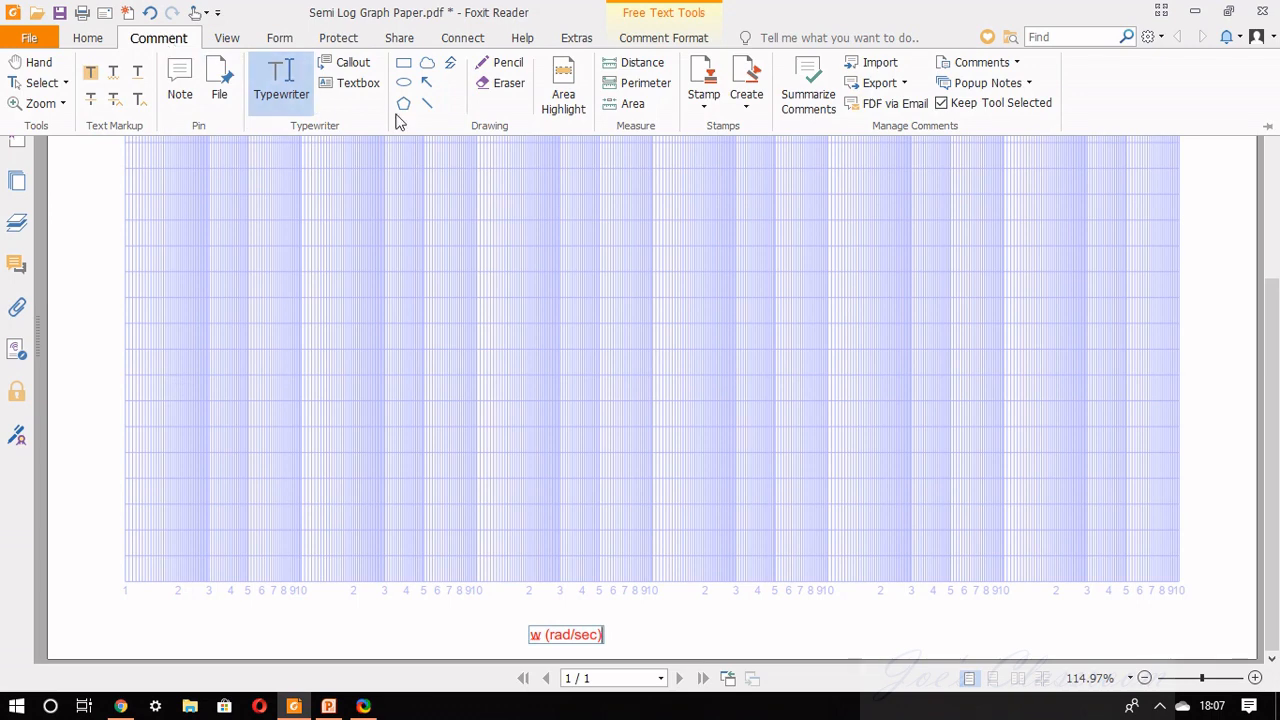
click(428, 86)
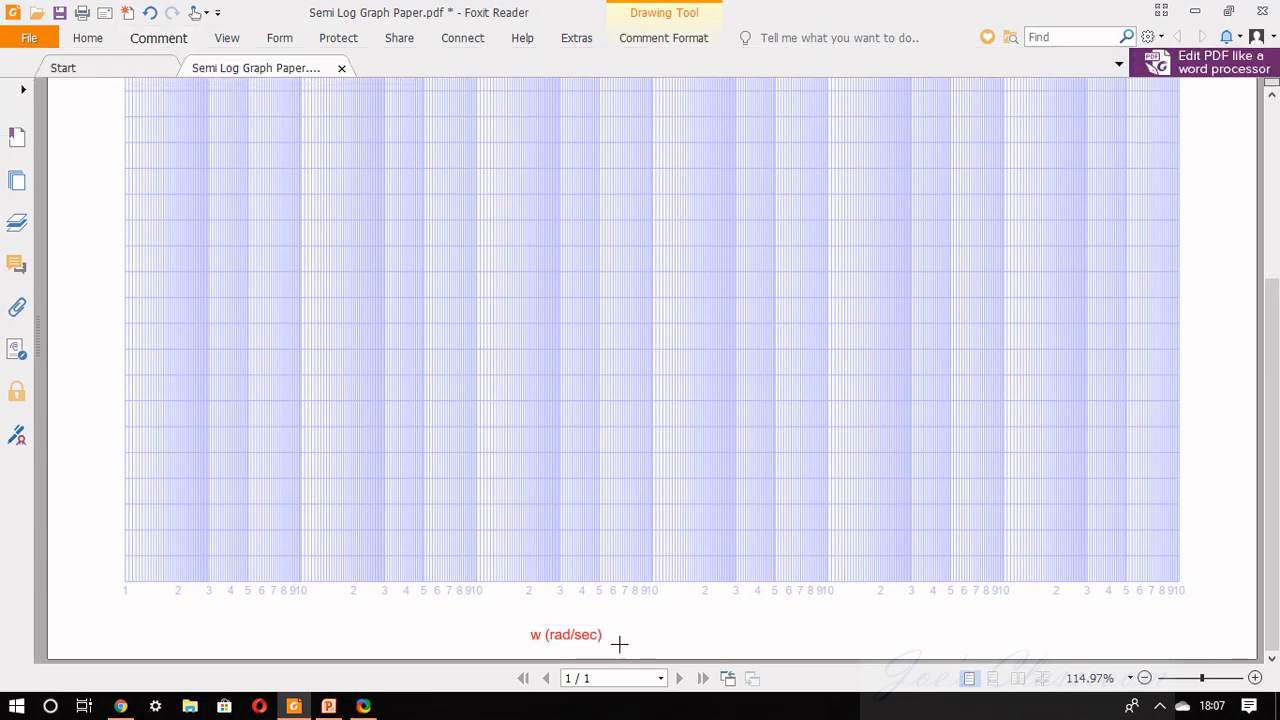
mouse_move(620, 635)
mouse_down()
mouse_move(749, 634)
mouse_move(722, 636)
mouse_up()
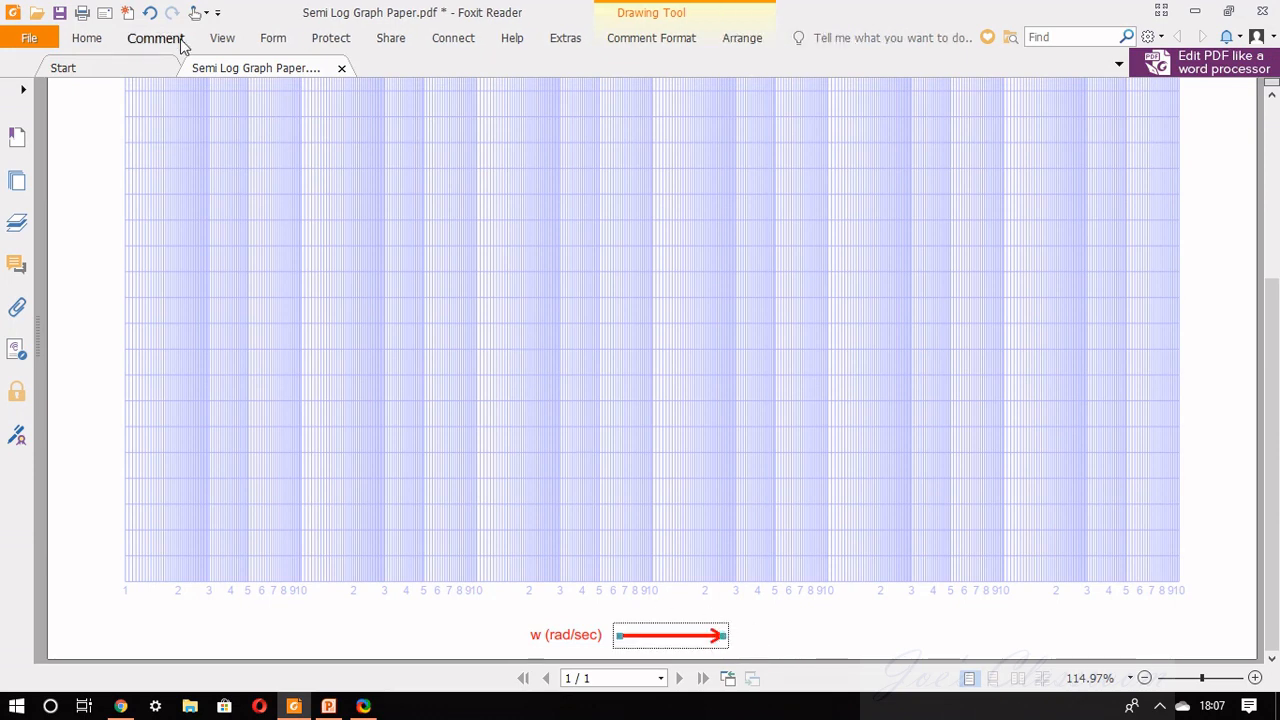
Set the line width of the frequency-axis arrow to 1.00.
click(643, 40)
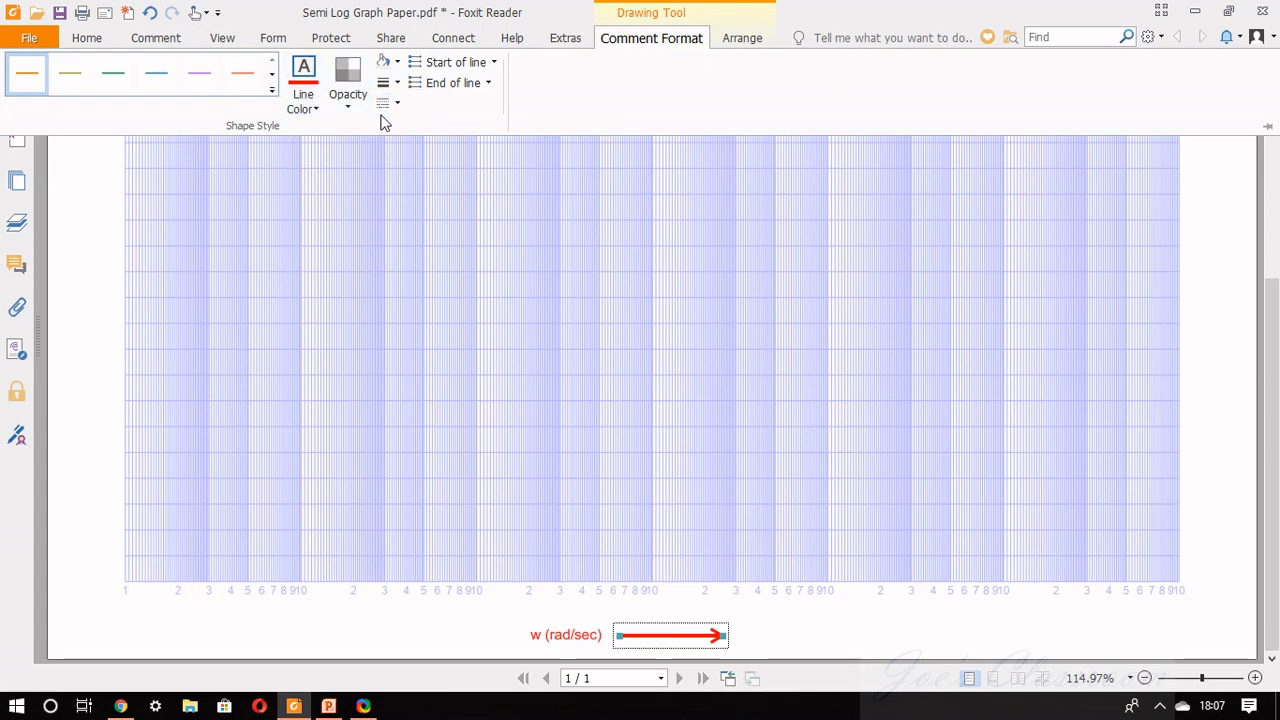
click(396, 84)
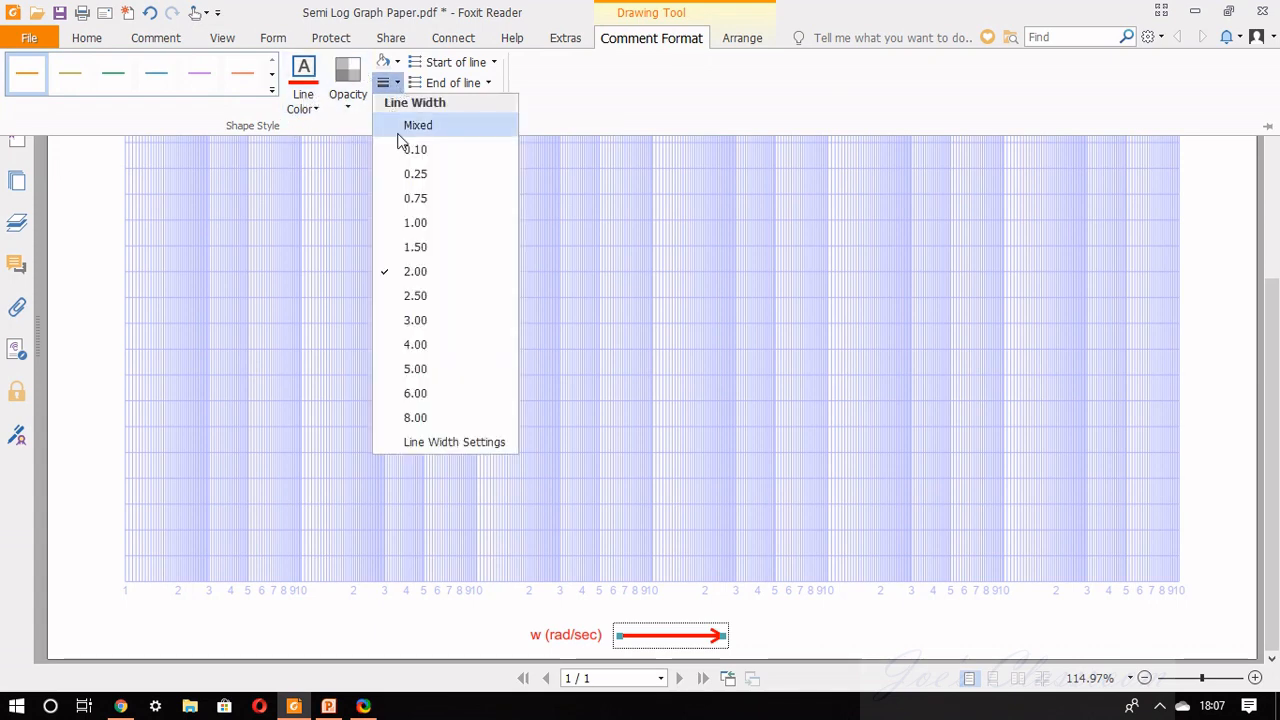
click(416, 223)
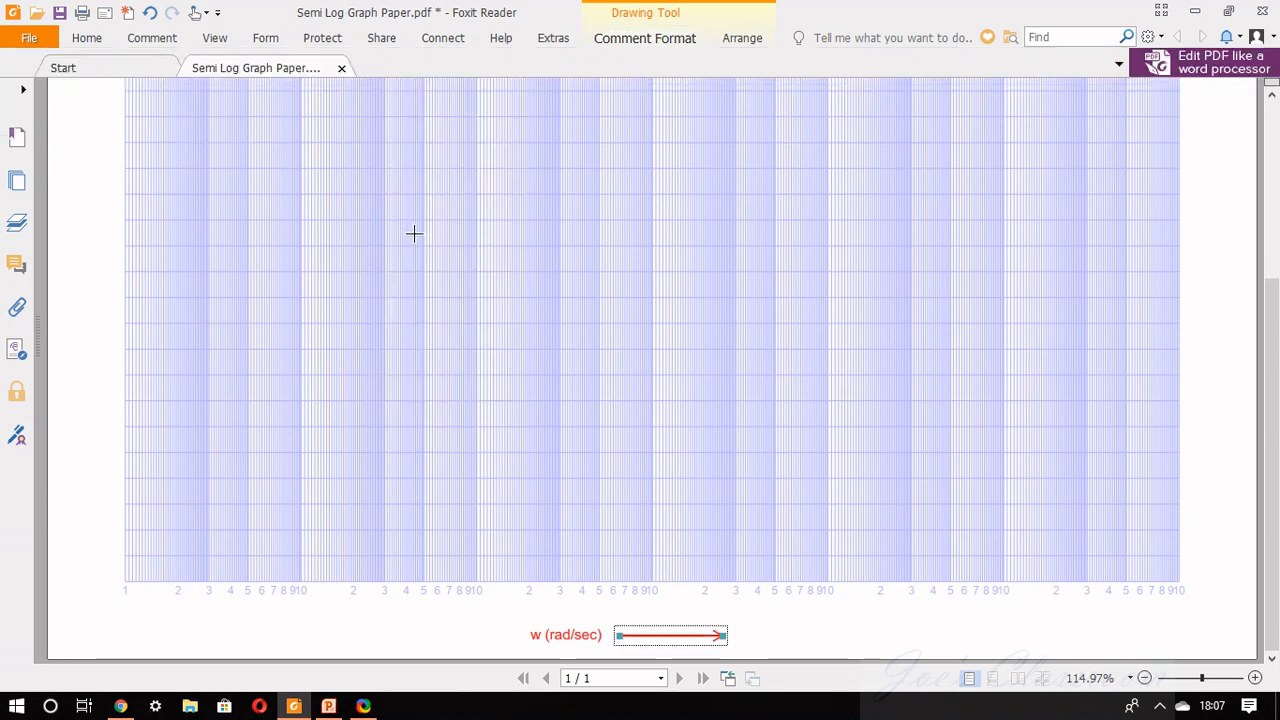
click(321, 646)
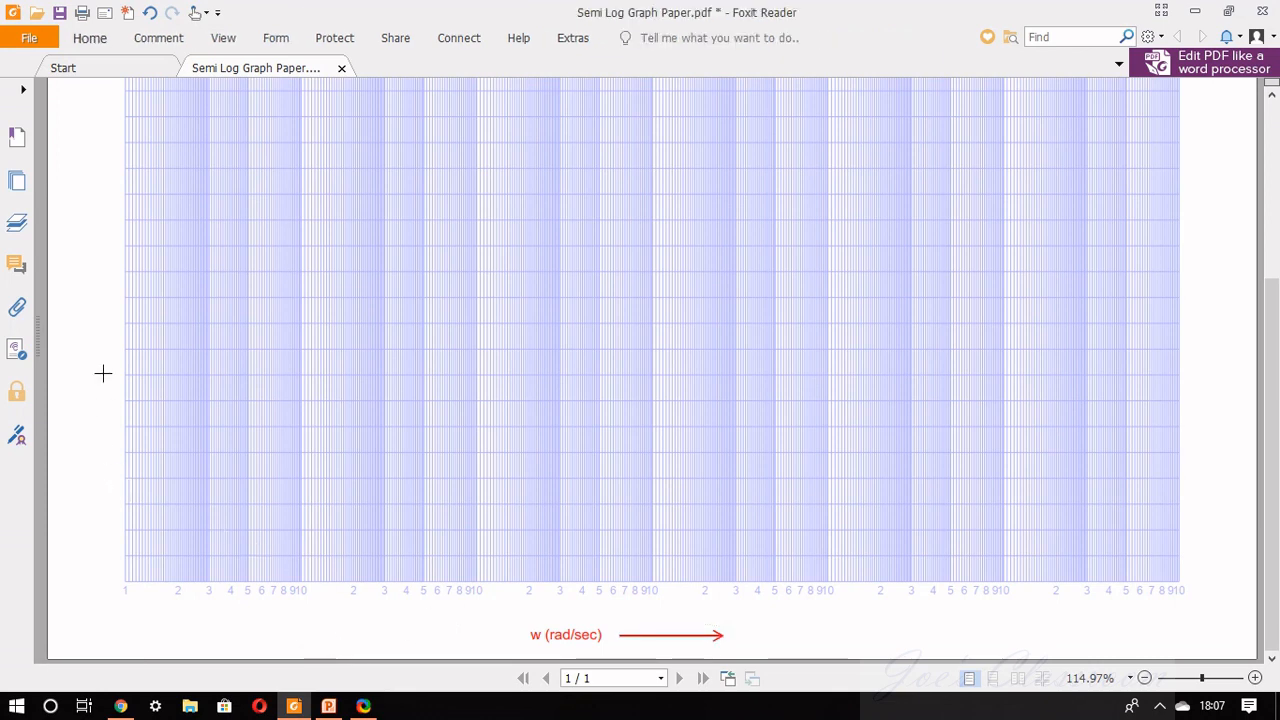
Draw a horizontal line across the full width of the graph near mid-height, ending just past its right edge.
scroll(212, 329, up, 1)
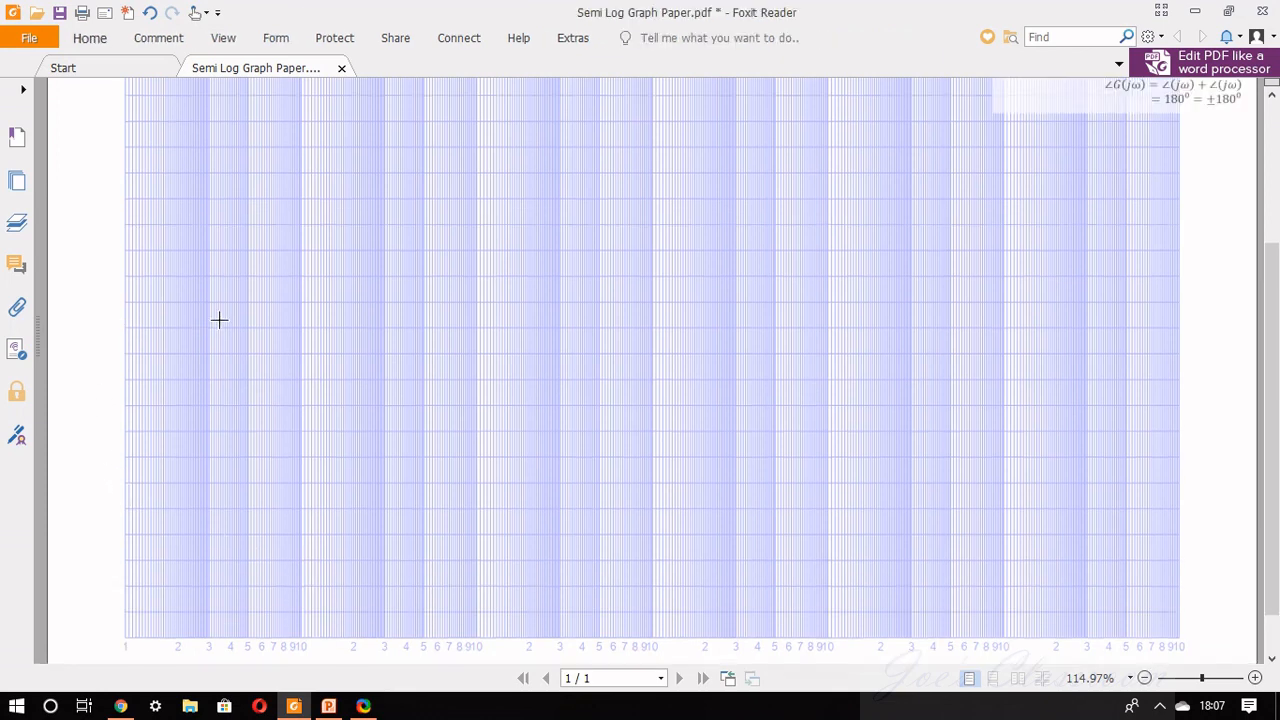
ctrl+scroll(219, 320, down, 3)
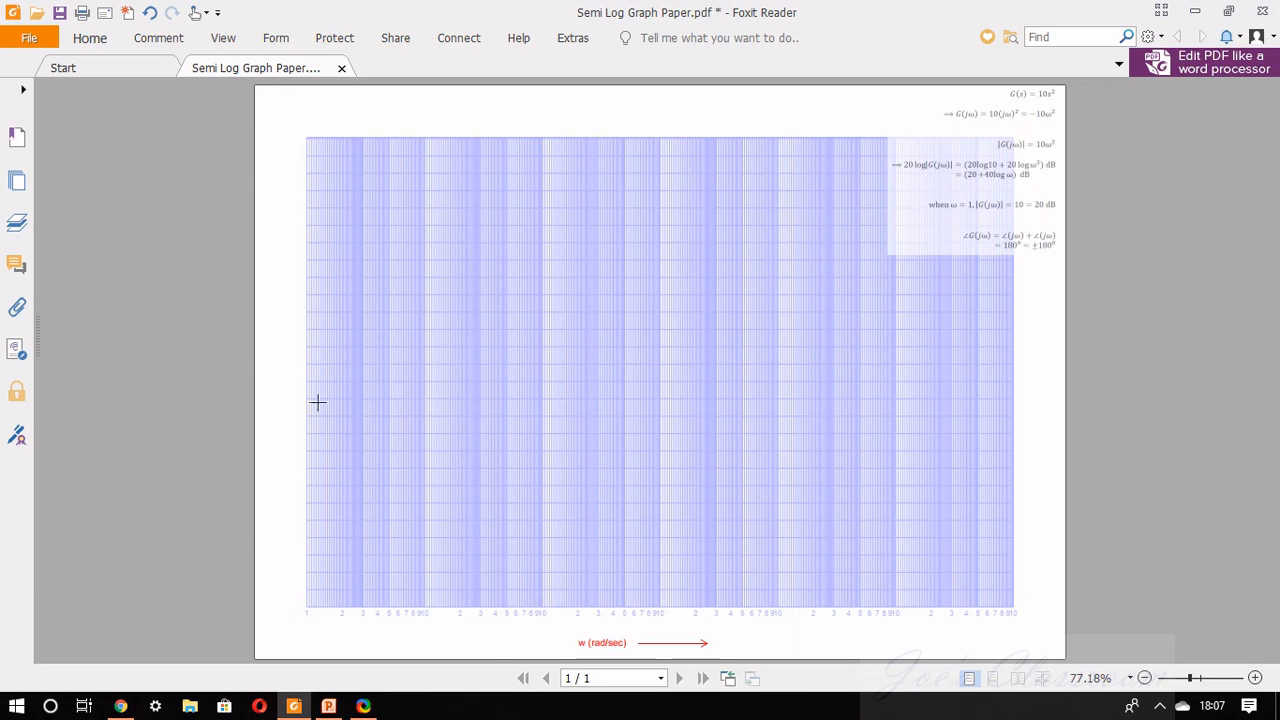
click(160, 40)
click(410, 100)
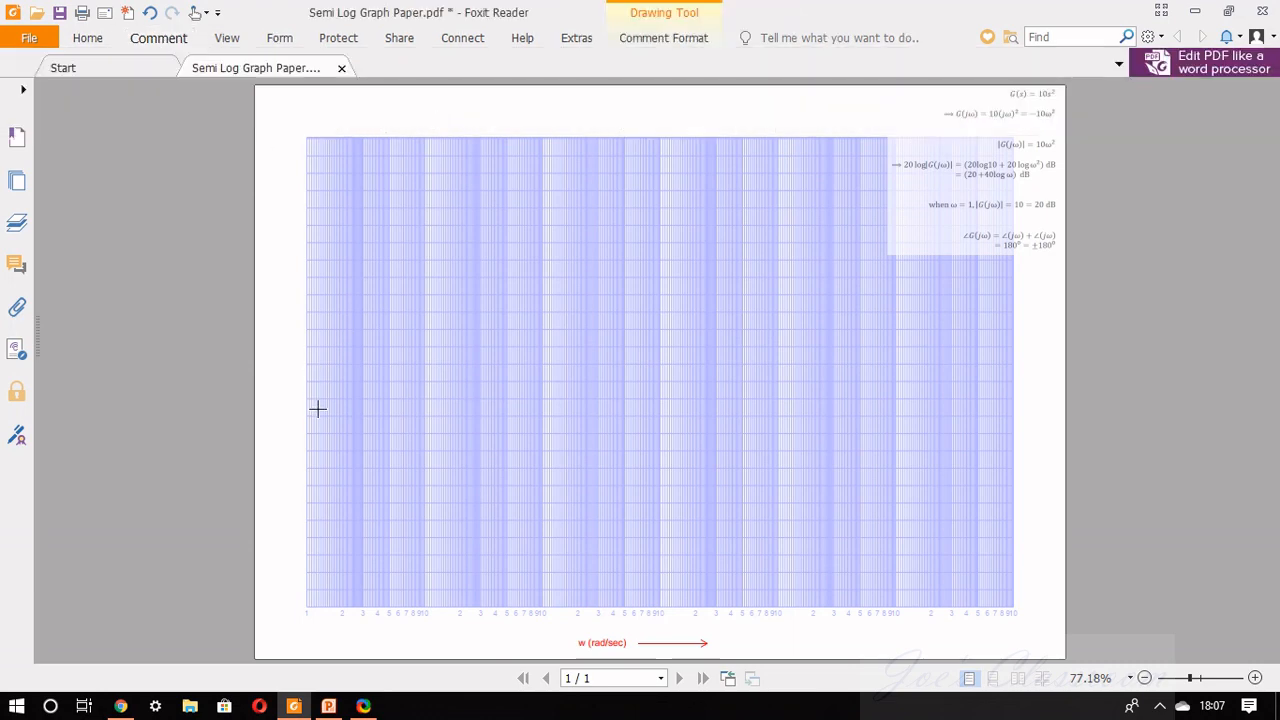
mouse_move(306, 364)
mouse_down()
mouse_move(531, 377)
mouse_move(1017, 377)
mouse_move(1024, 364)
mouse_up()
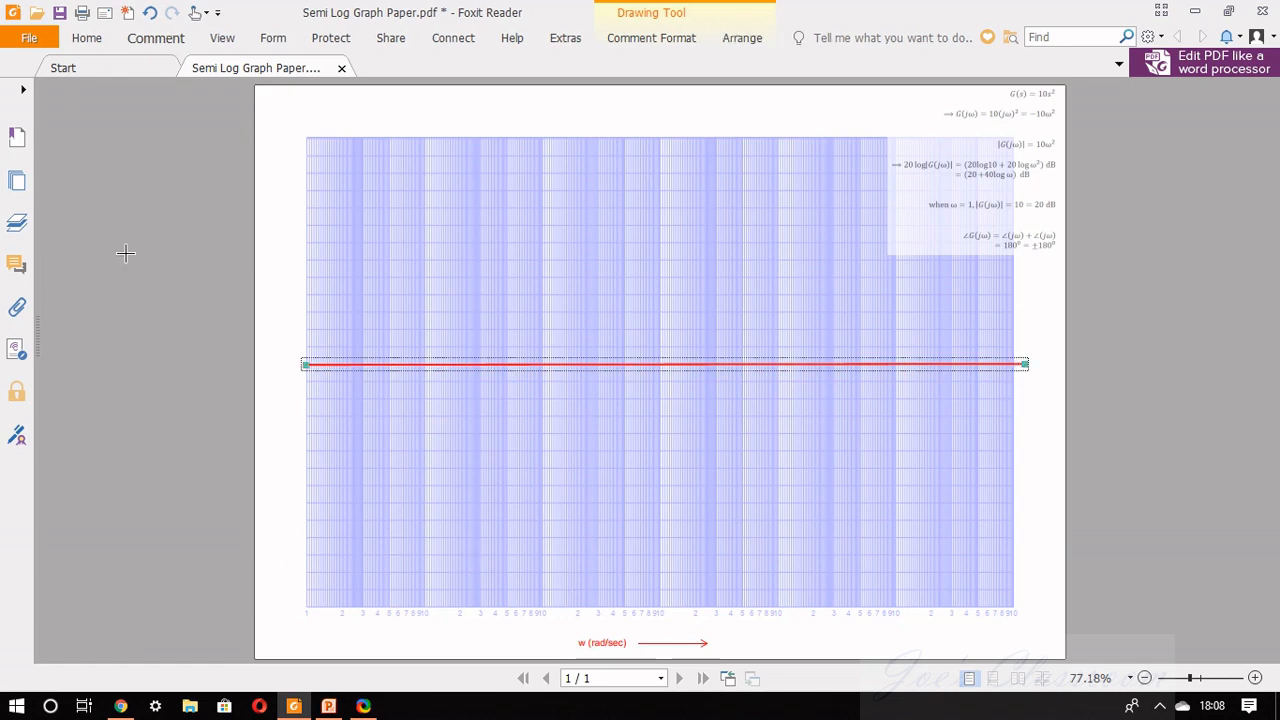
Add the typewriter label "Mag in dB" in the page's left margin beside the upper part of the graph.
click(167, 40)
click(246, 157)
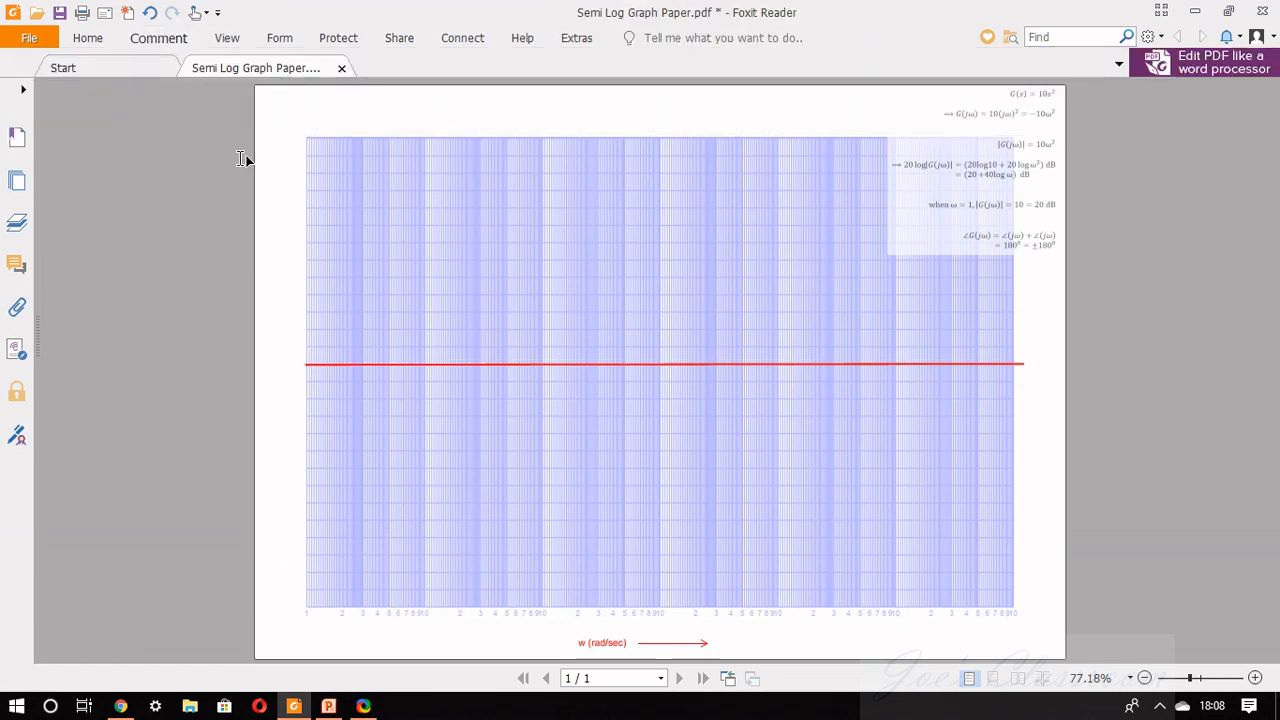
click(261, 195)
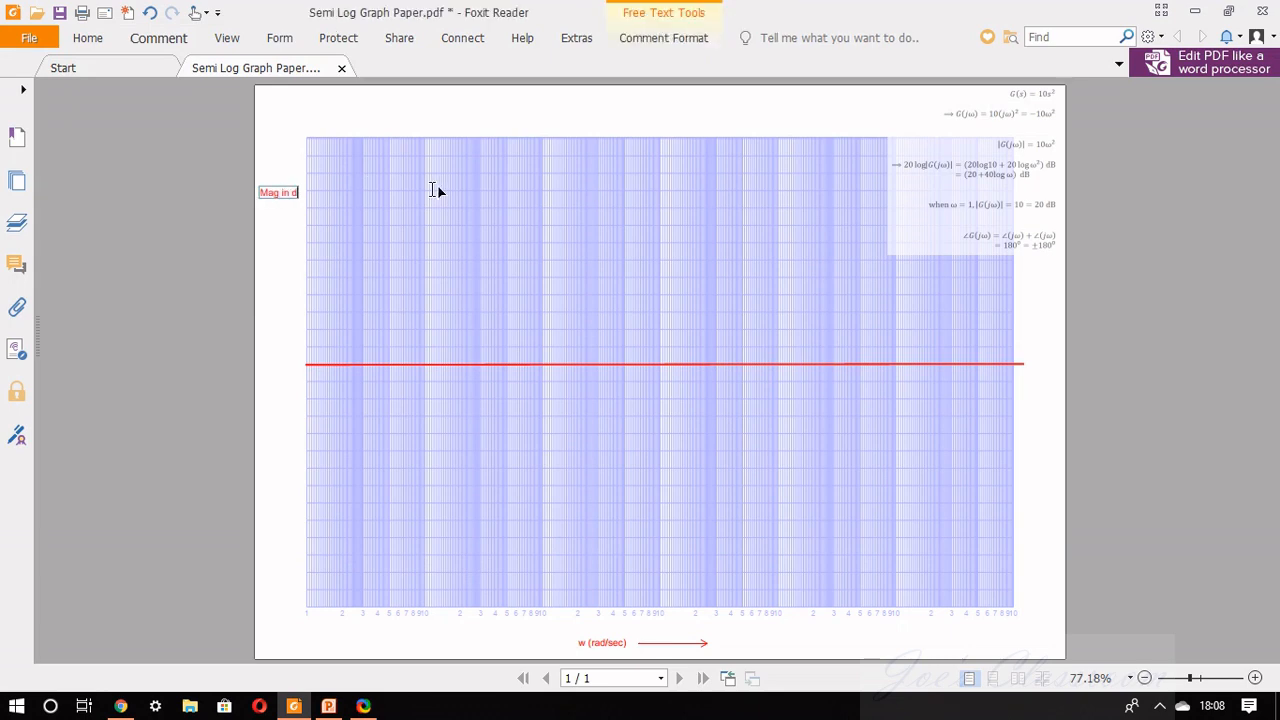
scroll(295, 213, up, 2)
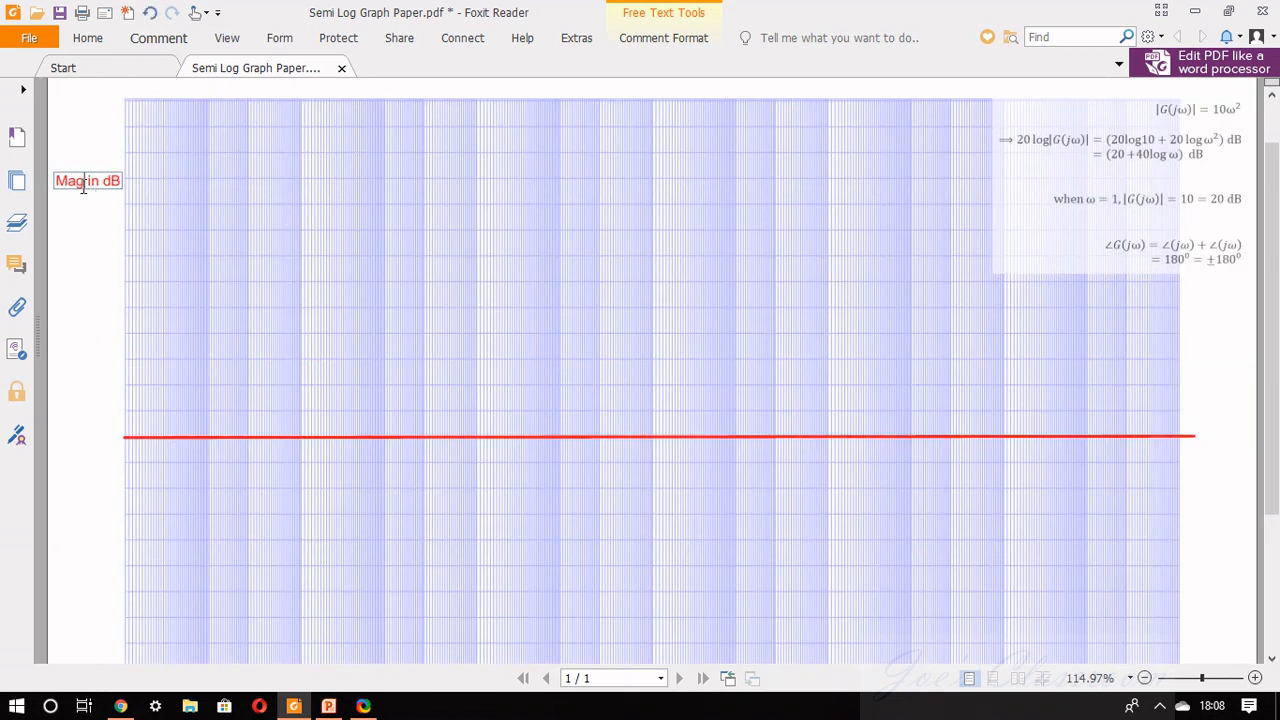
click(106, 244)
key(Escape)
Narrow the "Mag in dB" text box so its text wraps onto two lines within the margin.
click(102, 188)
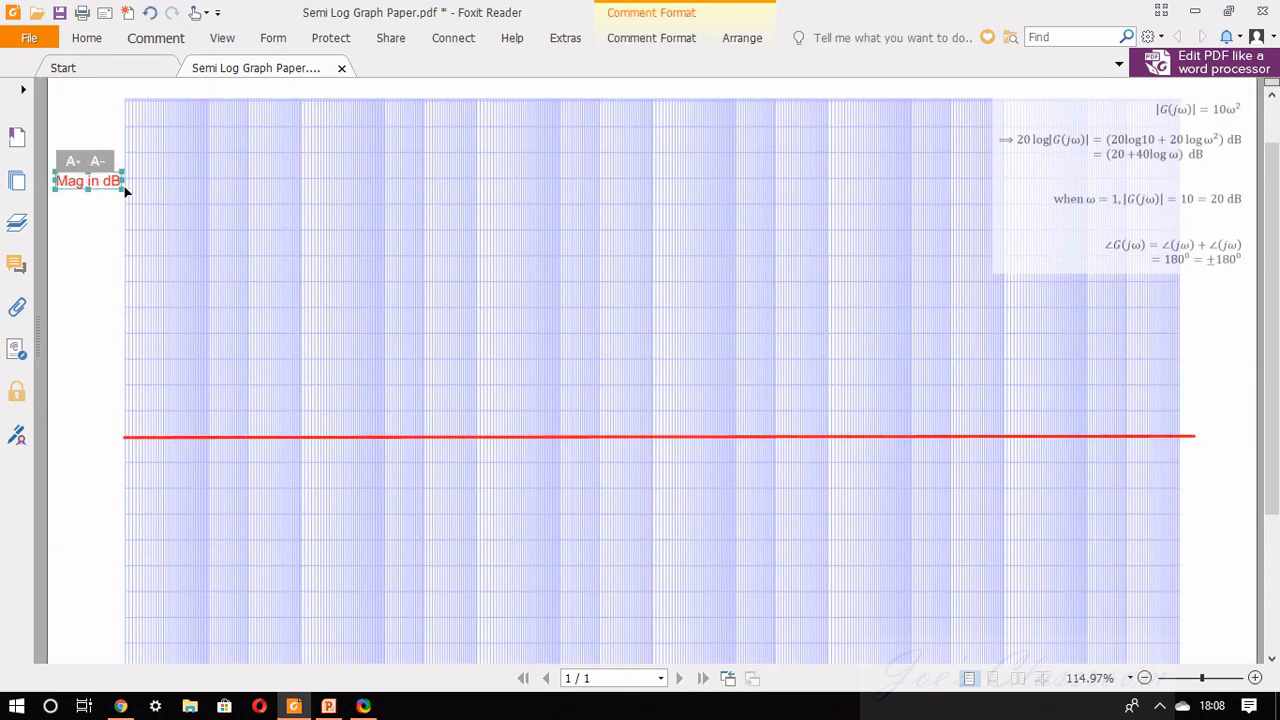
mouse_move(122, 189)
mouse_down()
mouse_move(101, 215)
mouse_move(81, 191)
mouse_up()
click(102, 269)
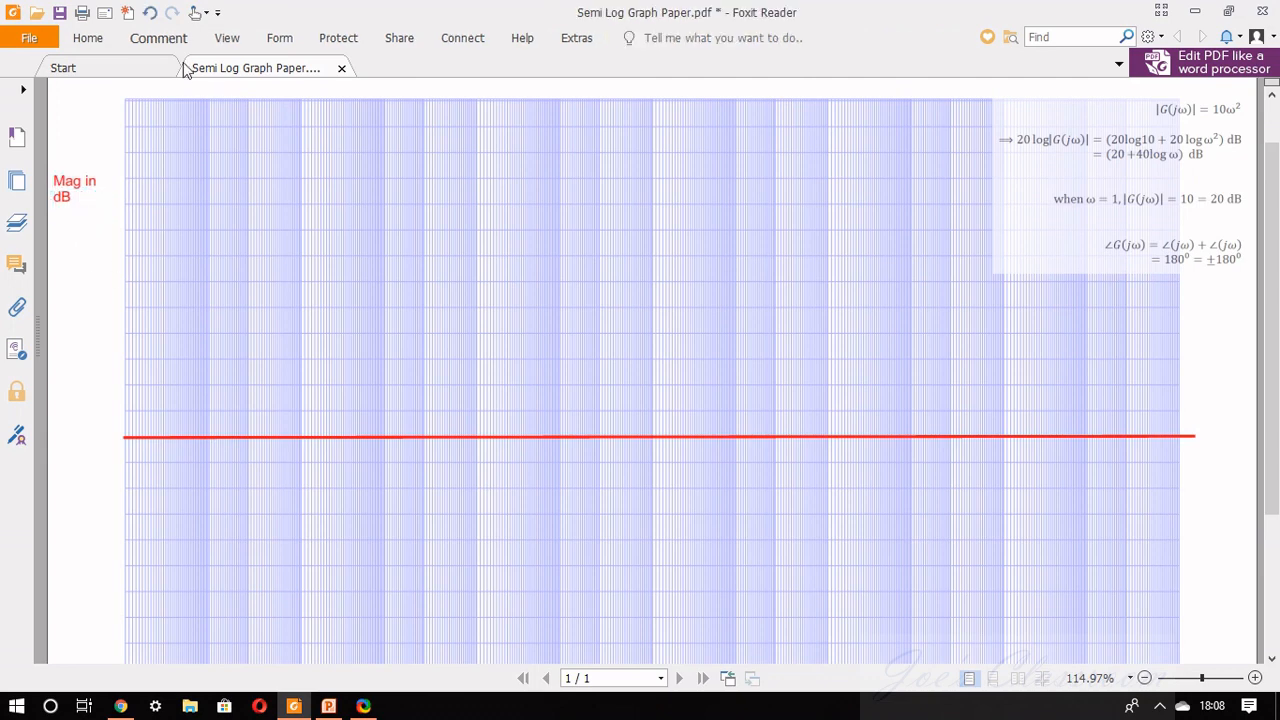
Draw a short vertical arrow pointing up, directly beneath the "Mag in dB" label.
click(155, 38)
click(400, 98)
drag(70, 300, 71, 212)
click(72, 213)
drag(75, 212, 74, 214)
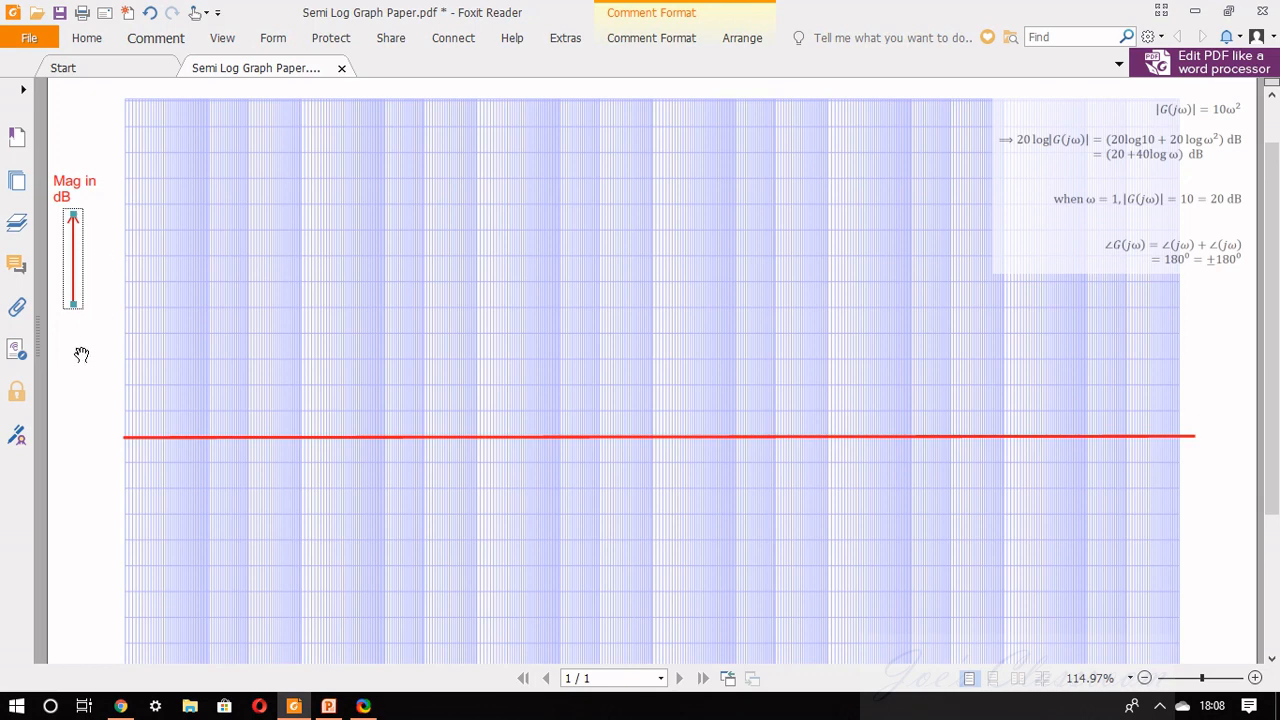
Paste a copy of the vertical arrow and place it in the page's left margin beside the lower part of the graph.
scroll(78, 300, down, 1)
scroll(74, 340, down, 3)
key(ctrl+v)
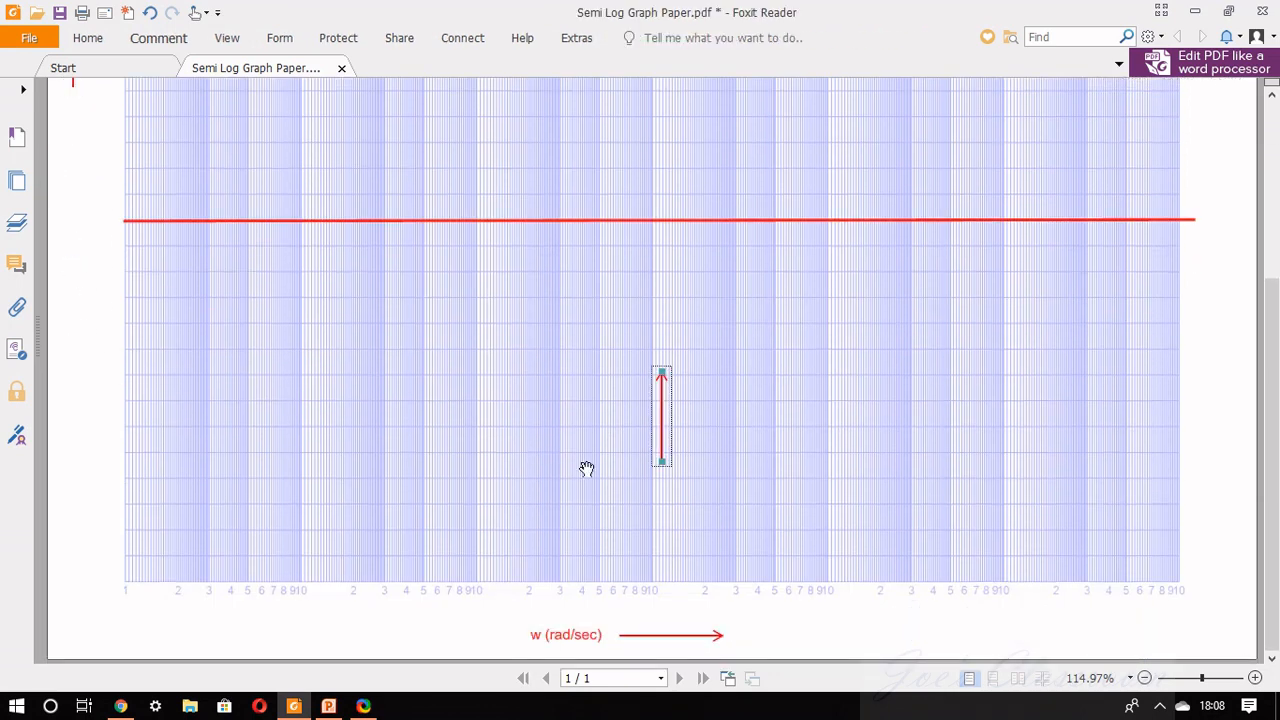
drag(664, 425, 81, 484)
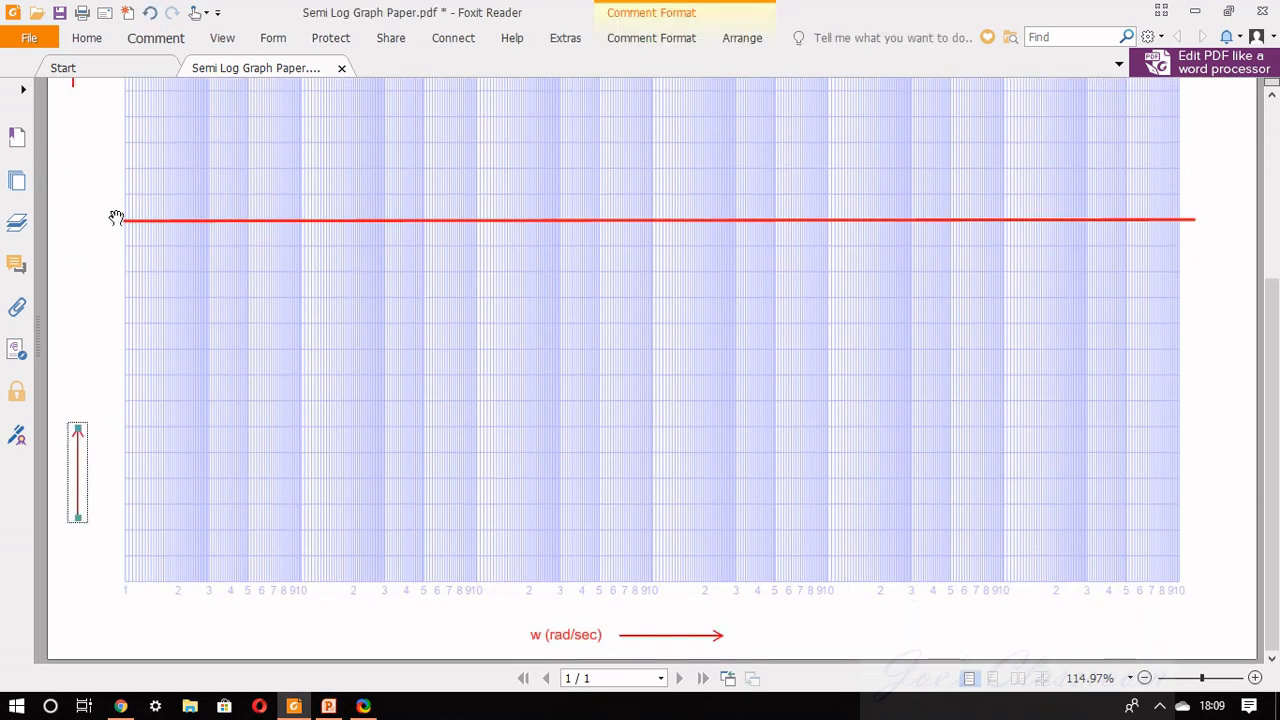
Paste a copy of the "Mag in dB" label and place it directly above the lower vertical arrow.
scroll(100, 200, up, 3)
key(ctrl+v)
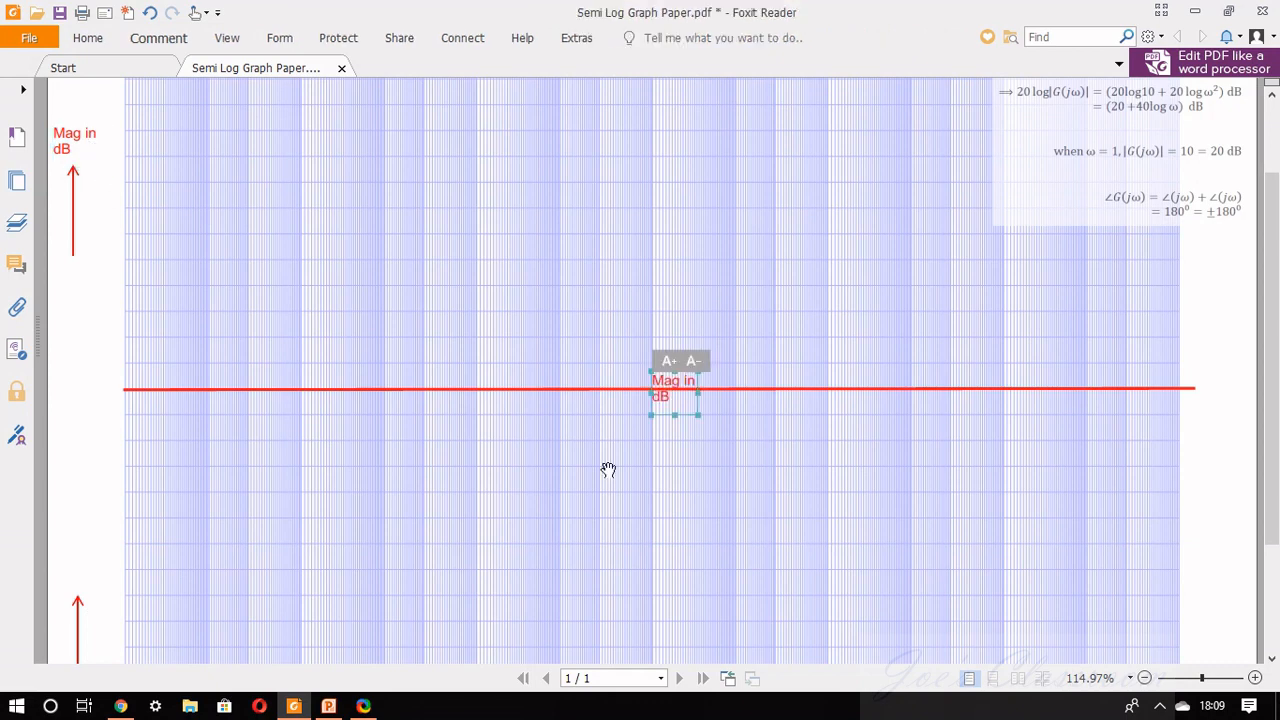
drag(686, 417, 84, 587)
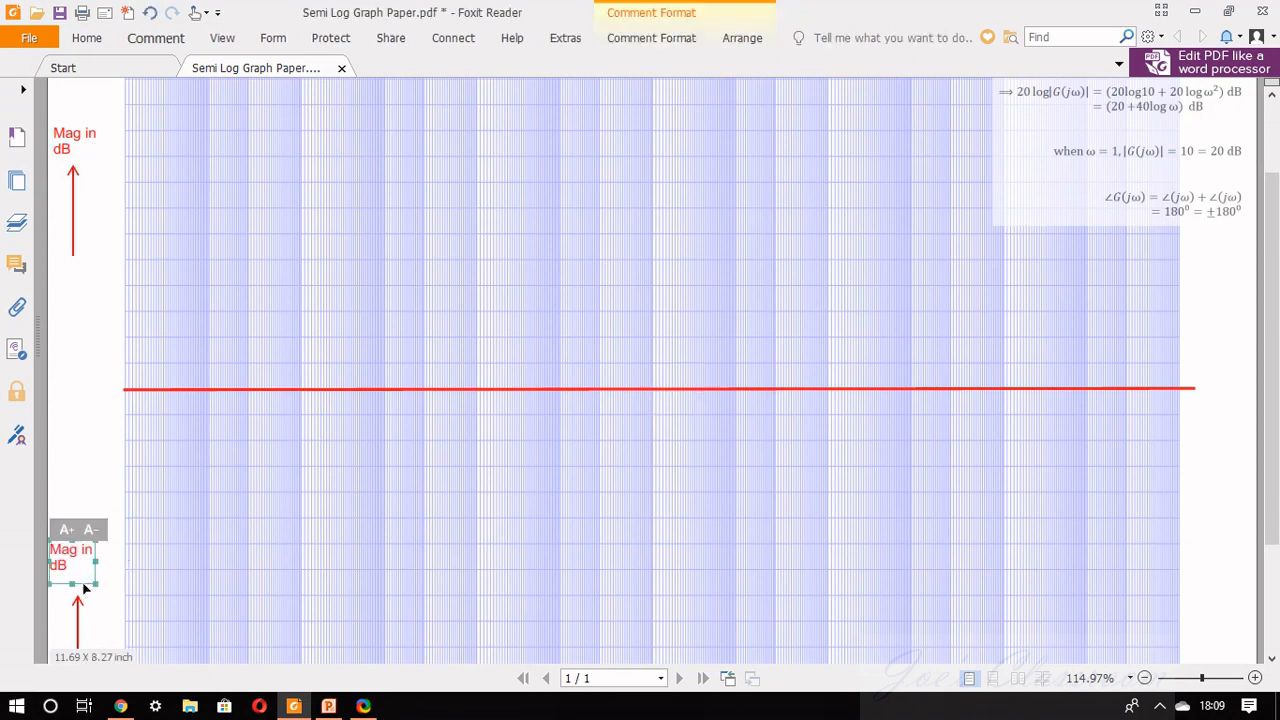
Replace the text of the copied lower label with "Angle in degrees" on two lines.
double_click(76, 569)
key(ctrl+a)
key(BackSpace)
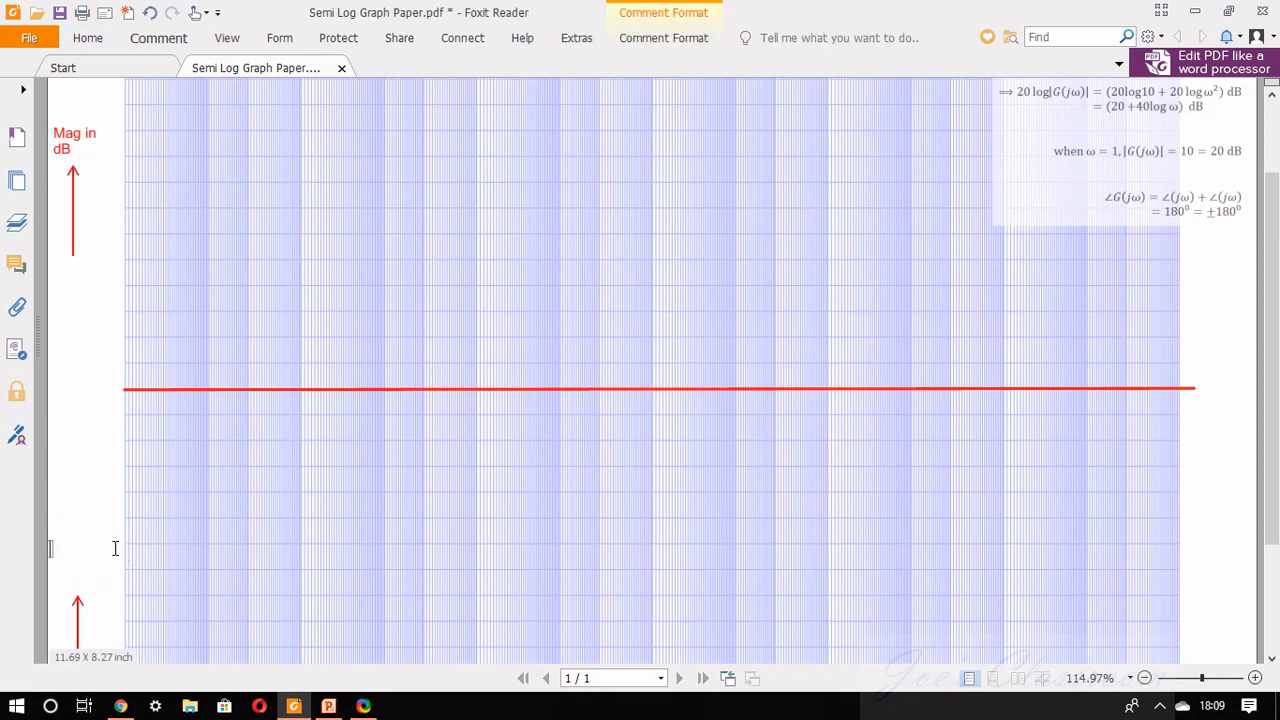
text(Angle in)
key(Return)
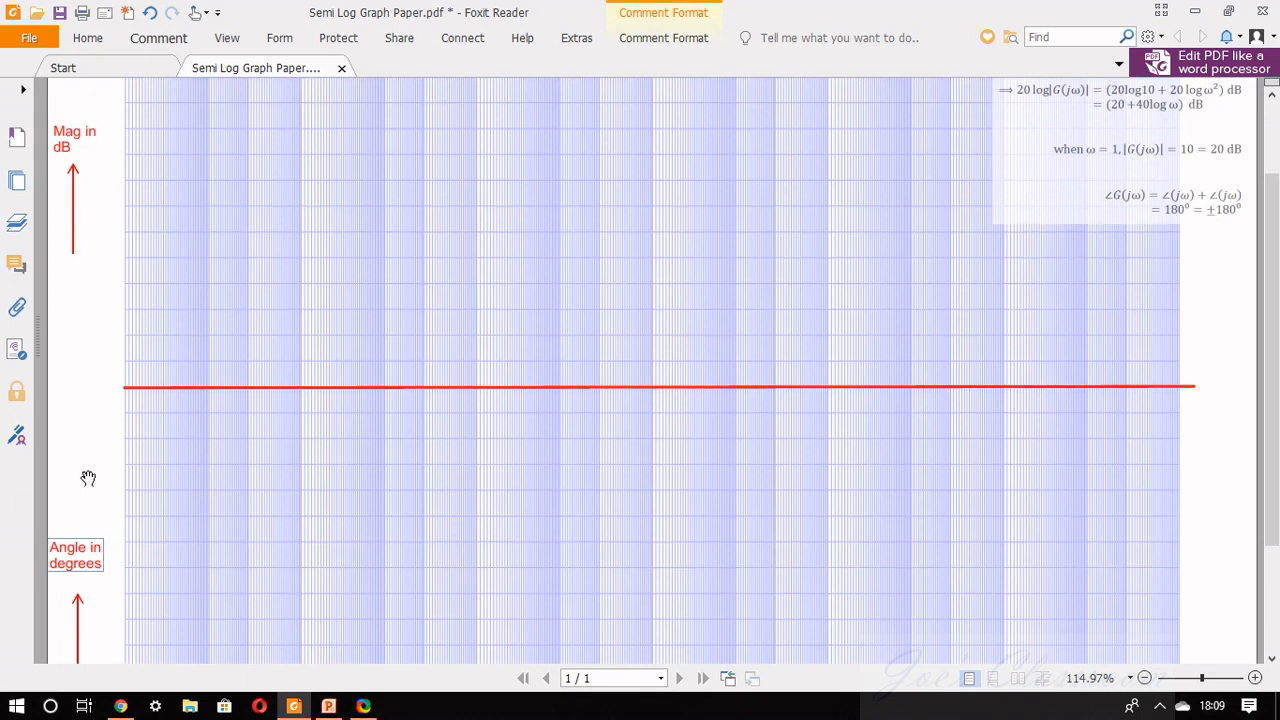
Add typewriter labels 0.01, 0.1 and 1 beneath the first three decade lines of the frequency axis.
scroll(149, 486, down, 3)
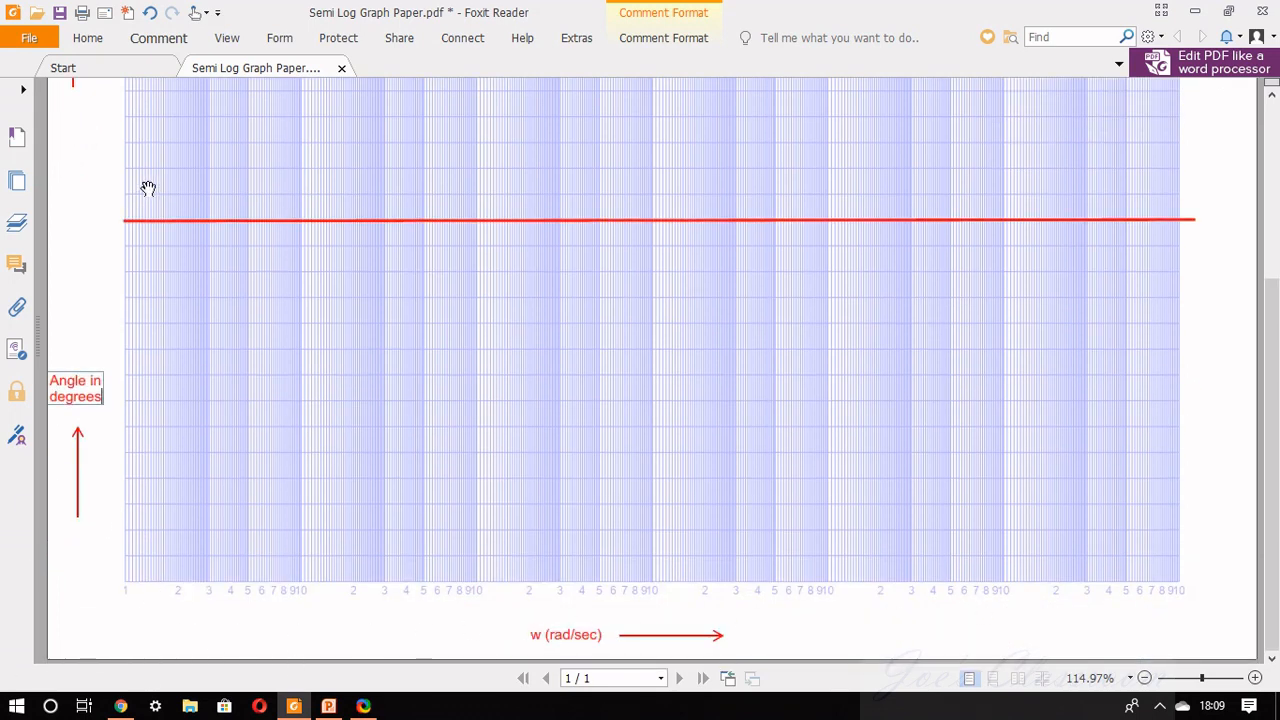
click(168, 46)
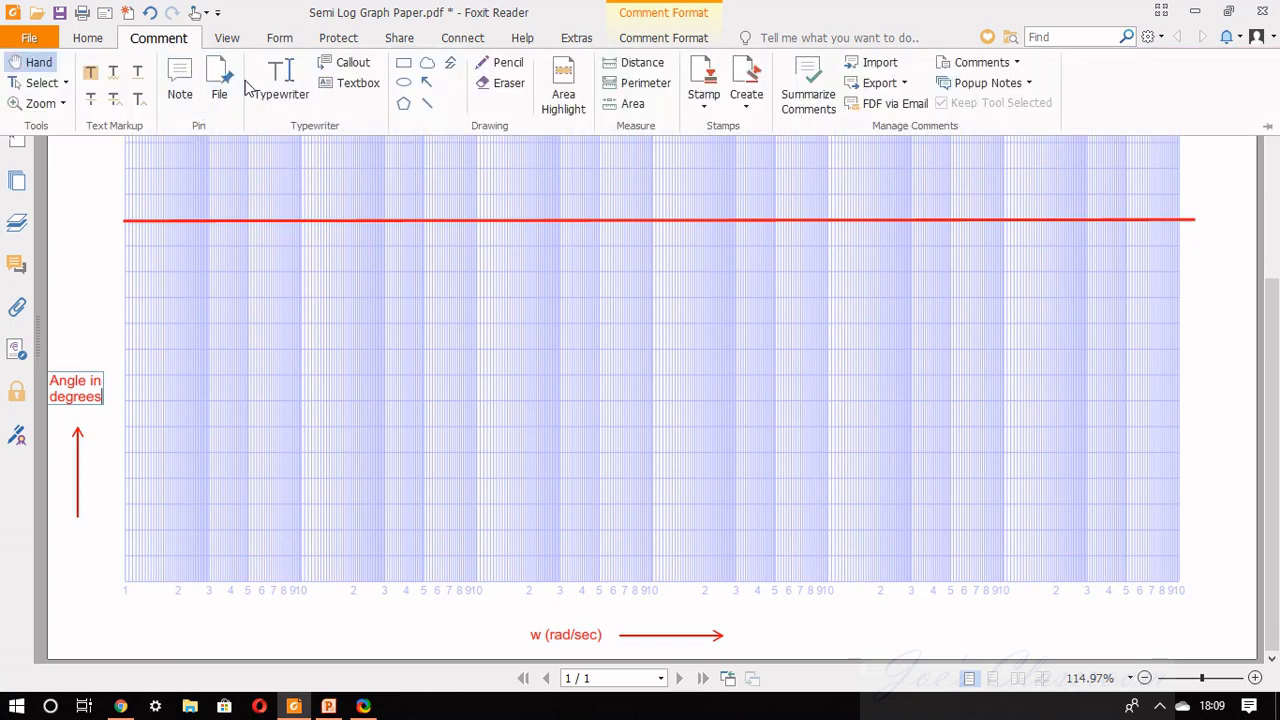
click(263, 166)
click(122, 607)
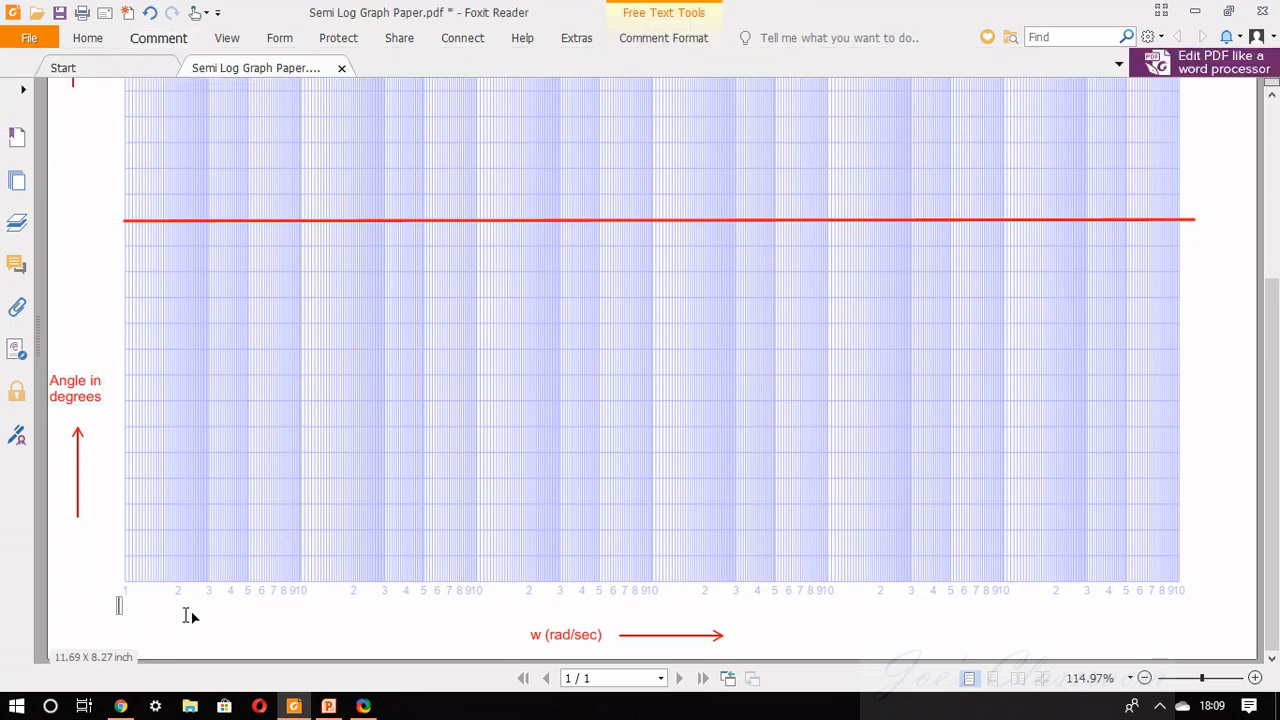
text(0.00)
click(296, 608)
click(471, 610)
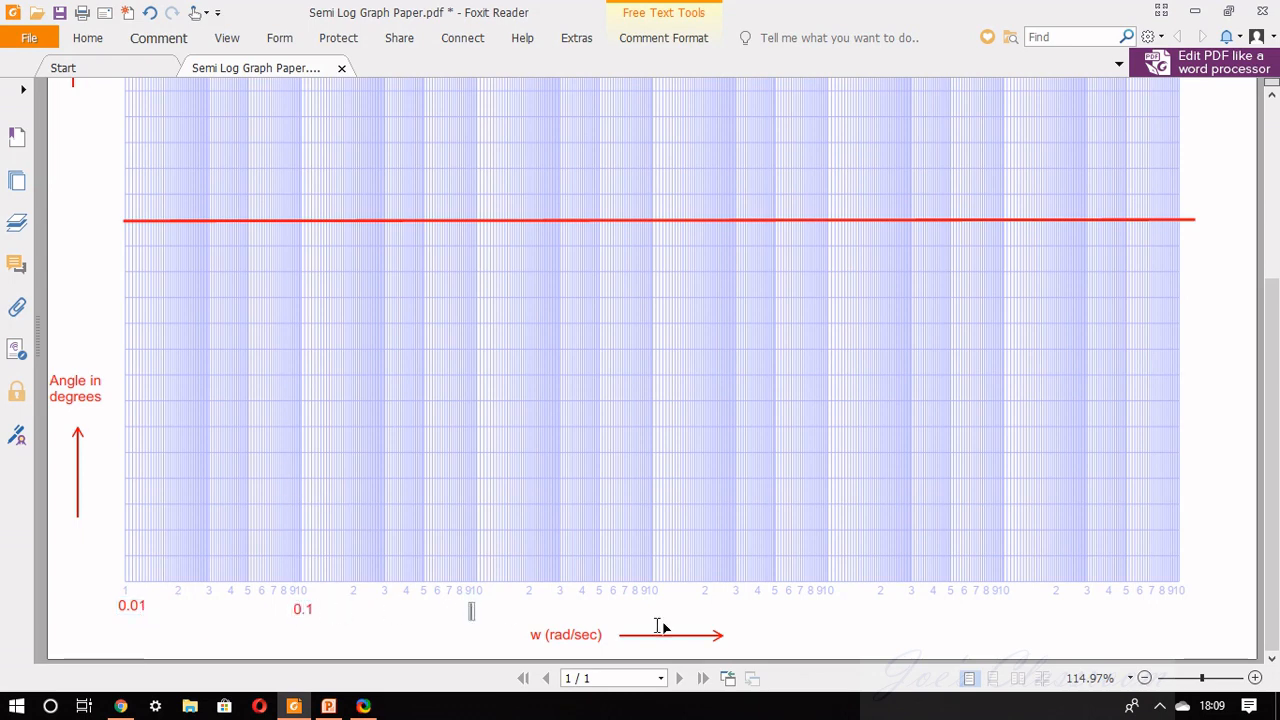
text(1)
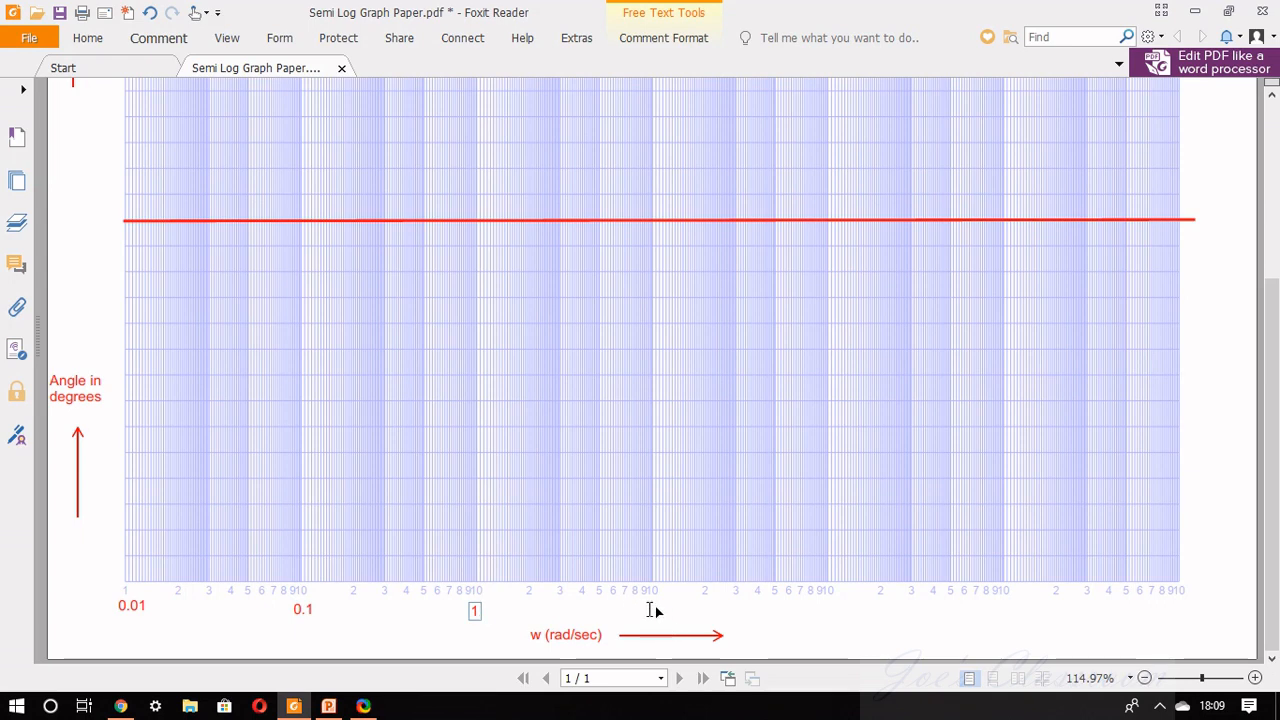
Label the remaining decade lines of the frequency axis 10, 100, 1000 and 10000.
click(651, 607)
text(10)
click(823, 608)
text(100)
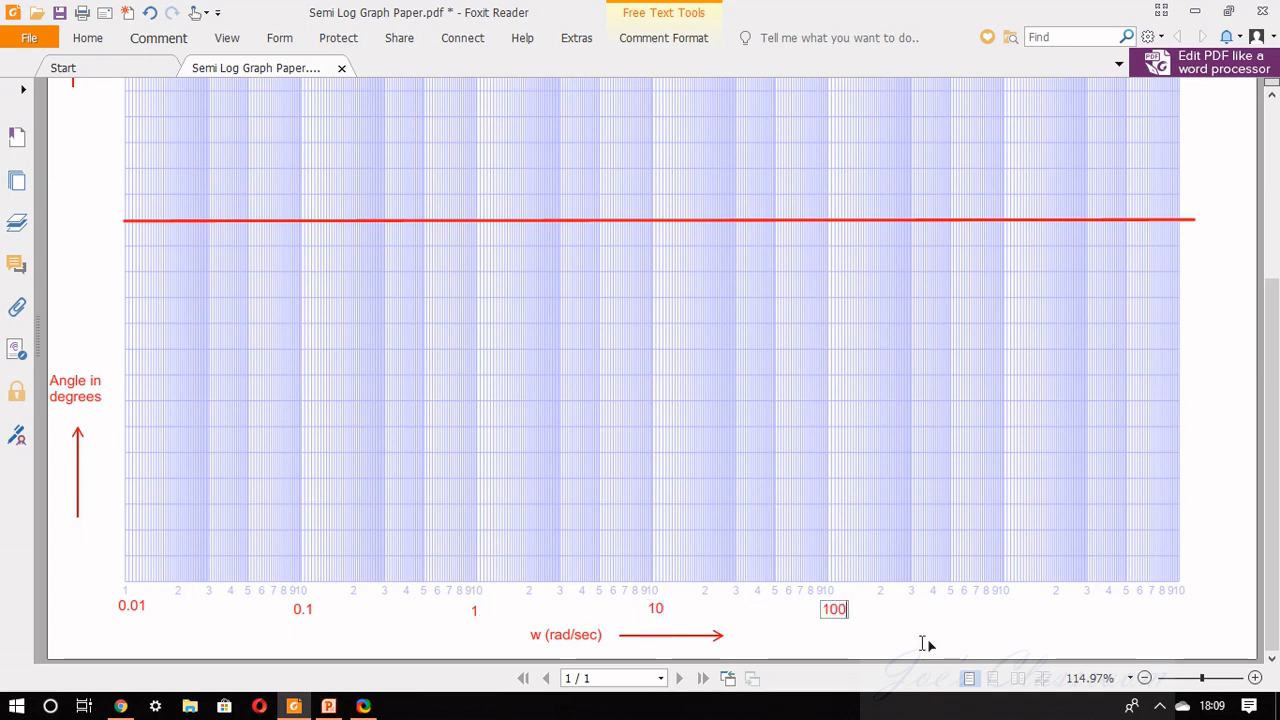
click(997, 608)
text(1000)
click(1160, 603)
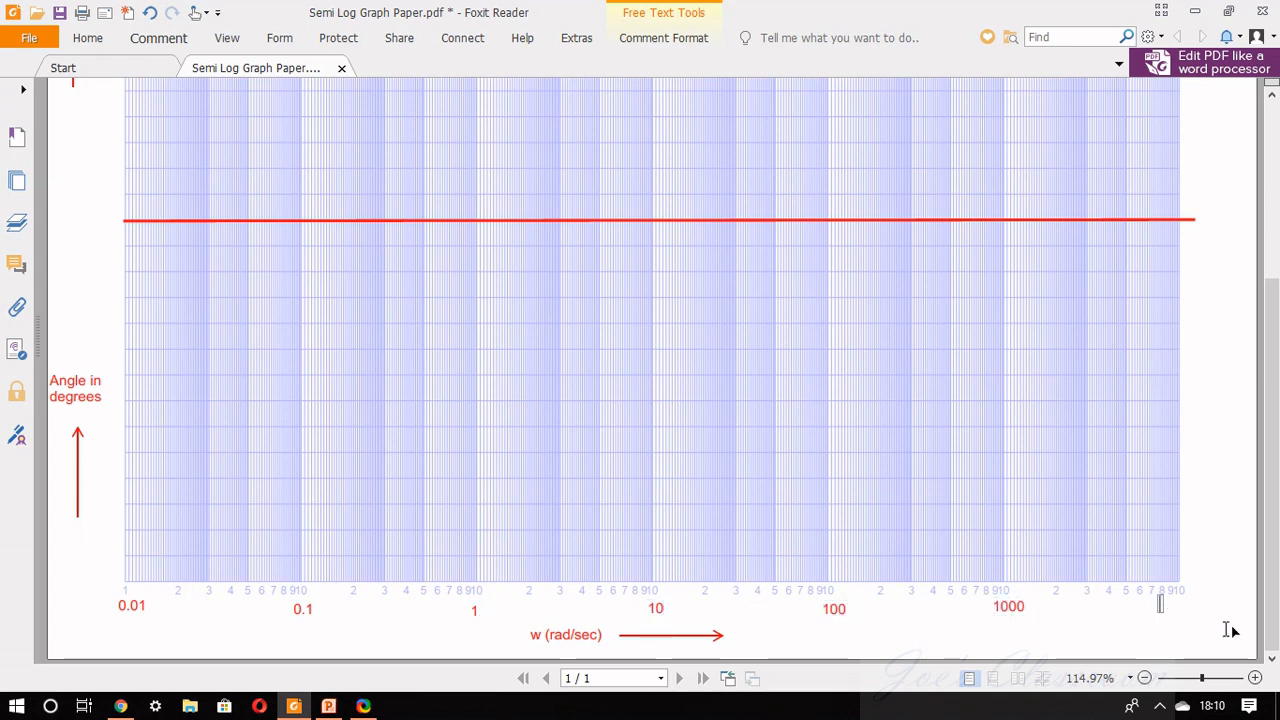
text(10000)
Add magnitude axis labels 0, 40, 60, 80 and 100 upward at every second horizontal grid line of the upper graph.
scroll(327, 547, up, 3)
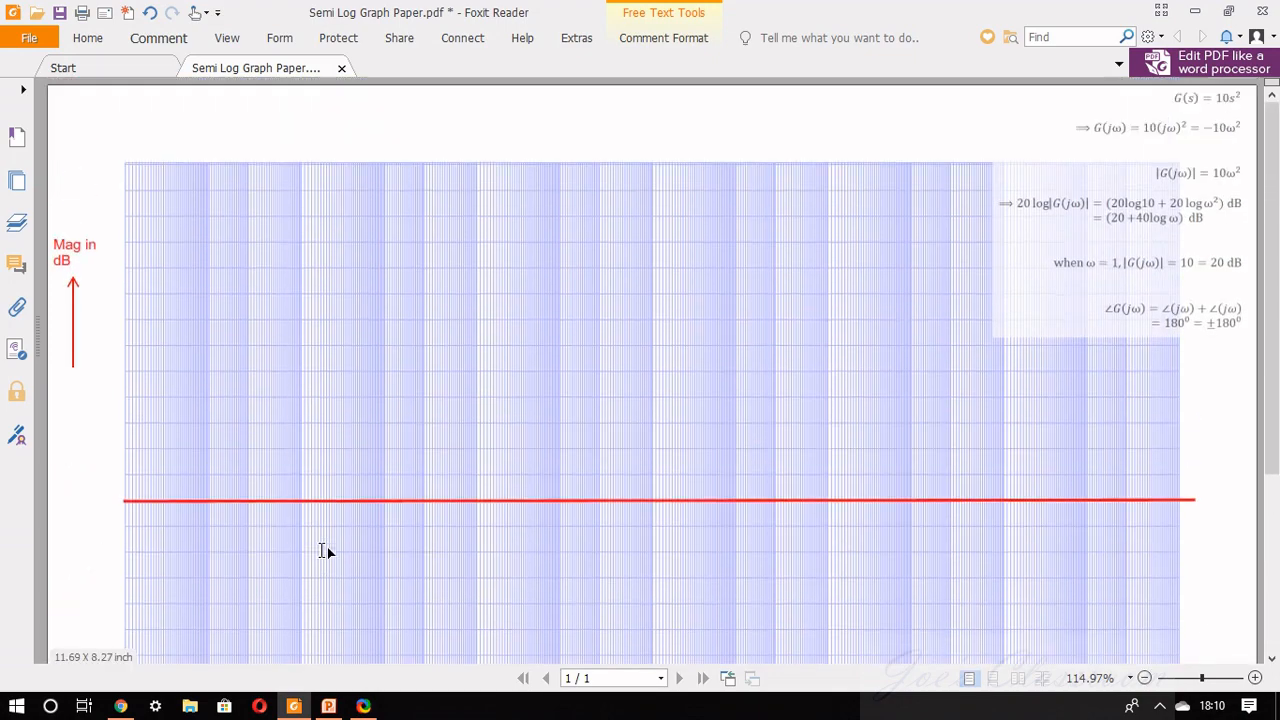
scroll(327, 550, down, 3)
scroll(325, 551, up, 5)
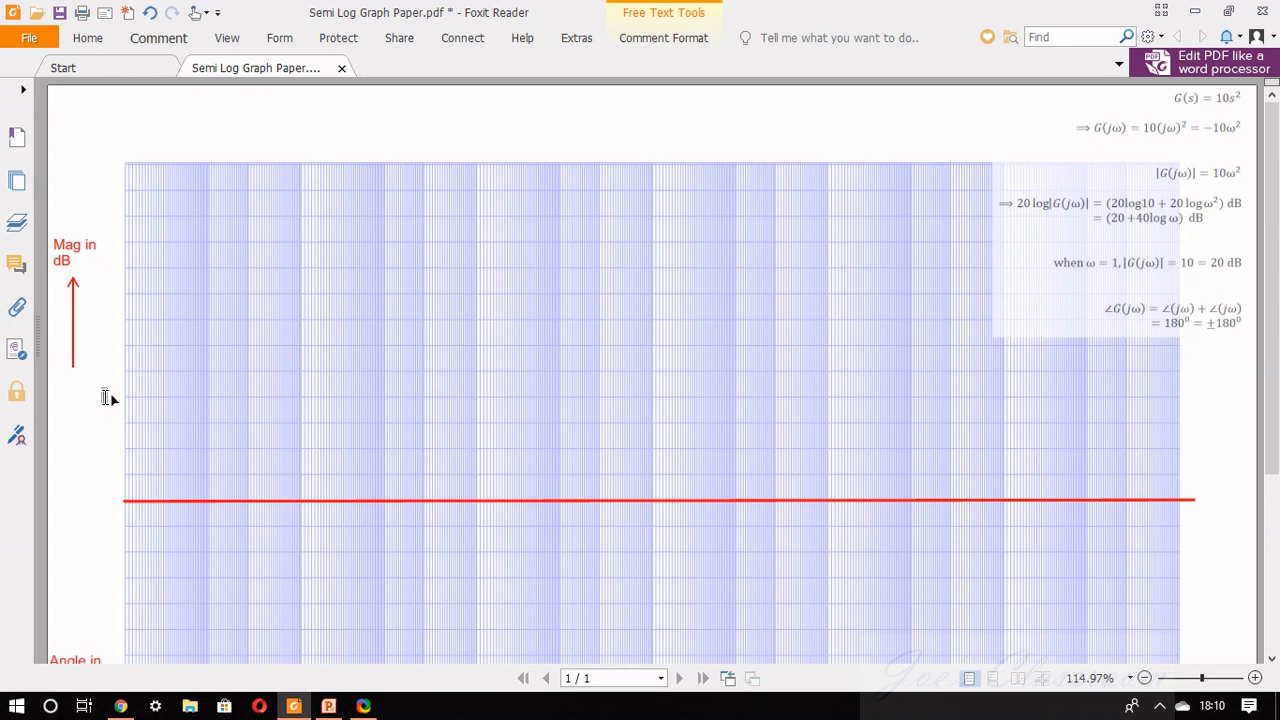
text(0)
click(110, 347)
text(40)
click(110, 290)
text(60)
click(106, 246)
text(80)
click(100, 190)
text(100)
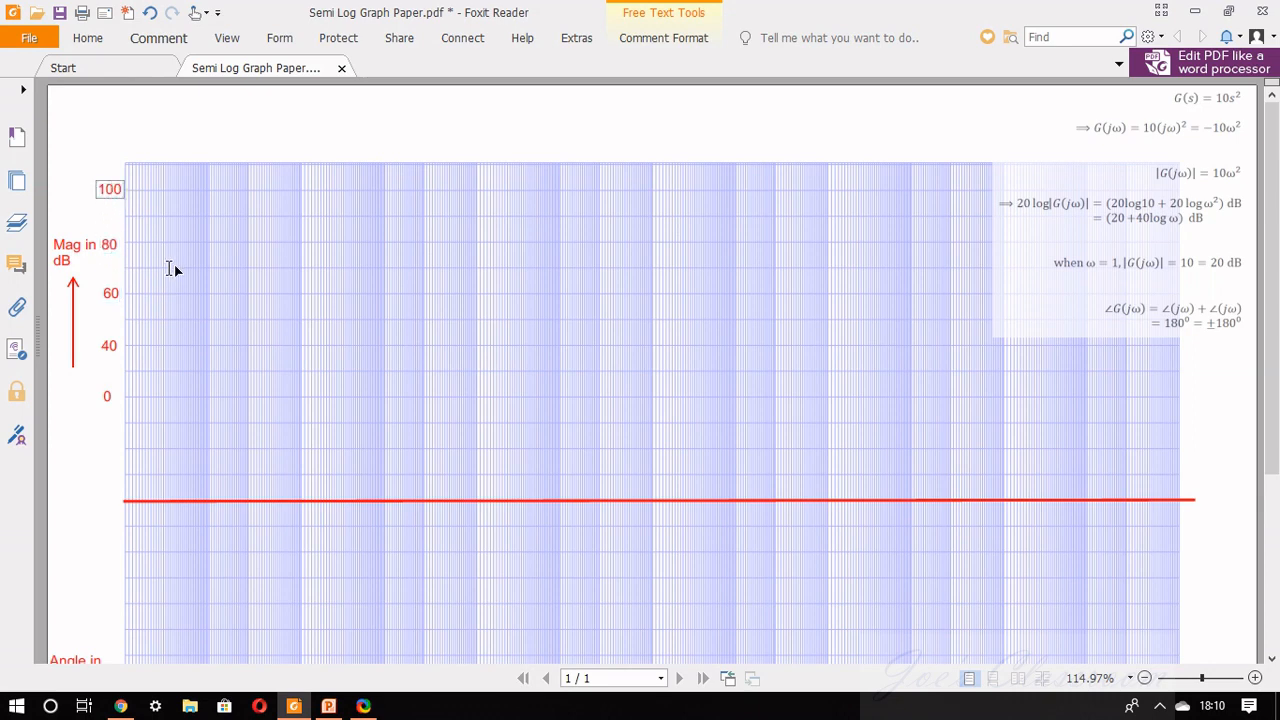
Add magnitude labels -20 and -40 below the 0 label, and shift the -40 label to align with the red dividing line.
click(101, 446)
text(-20)
click(104, 494)
key(Escape)
click(110, 501)
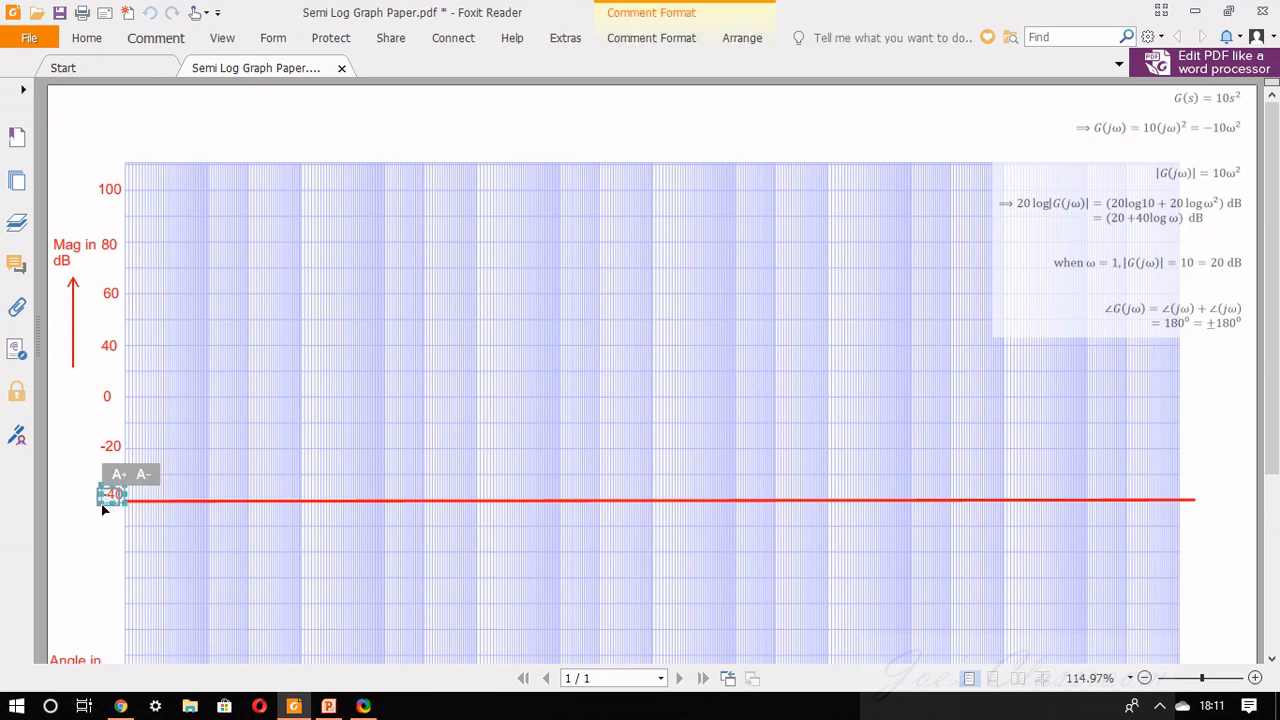
drag(107, 506, 102, 509)
Add typewriter angle labels 180, 200, 220 and 240 upward from the "Angle in degrees" label to just below the red line.
click(156, 38)
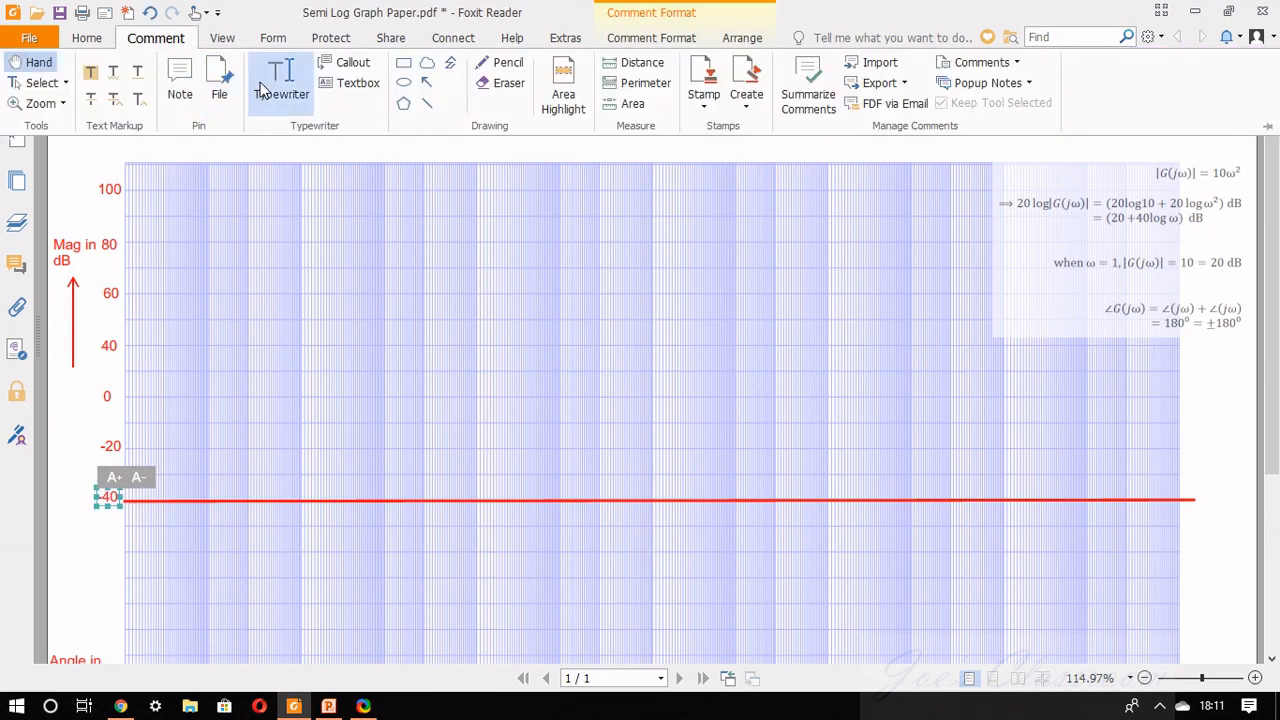
click(200, 220)
scroll(224, 278, down, 3)
scroll(224, 278, down, 1)
scroll(224, 278, up, 3)
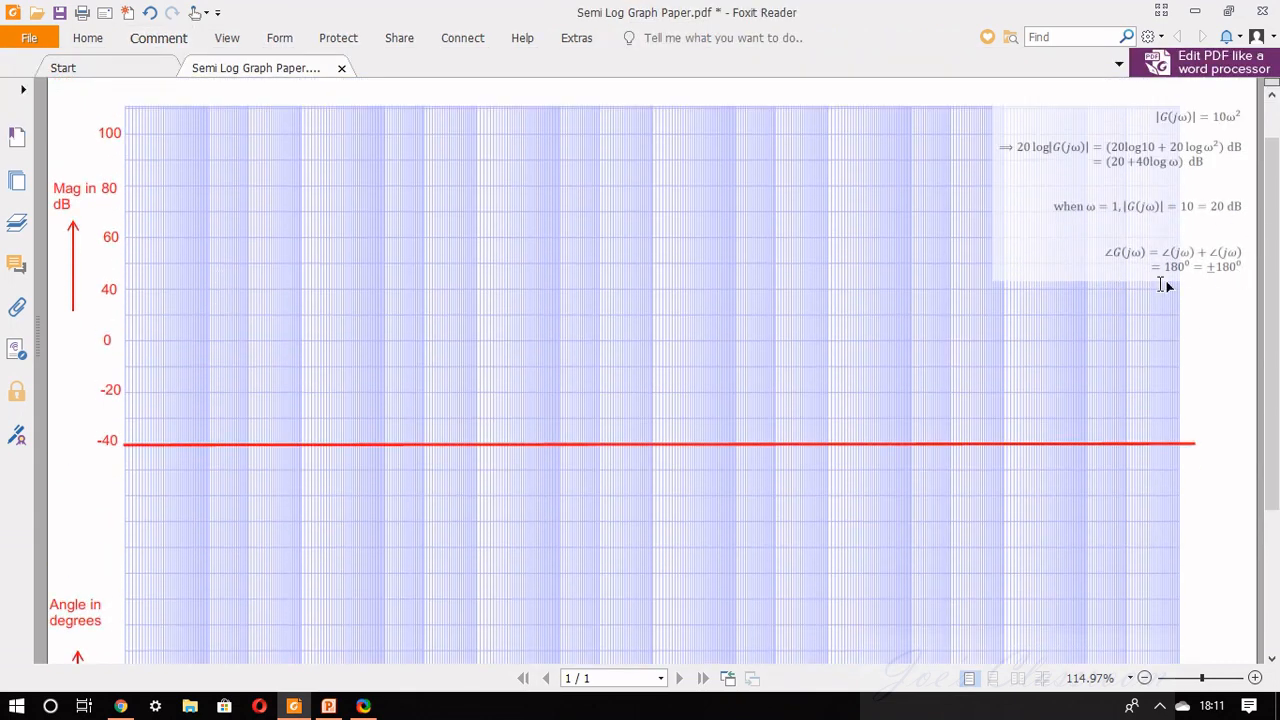
scroll(274, 446, down, 2)
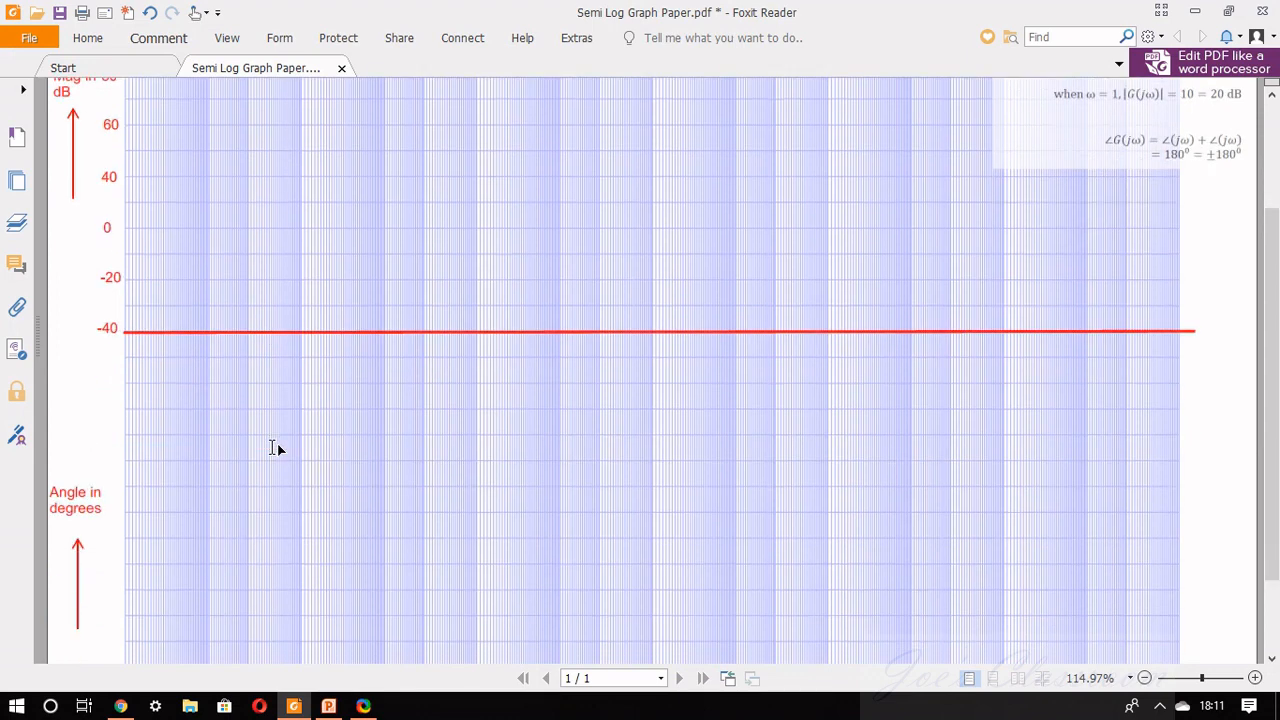
scroll(262, 462, down, 1)
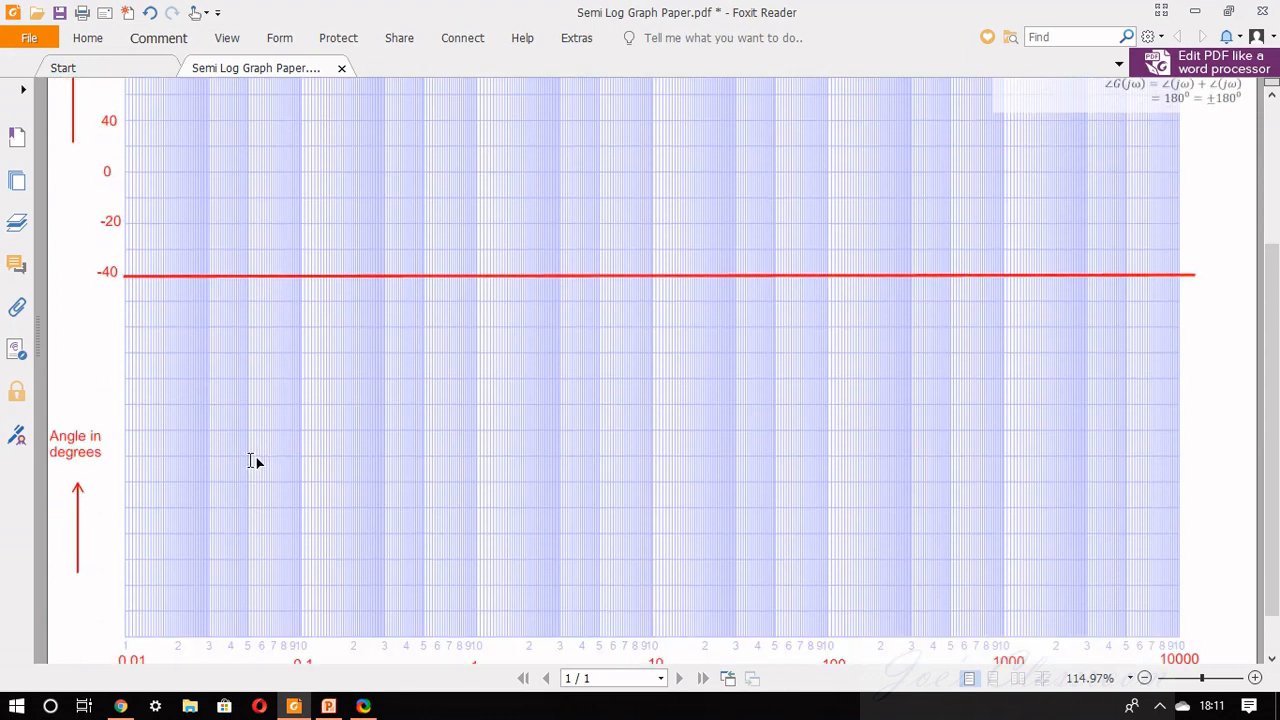
click(106, 454)
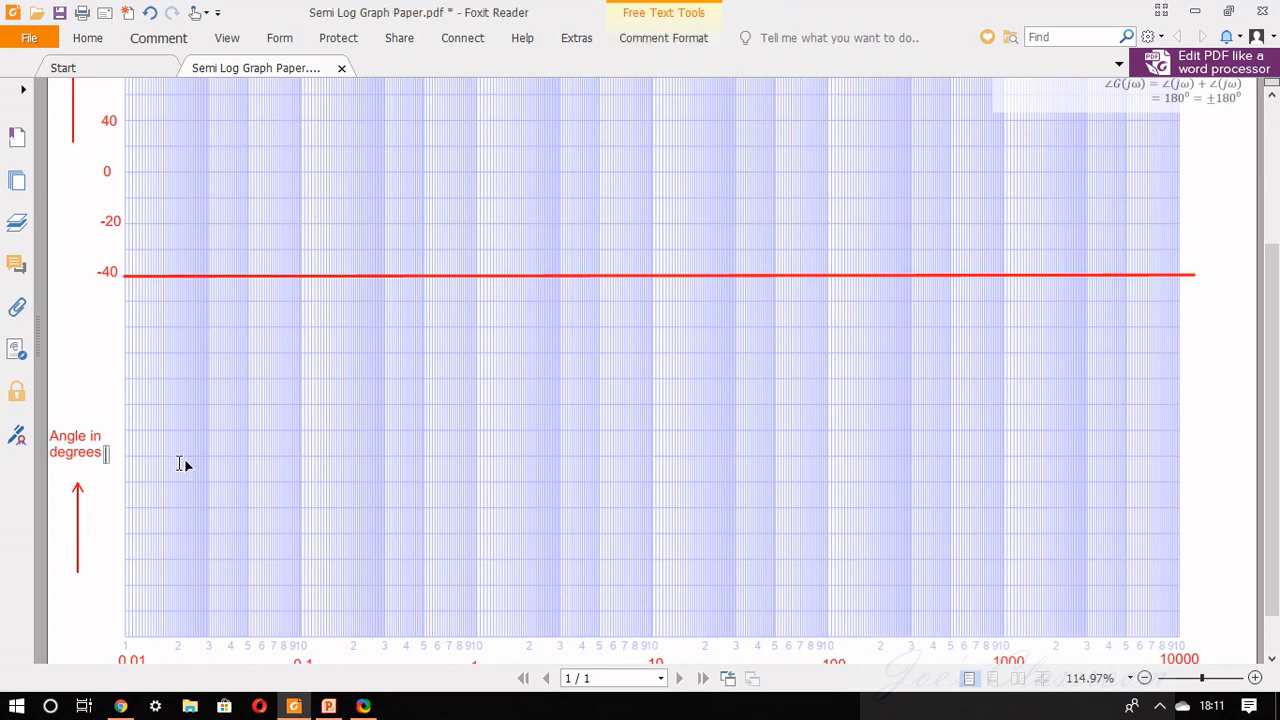
text(180)
click(104, 404)
text(200)
click(106, 352)
text(20)
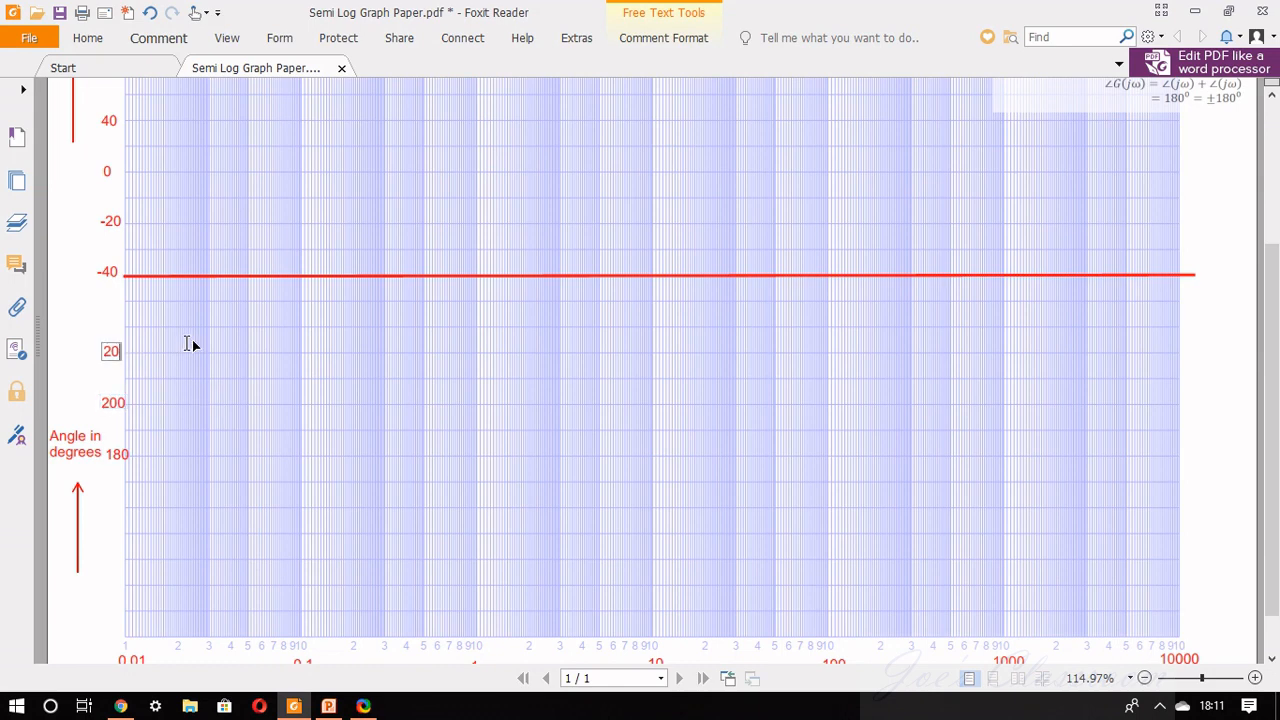
click(105, 302)
text(240)
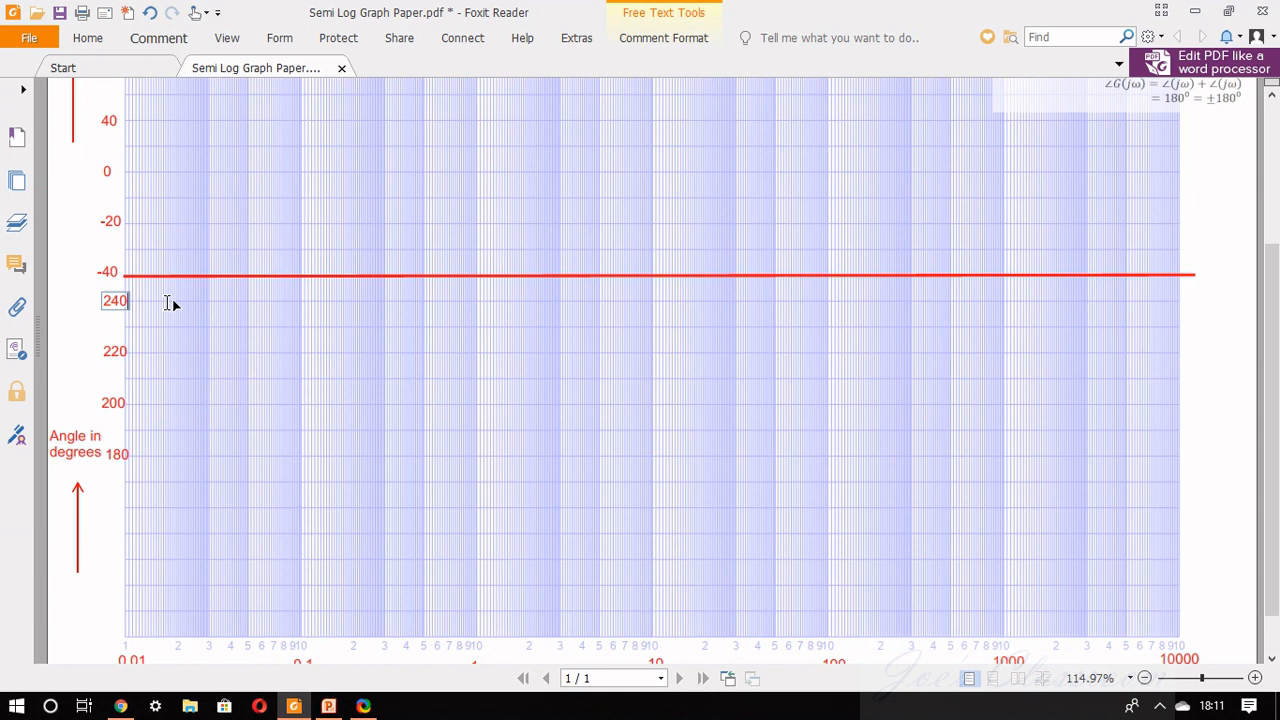
Continue the angle axis below the 180 label with the labels 160, 140 and 120.
click(104, 512)
click(116, 506)
click(107, 507)
text(160)
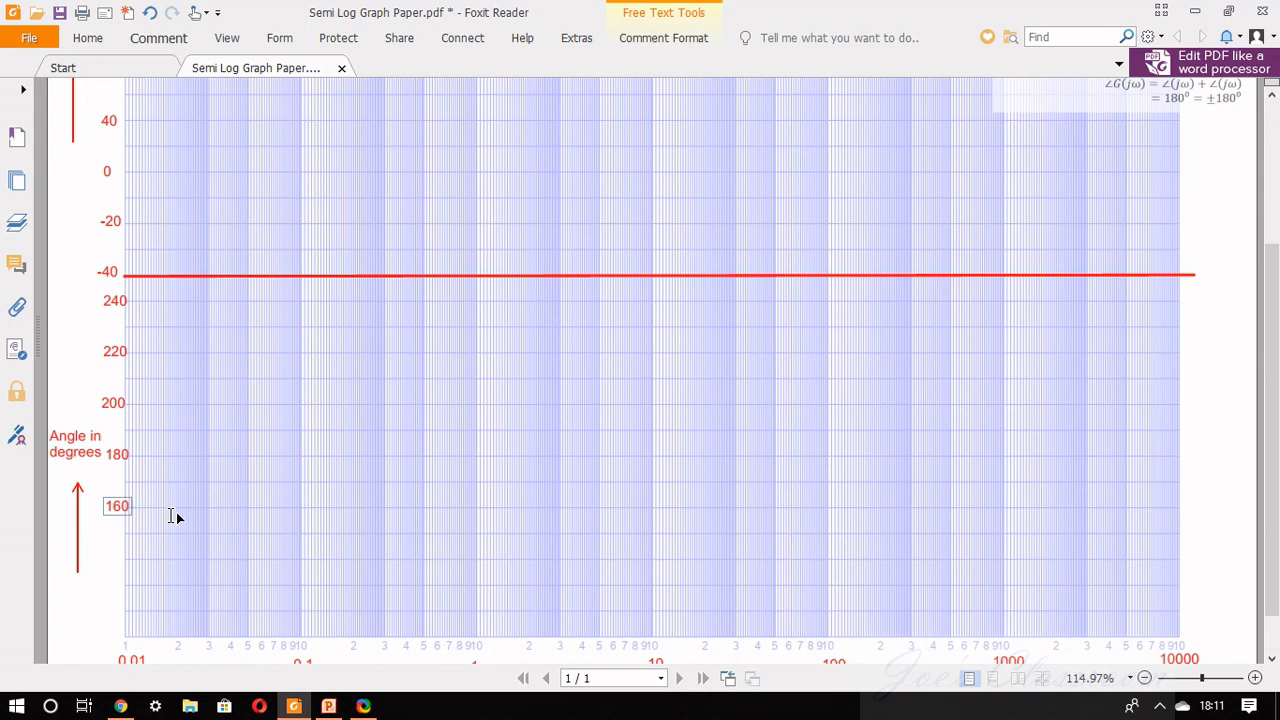
click(99, 556)
text(140)
click(103, 606)
text(120)
scroll(343, 457, up, 4)
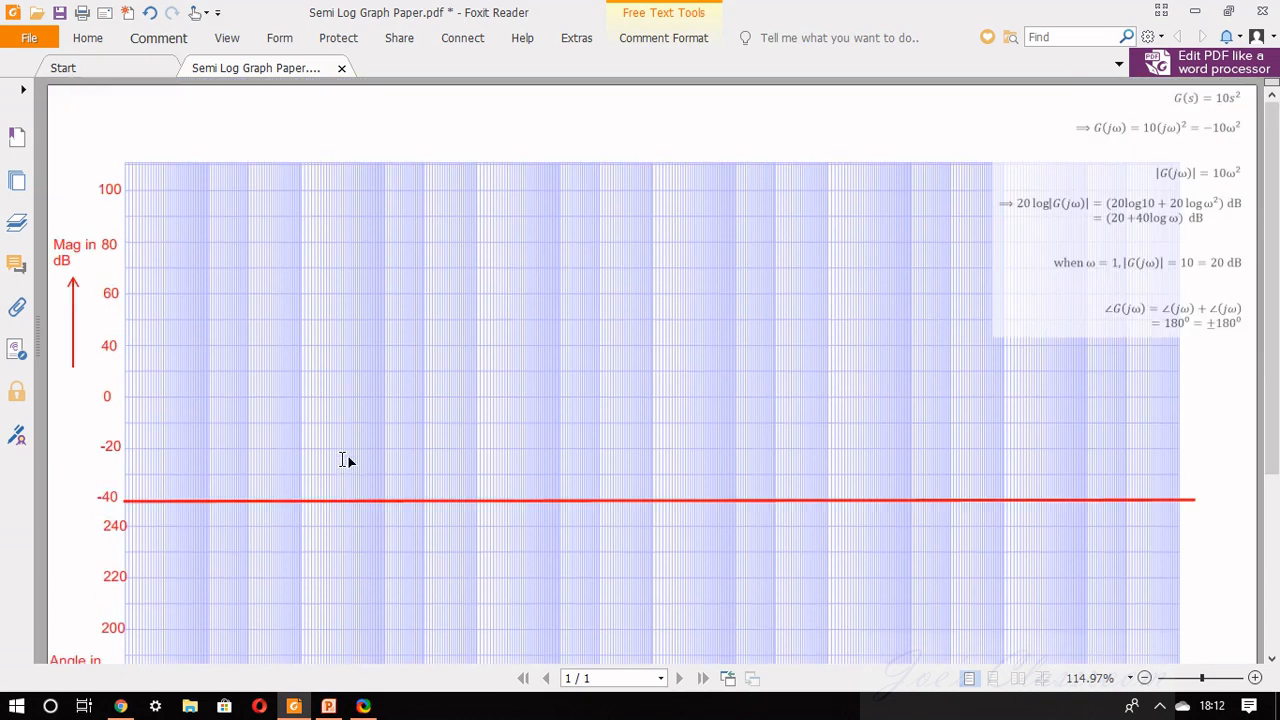
scroll(343, 457, down, 5)
scroll(340, 460, up, 4)
scroll(340, 460, down, 2)
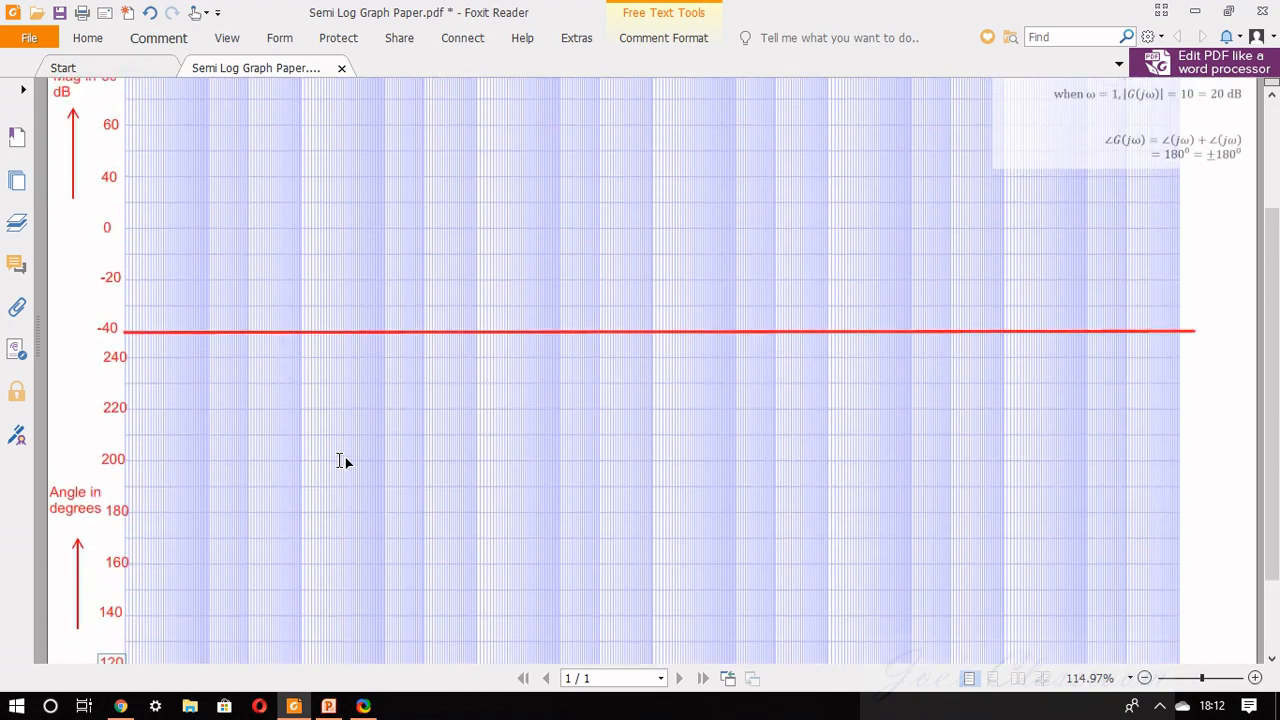
scroll(340, 460, up, 3)
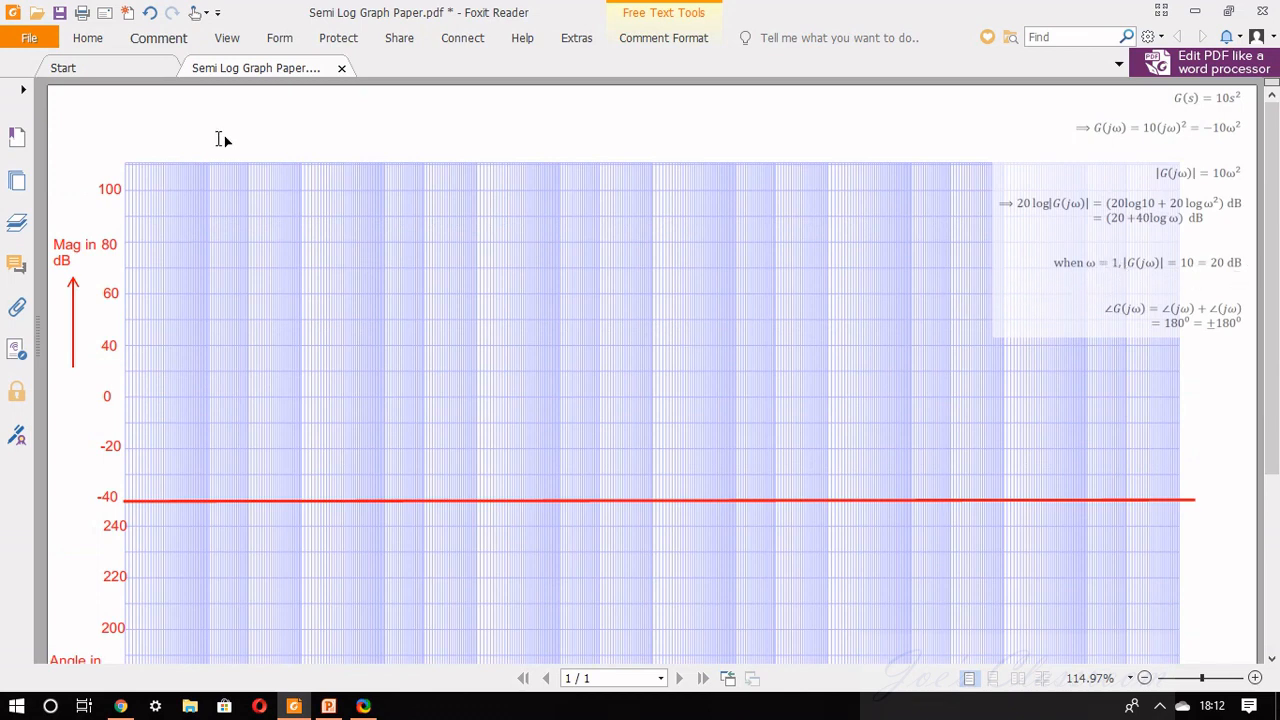
Add a typewriter x mark on the upper graph at ω = 1, midway between the 0 and 40 magnitude labels.
click(168, 42)
click(281, 84)
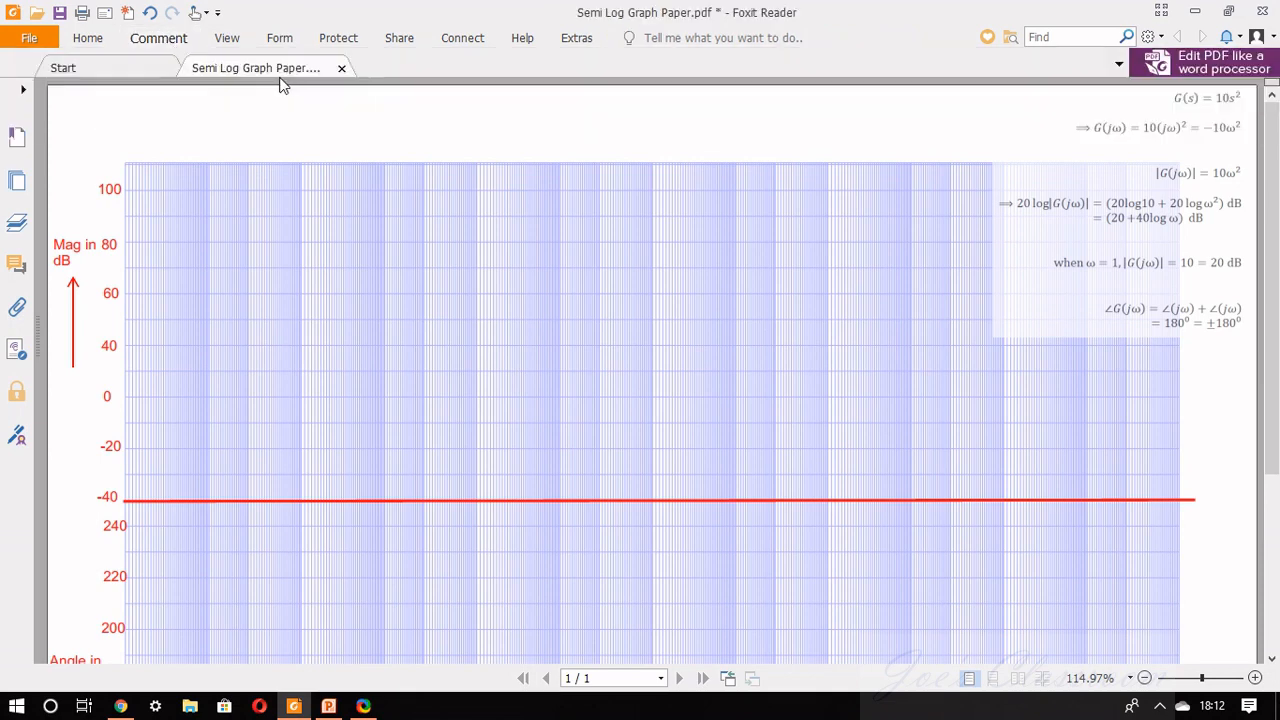
click(158, 45)
click(279, 86)
scroll(450, 405, down, 5)
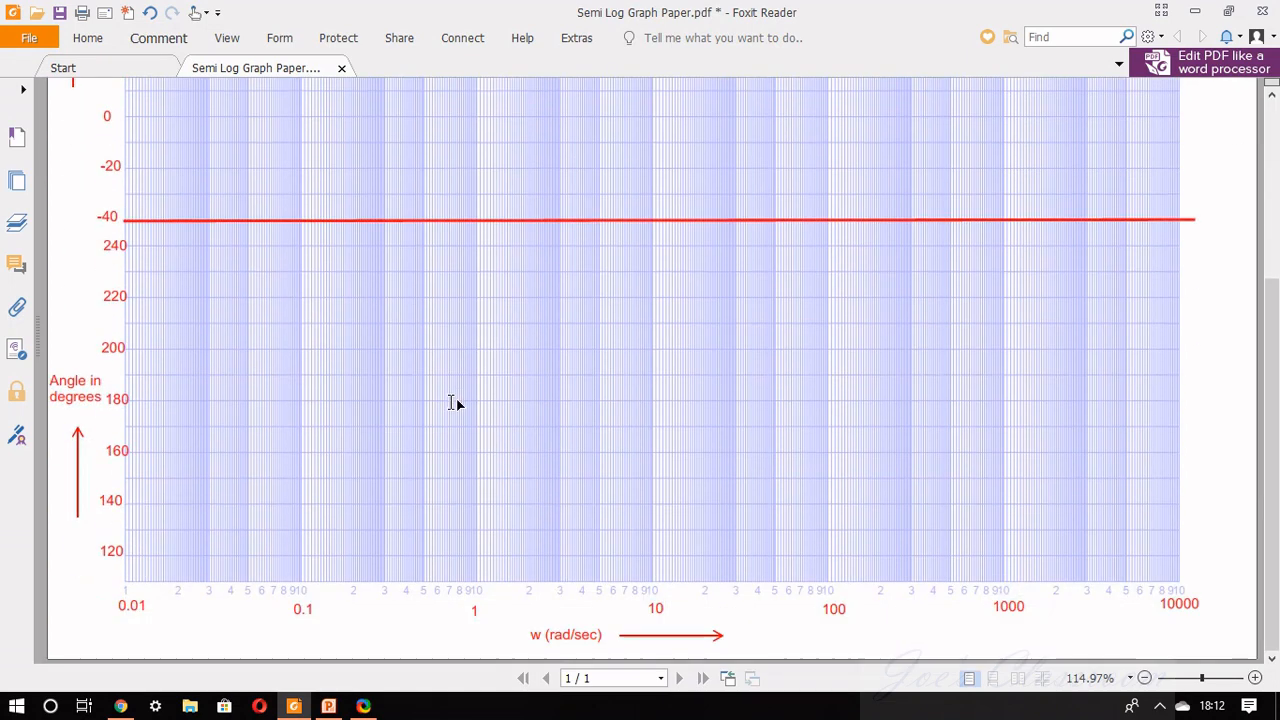
key(ctrl+s)
scroll(477, 311, up, 1)
scroll(477, 311, up, 1)
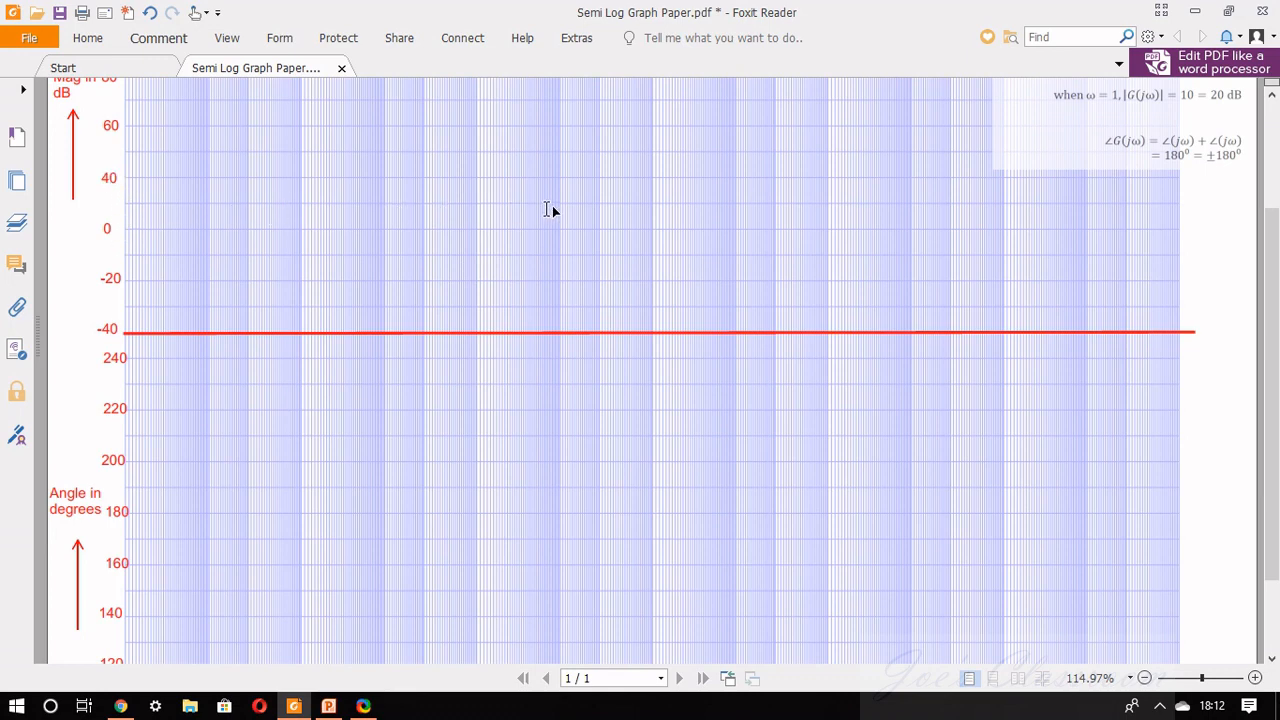
scroll(551, 208, down, 2)
scroll(490, 211, up, 1)
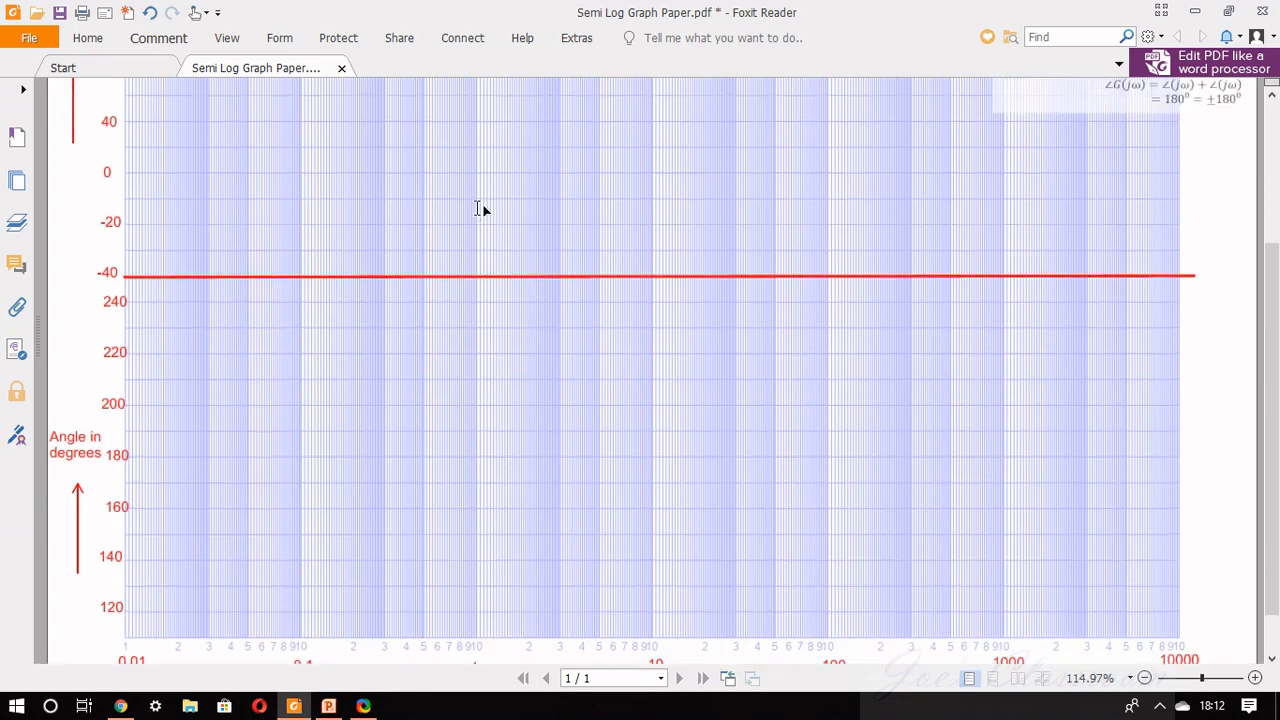
scroll(480, 208, up, 1)
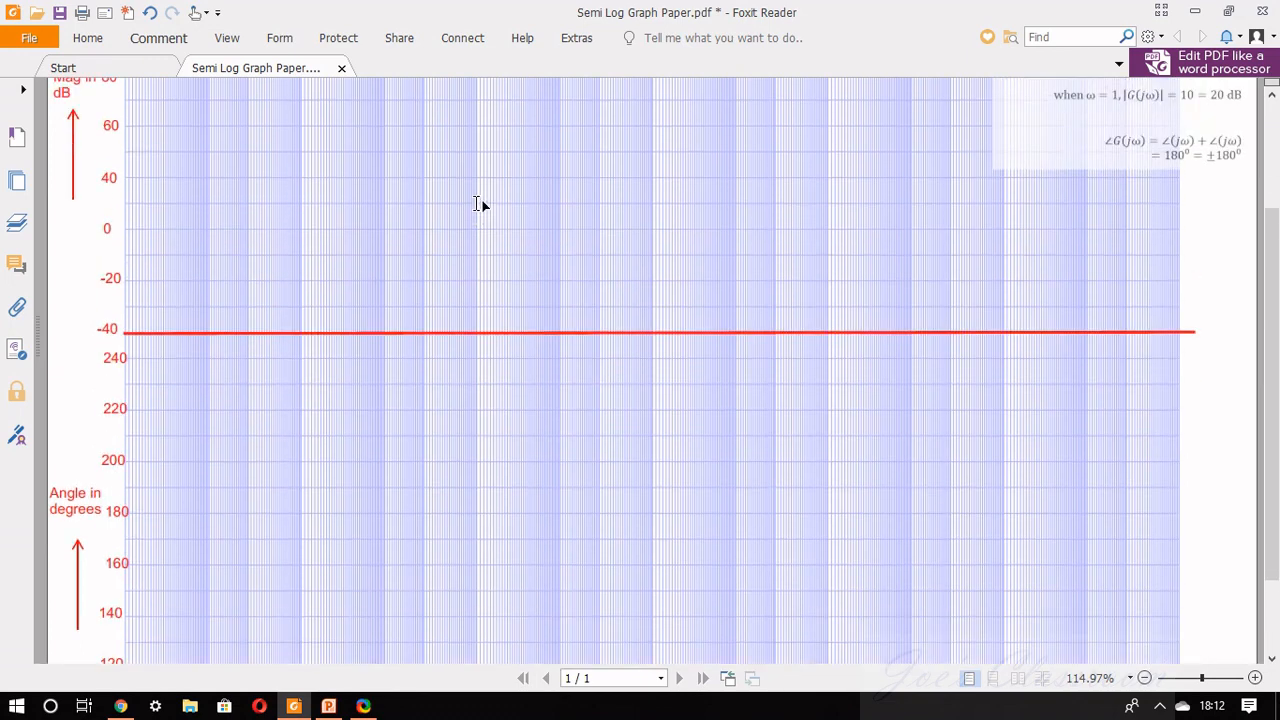
click(474, 203)
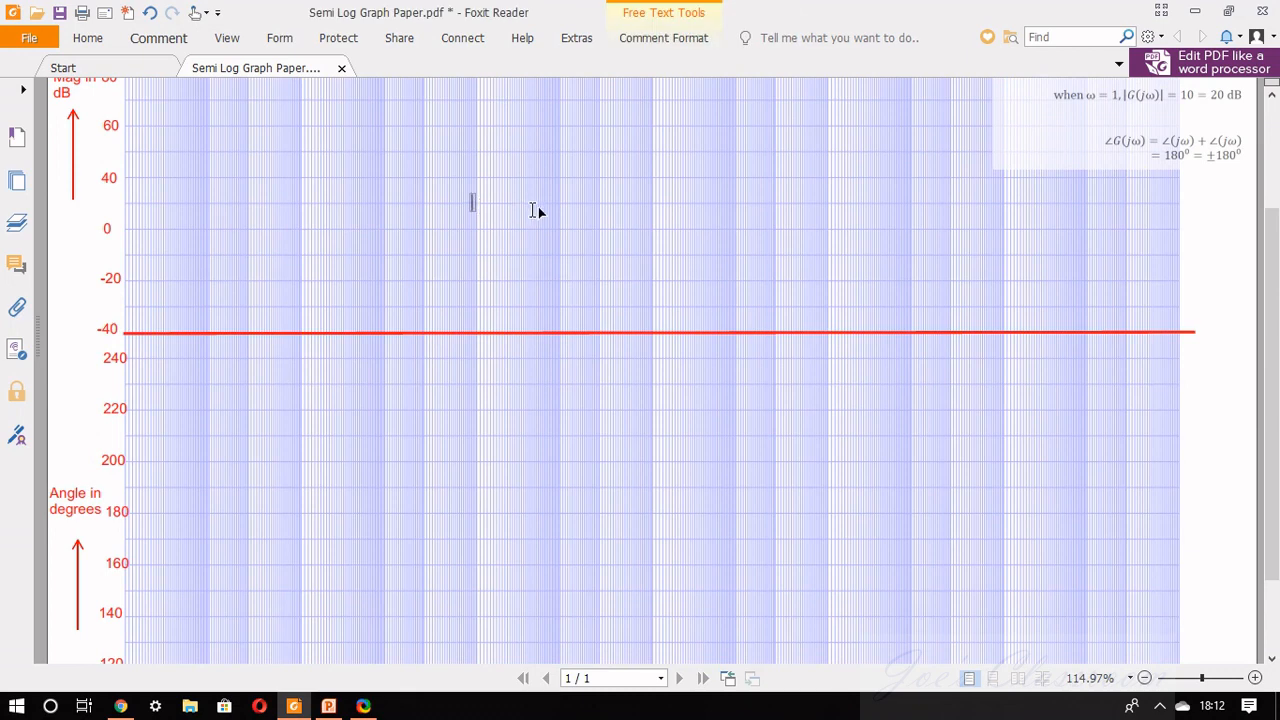
text(x)
Set the font size of the x mark at ω = 1 to 14.
click(676, 45)
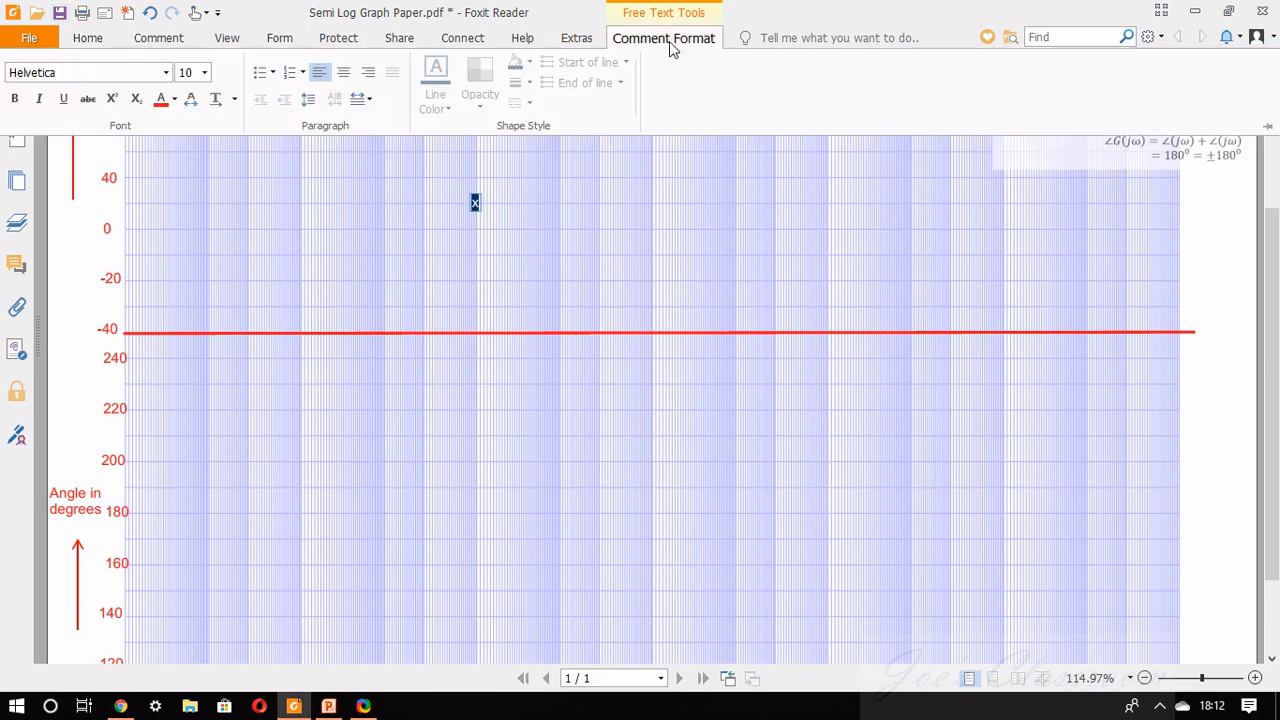
click(205, 77)
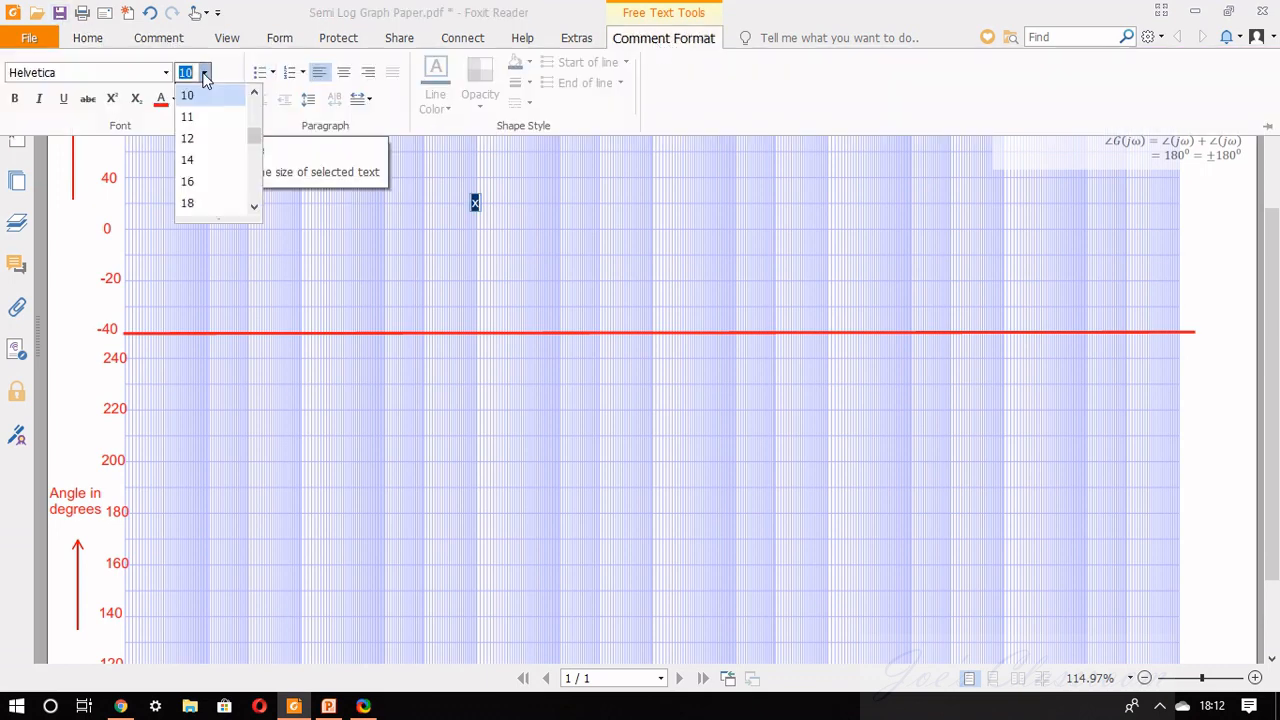
click(202, 157)
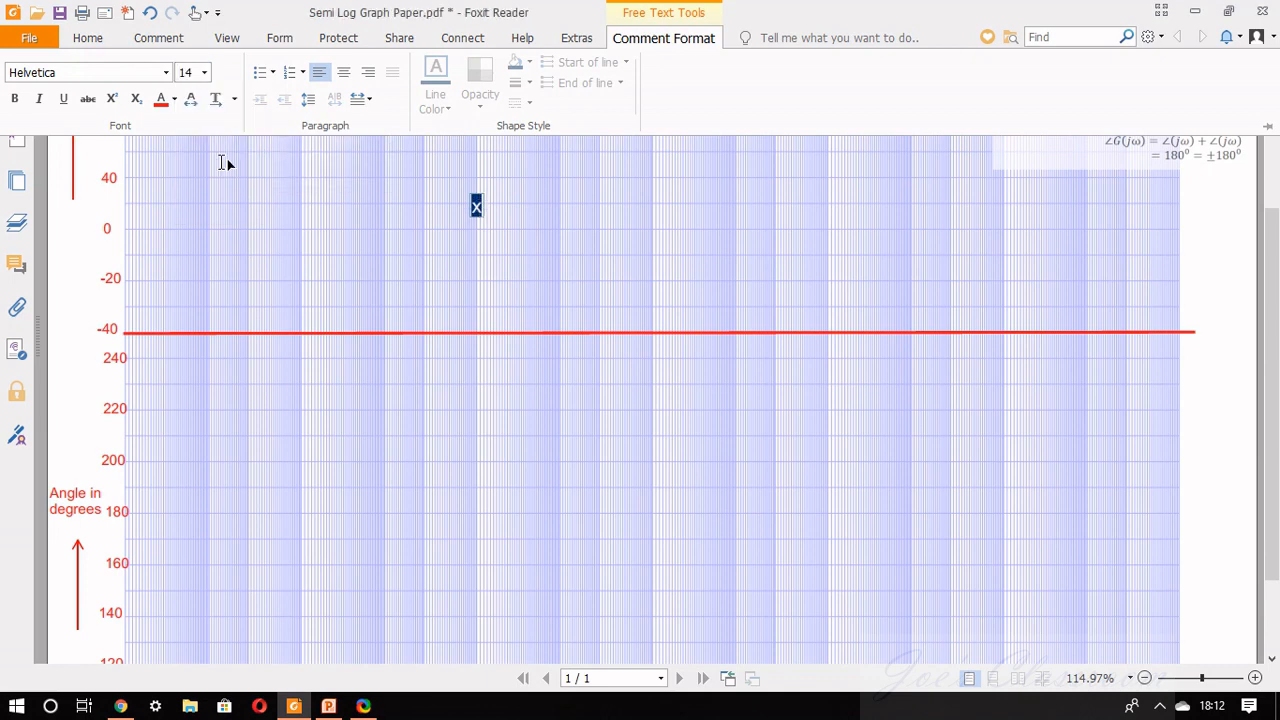
click(519, 226)
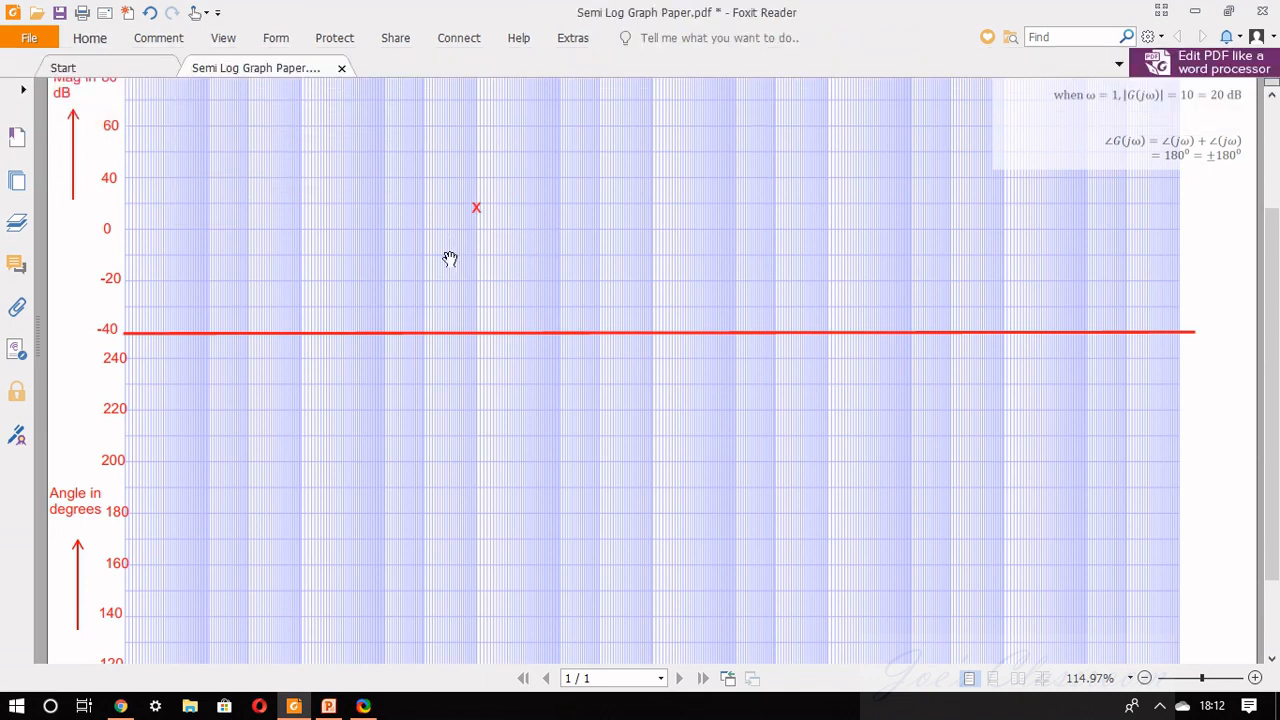
Shift the x mark slightly upward to centre it on the grid intersection at ω = 1 and 20 dB.
scroll(497, 223, up, 1)
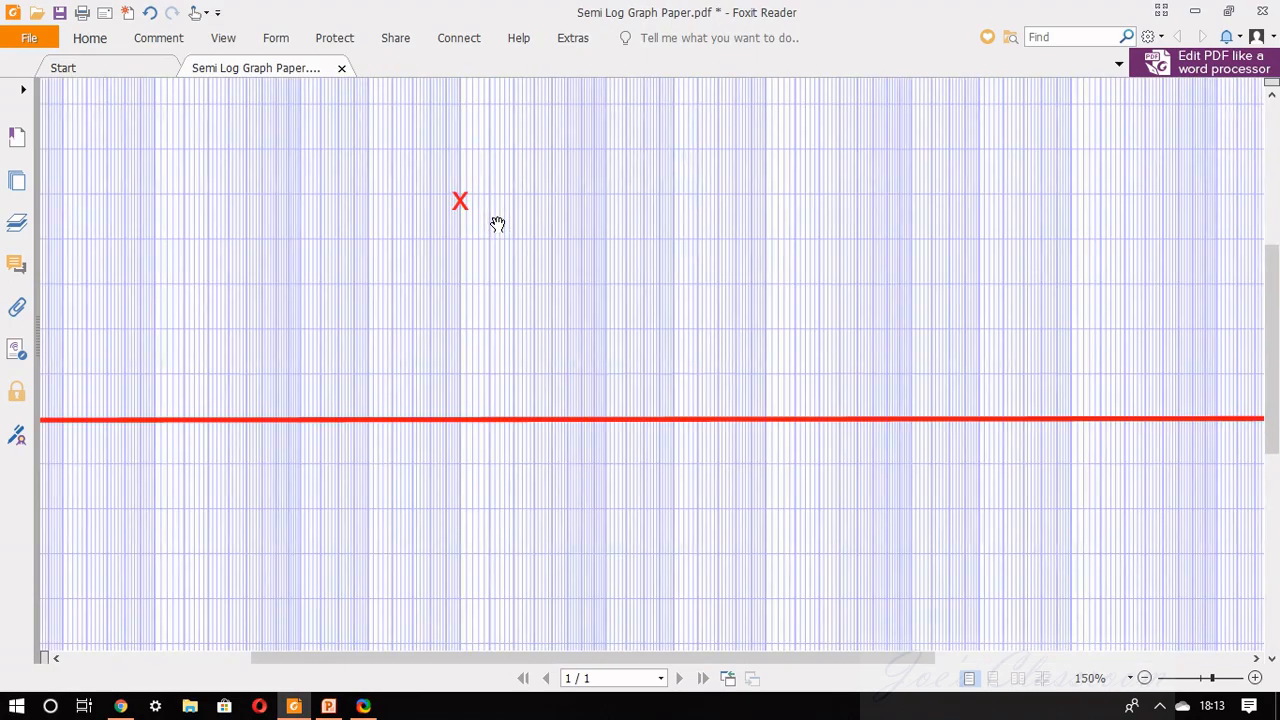
drag(426, 234, 686, 266)
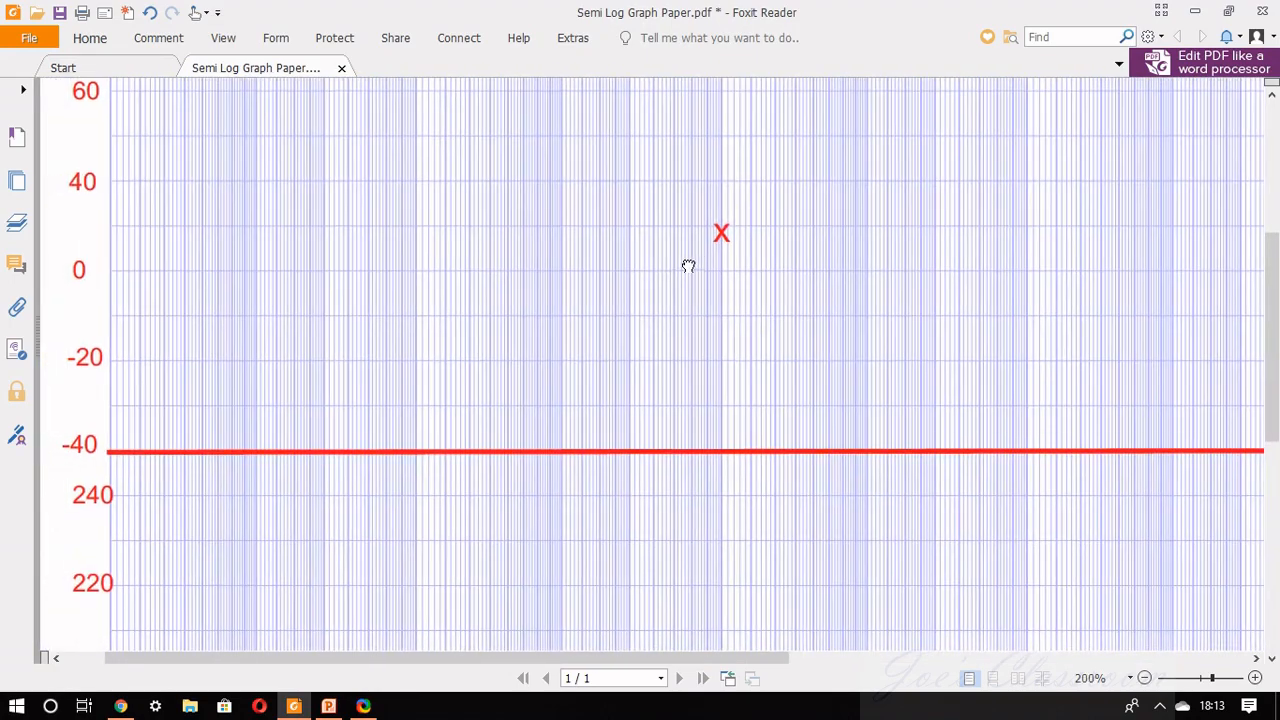
scroll(688, 260, down, 5)
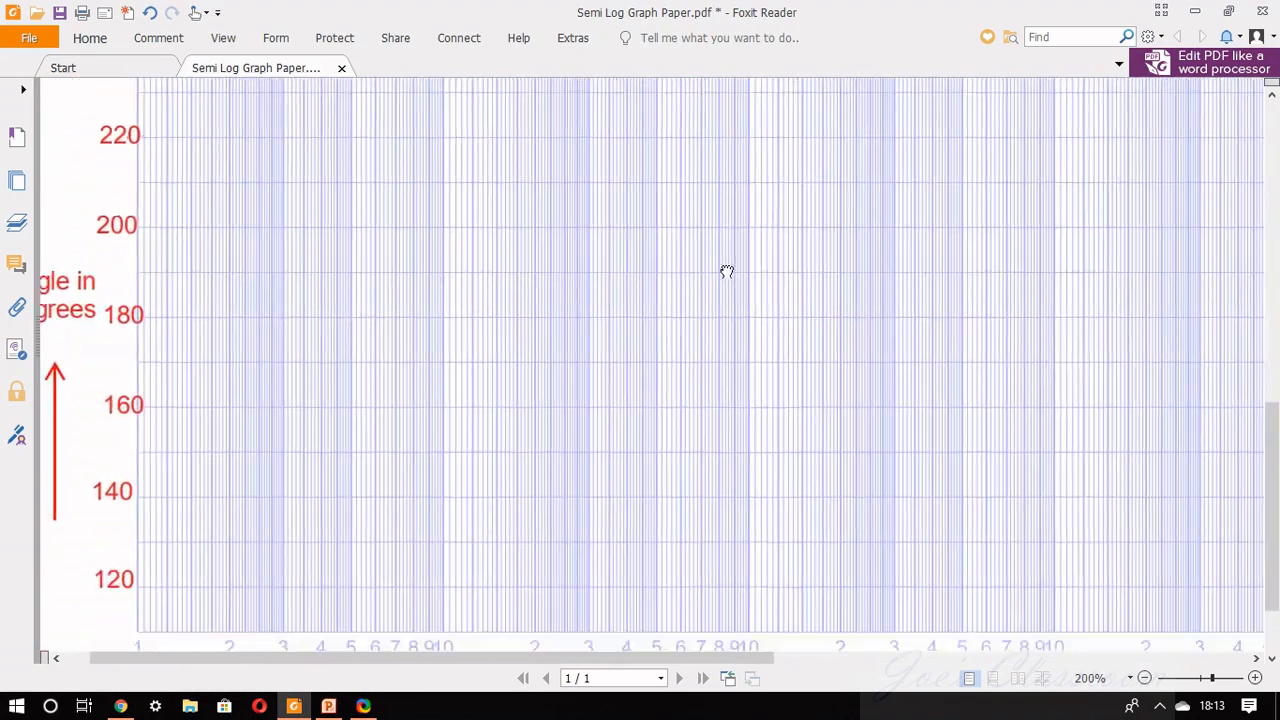
drag(727, 272, 700, 617)
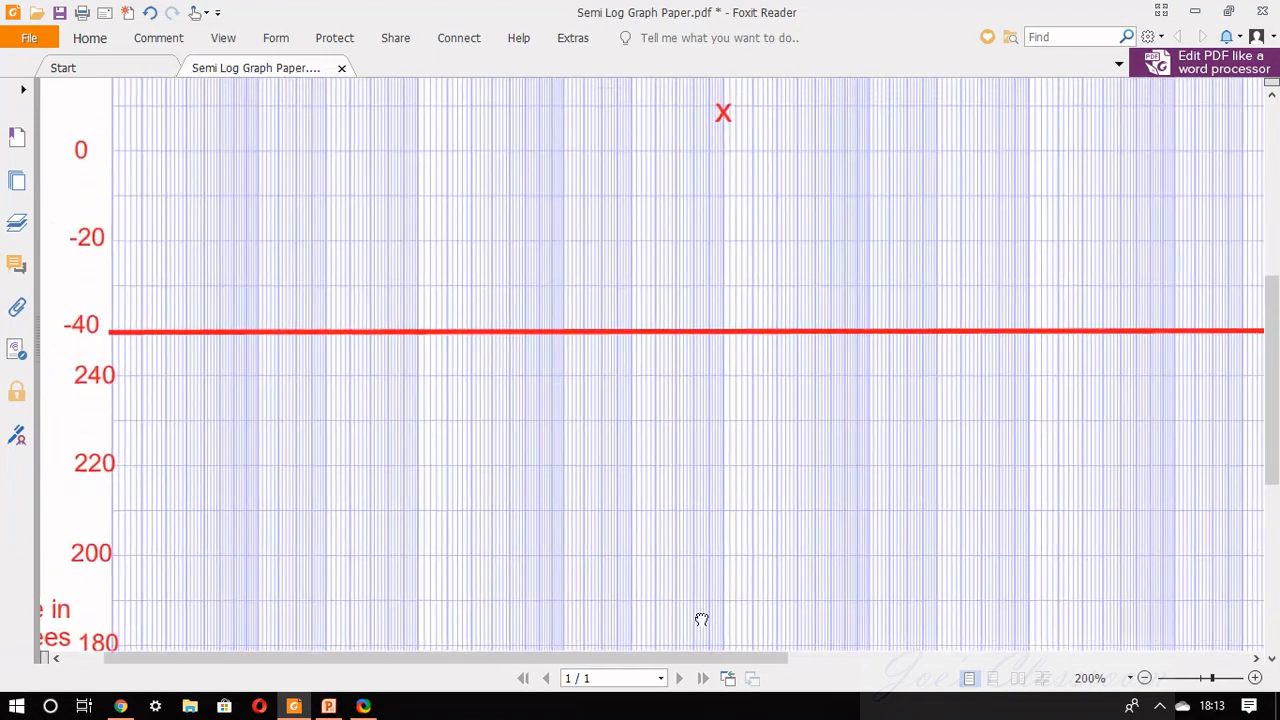
drag(730, 347, 734, 474)
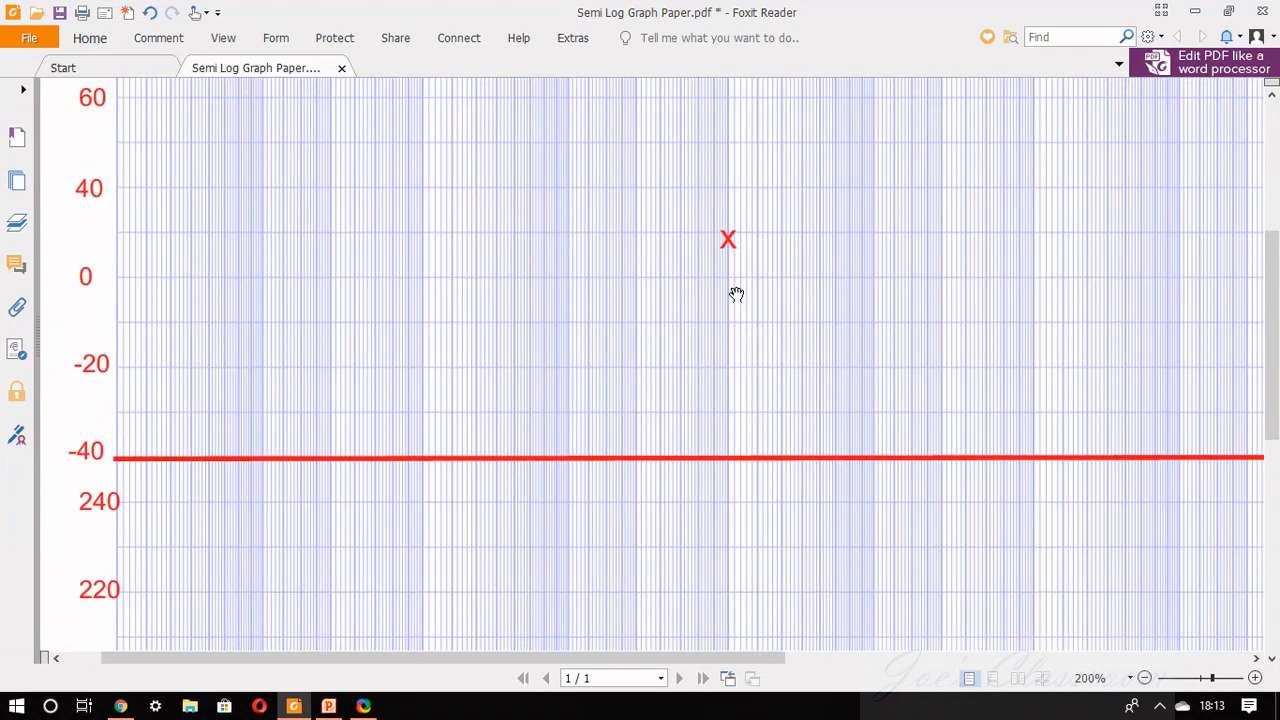
scroll(735, 280, up, 2)
click(728, 200)
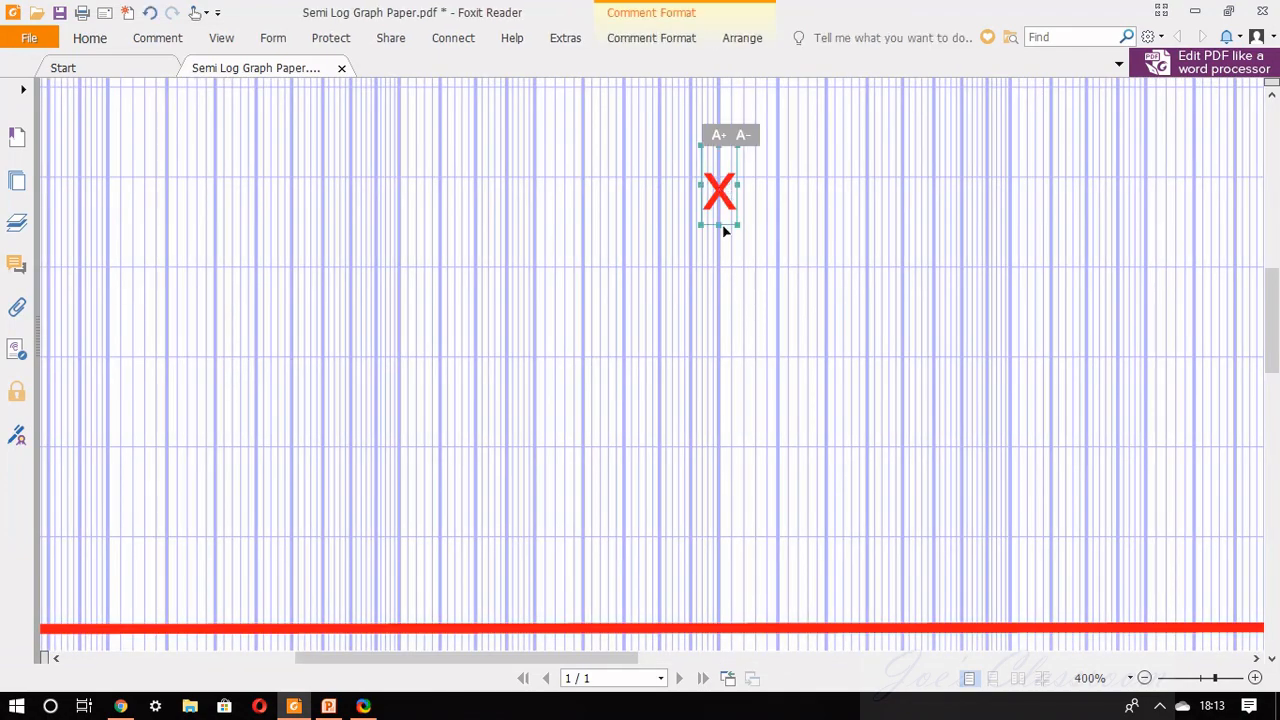
drag(727, 228, 727, 215)
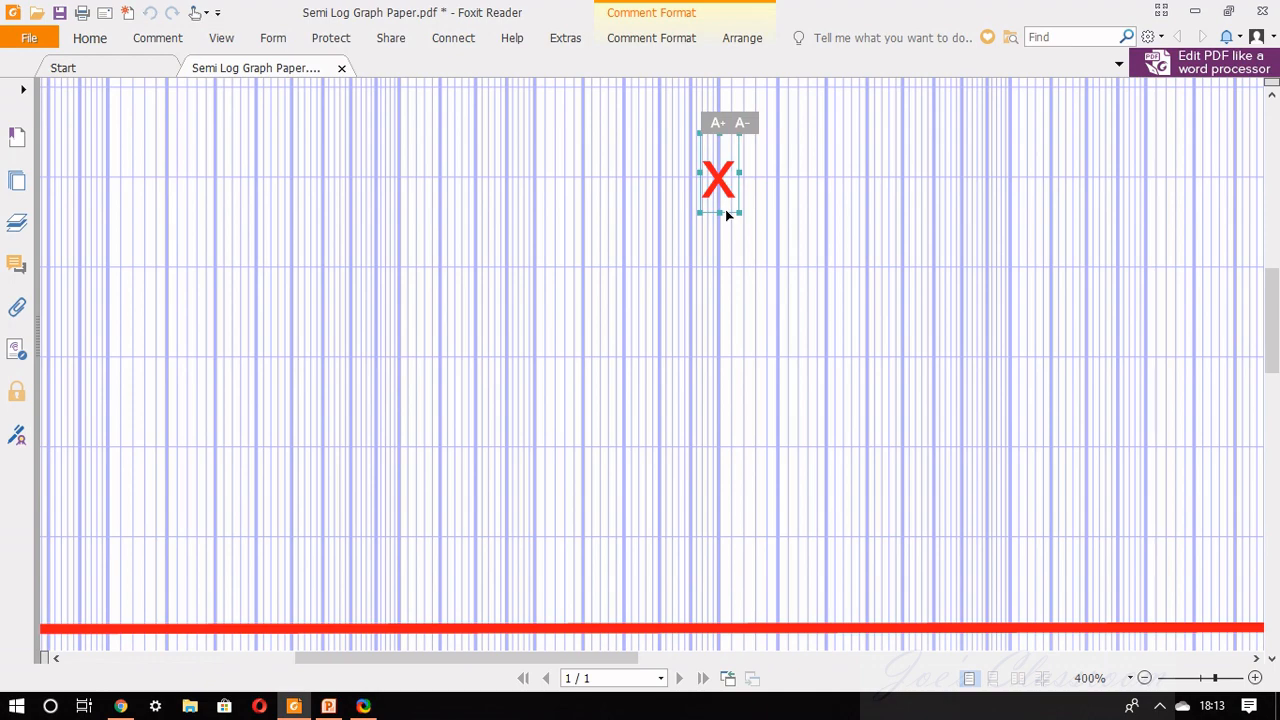
drag(727, 214, 727, 213)
scroll(735, 217, down, 6)
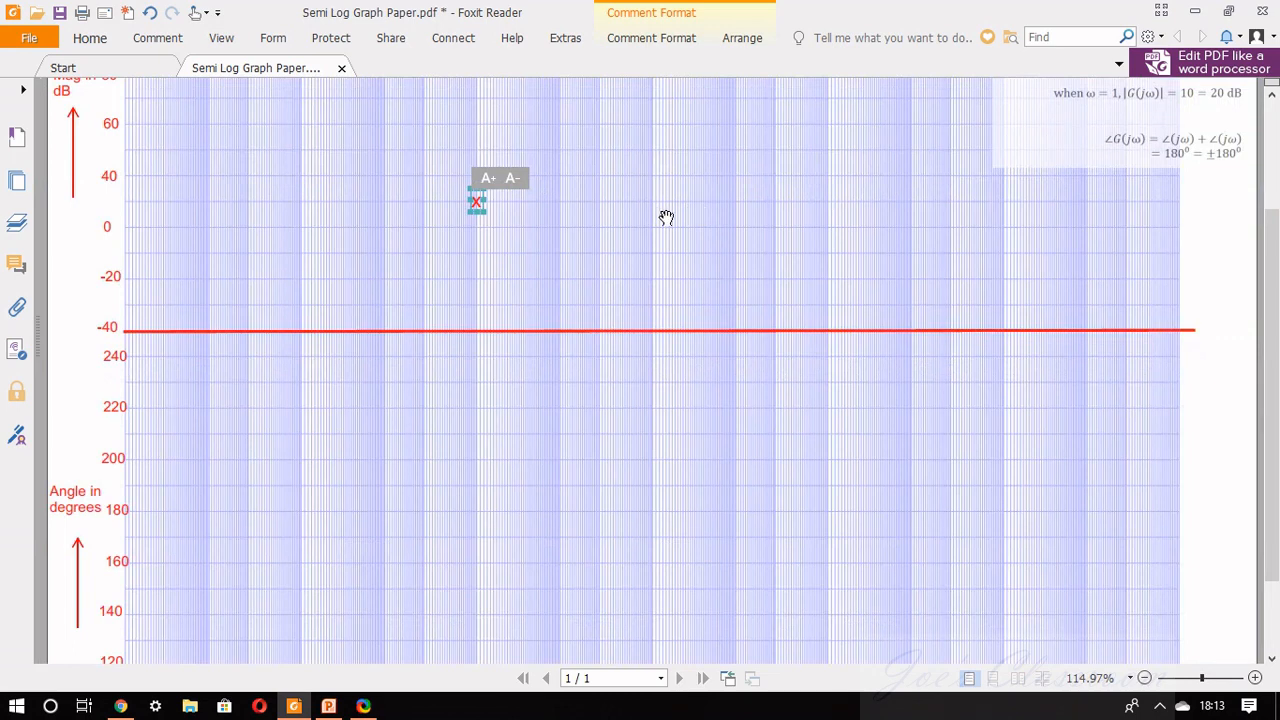
scroll(700, 220, up, 3)
scroll(704, 222, down, 1)
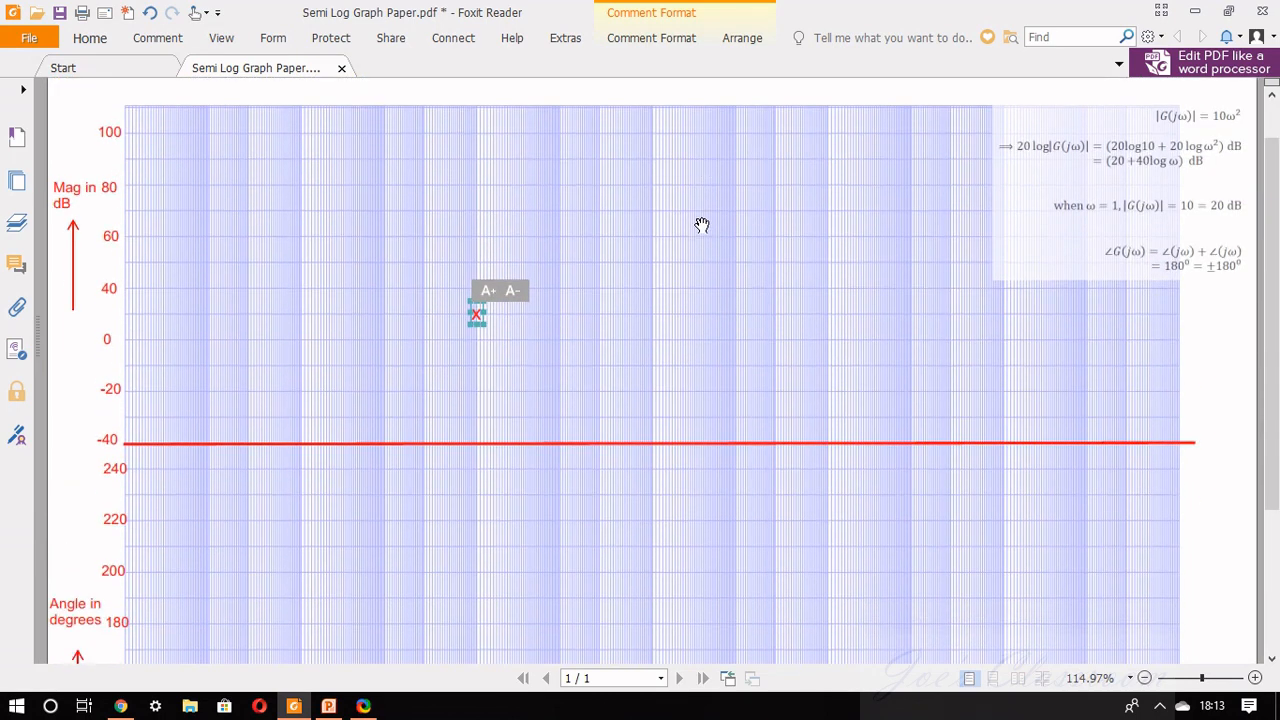
click(704, 222)
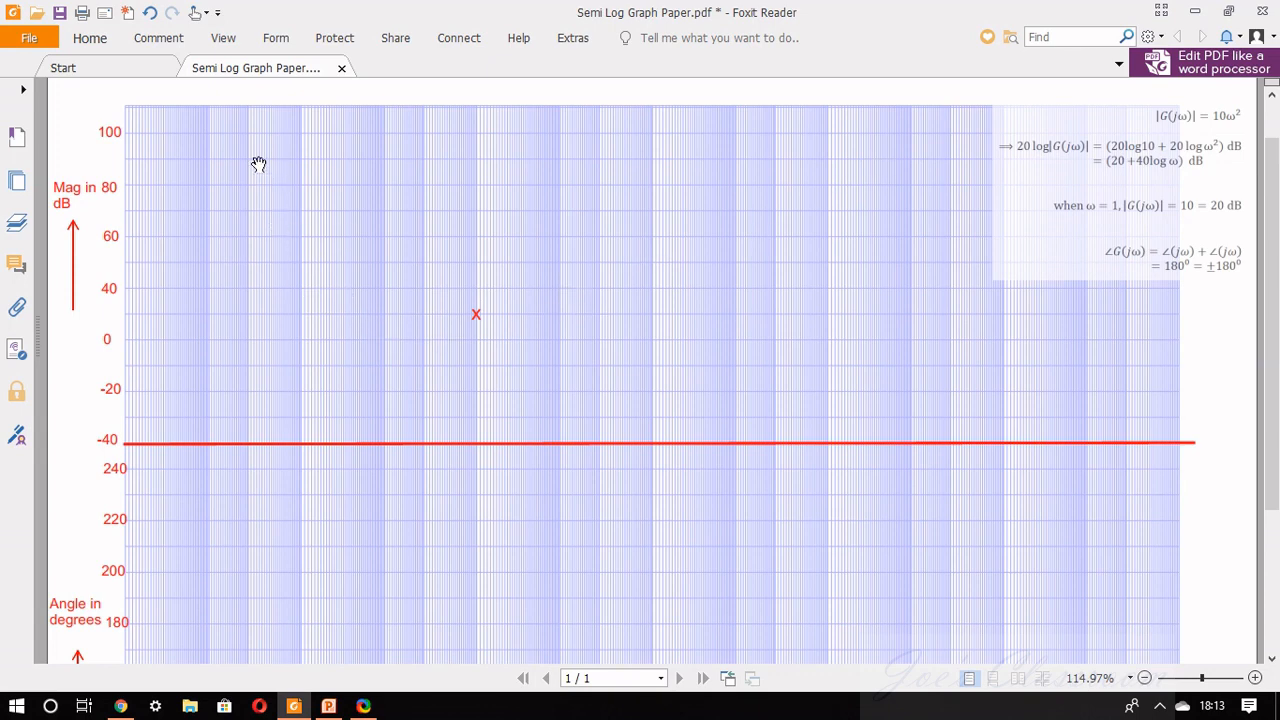
Add a second typewriter x mark near the ω = 10 grid line, midway between the 40 and 60 magnitude labels.
click(138, 40)
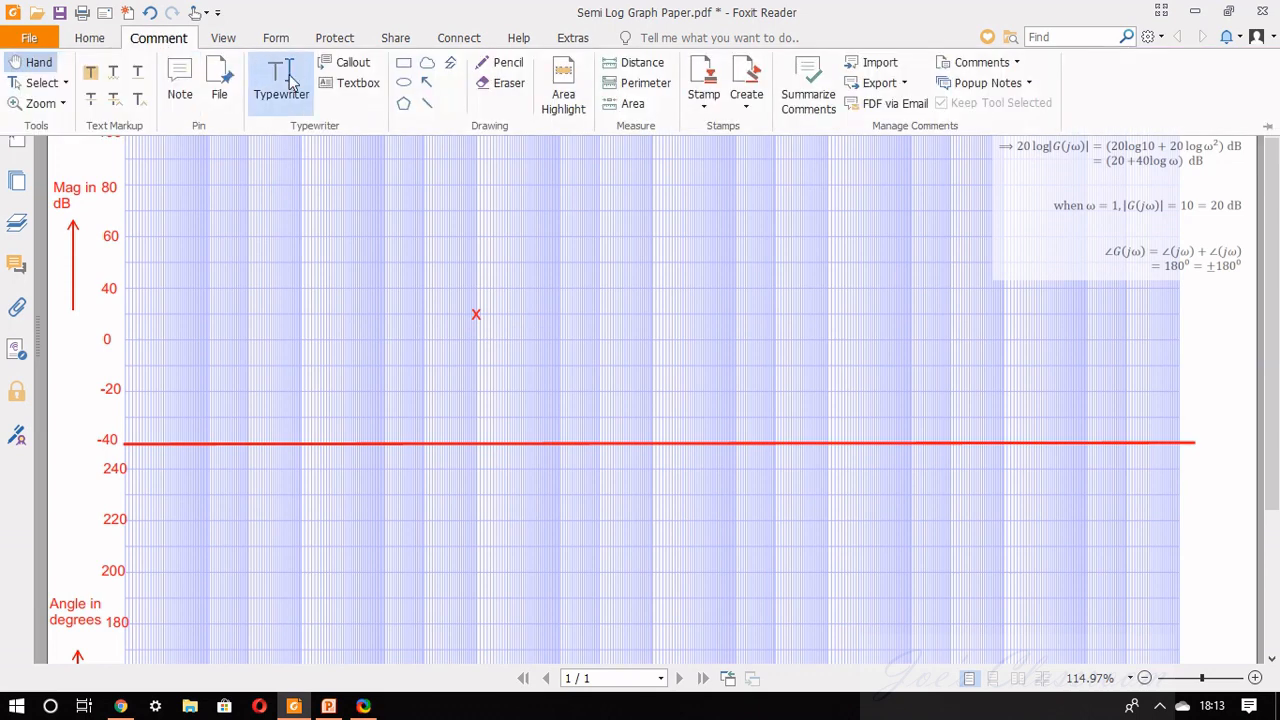
click(288, 80)
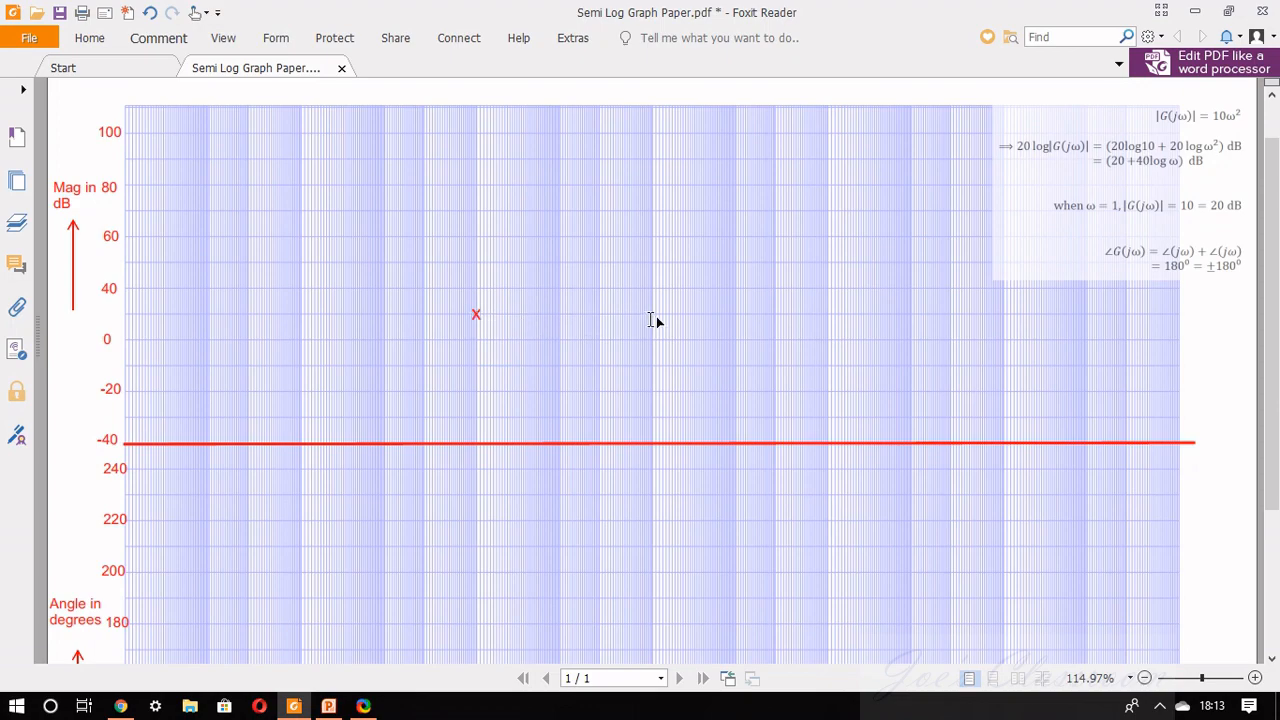
scroll(656, 316, down, 4)
scroll(656, 316, up, 5)
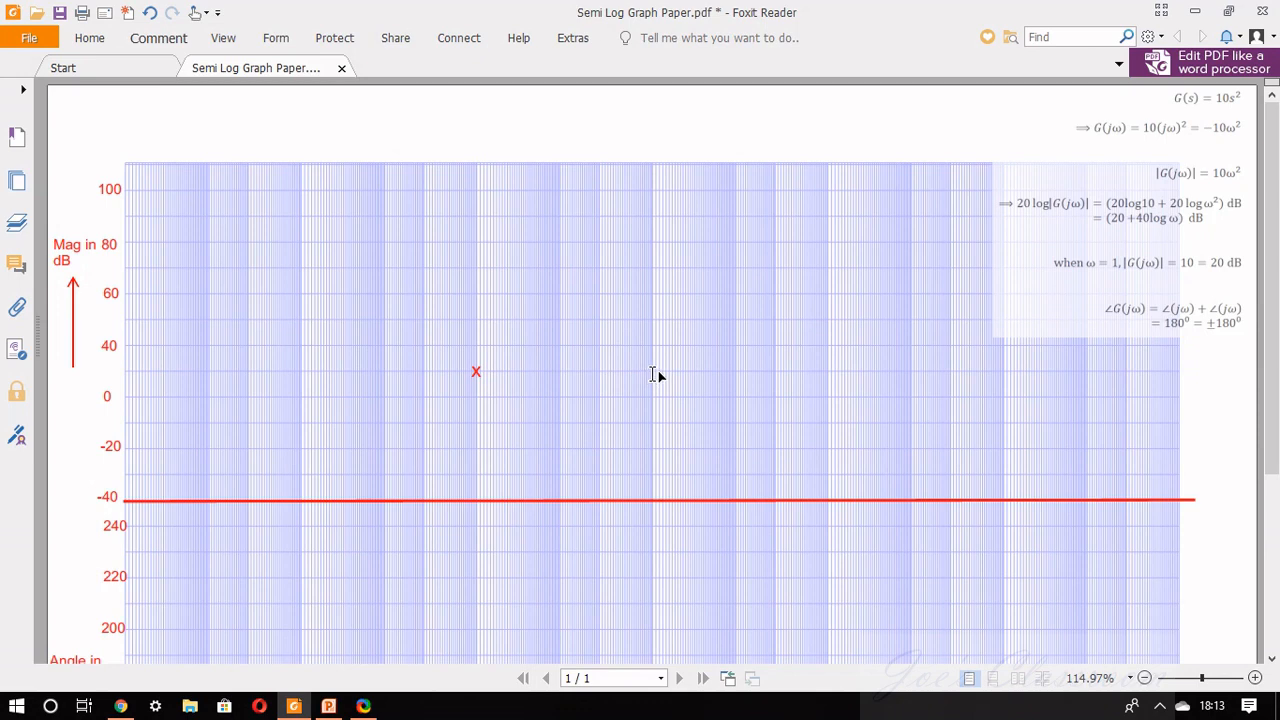
click(647, 318)
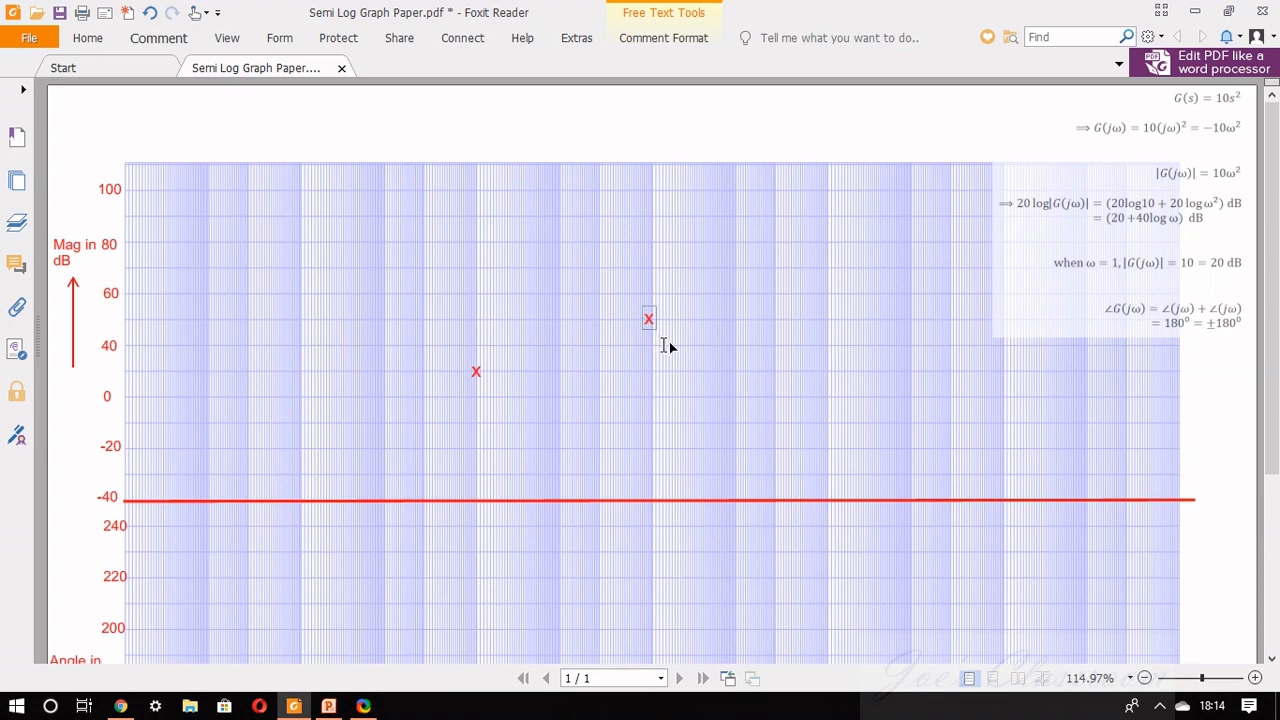
Shift the second x mark sideways until it is centred on the ω = 10 grid line.
scroll(655, 343, up, 6)
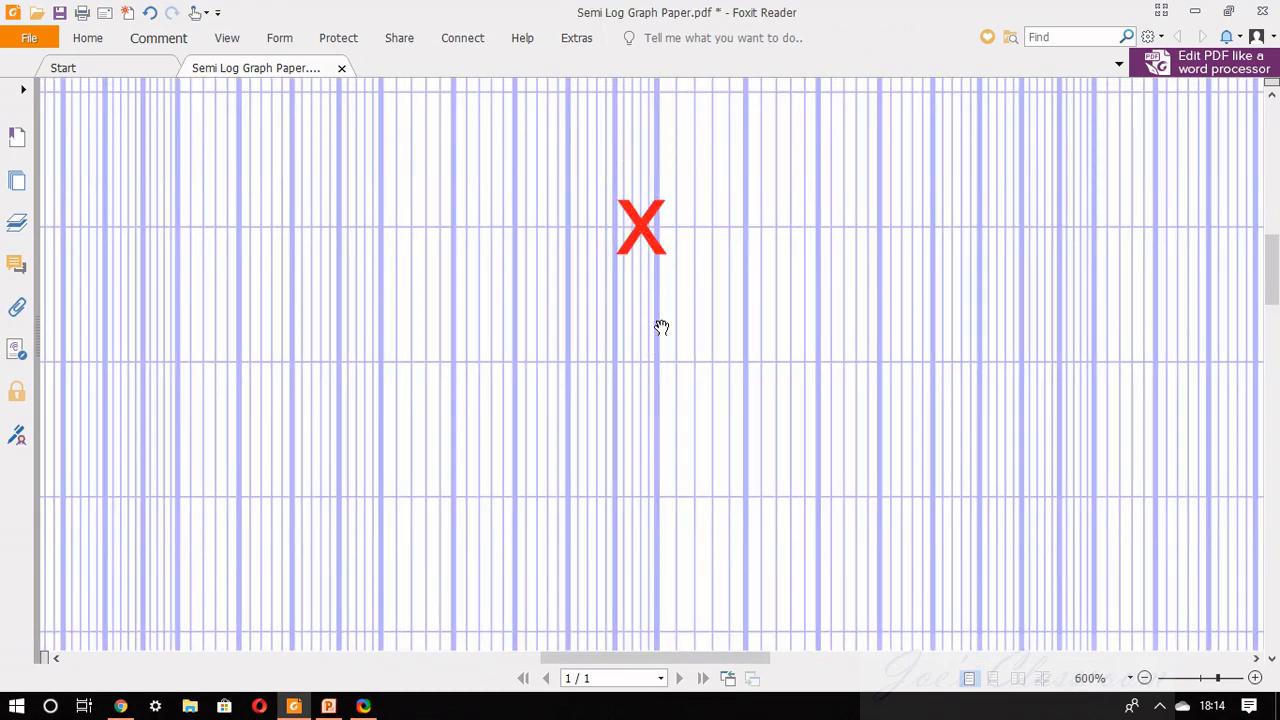
click(652, 270)
drag(655, 281, 669, 283)
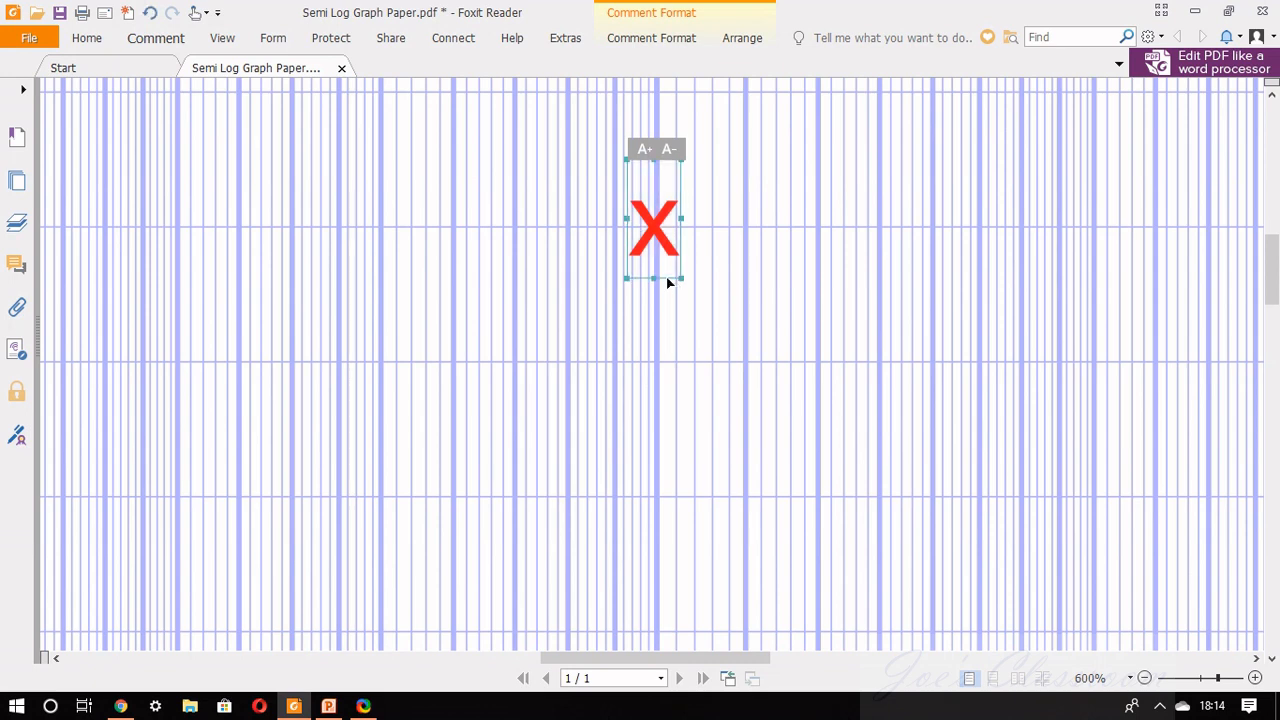
key(Right)
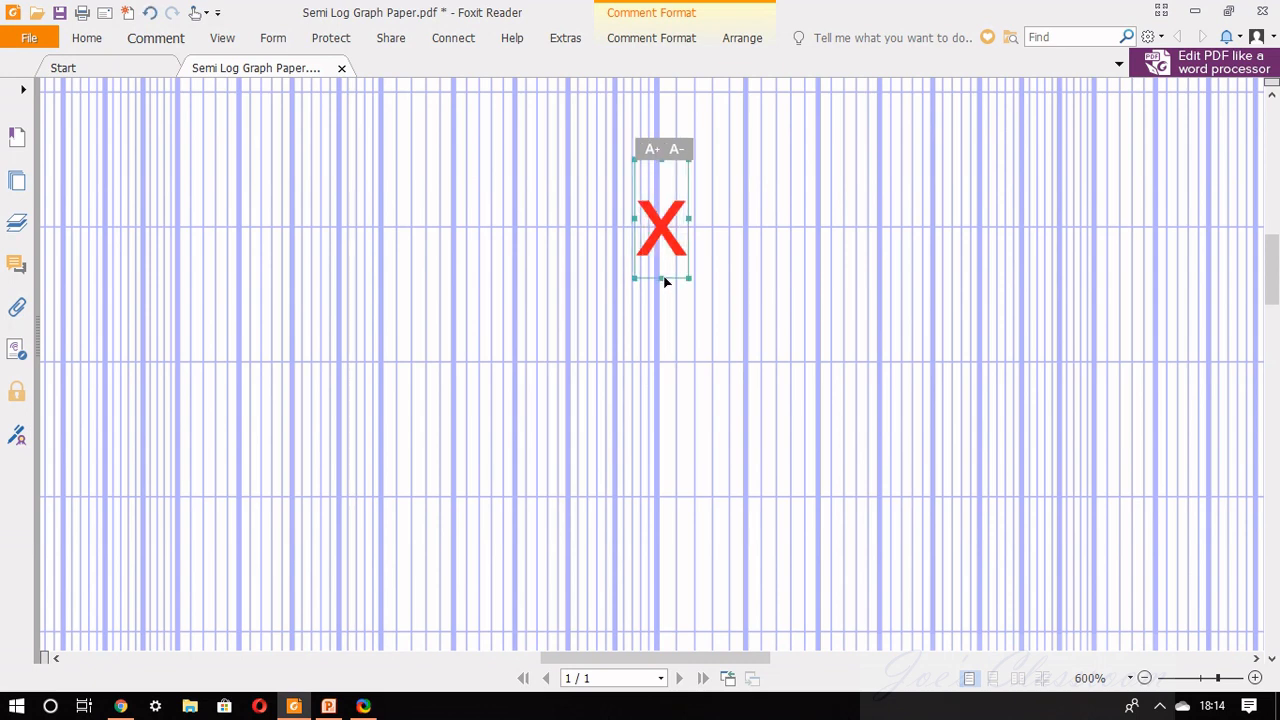
key(Left)
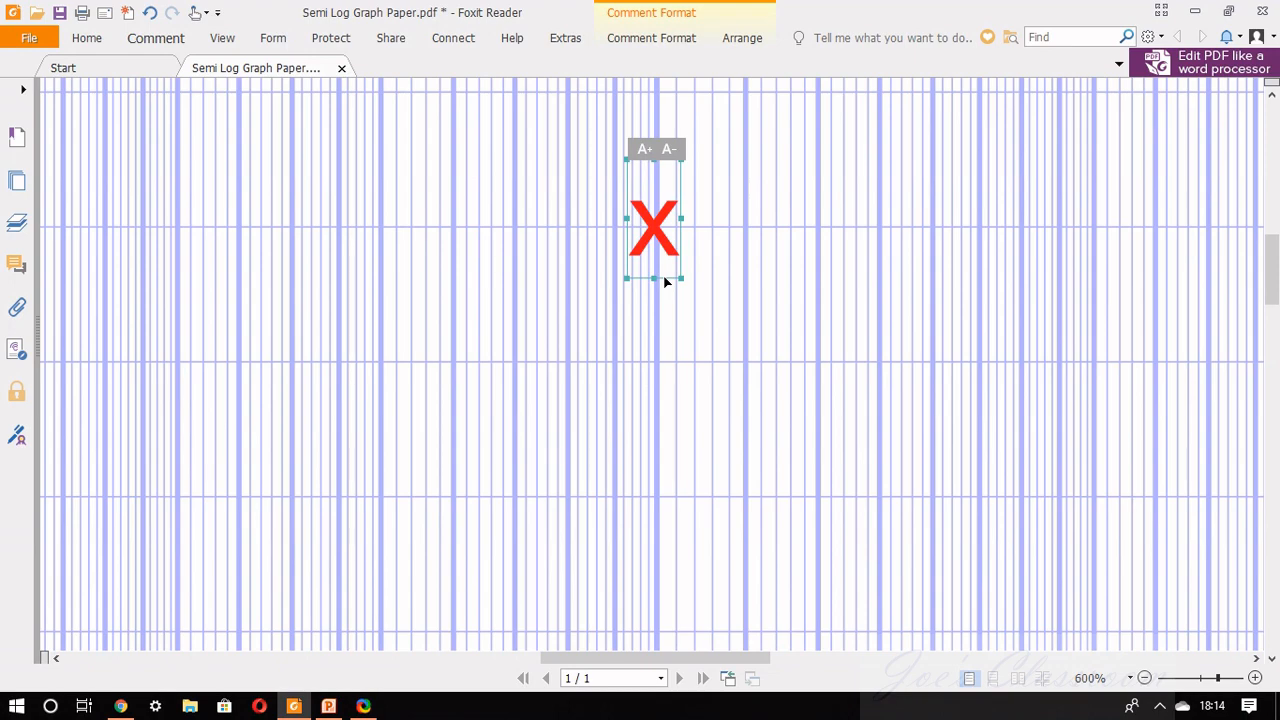
drag(663, 284, 666, 284)
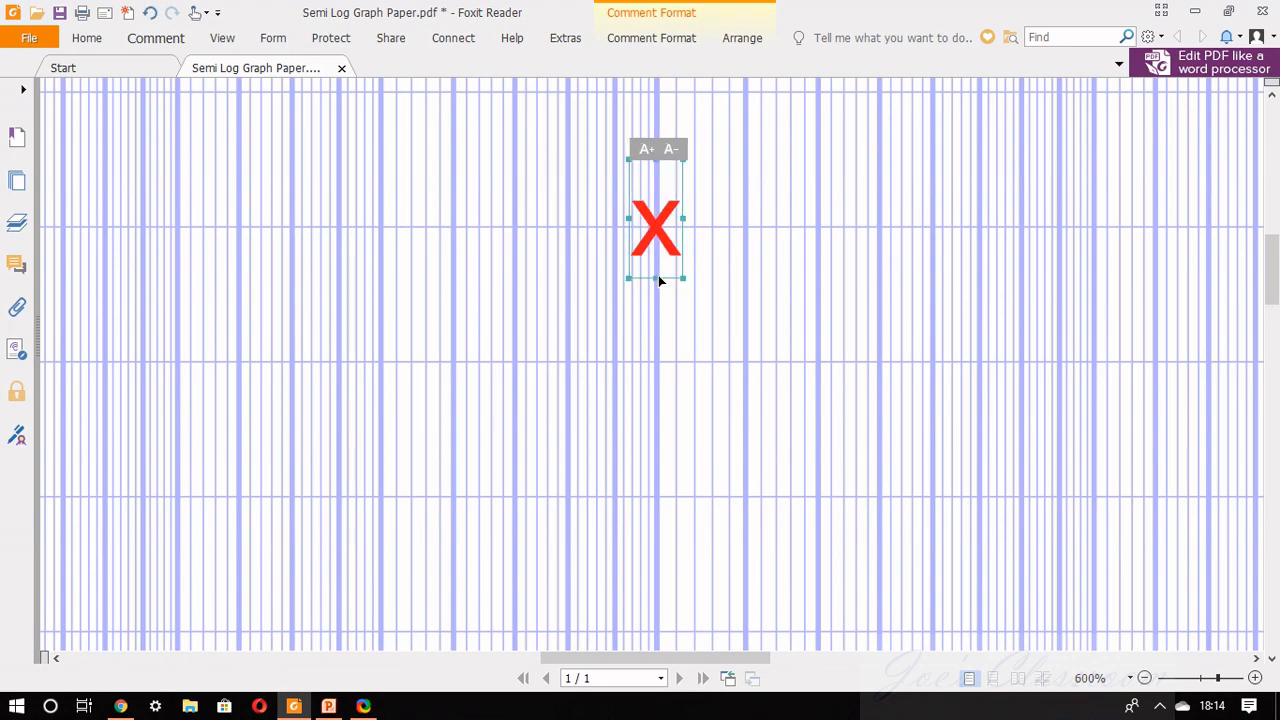
Draw a straight line connecting the x mark at ω = 1 to the x mark at ω = 10.
scroll(658, 276, down, 5)
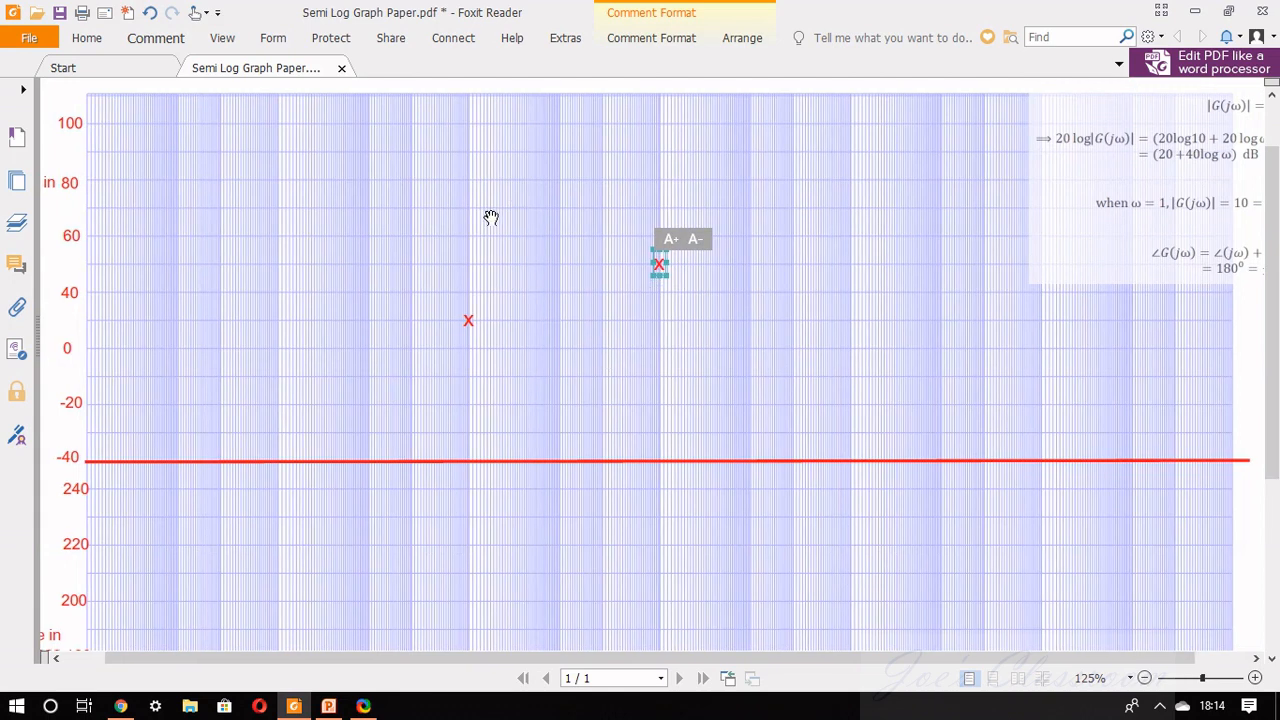
click(168, 40)
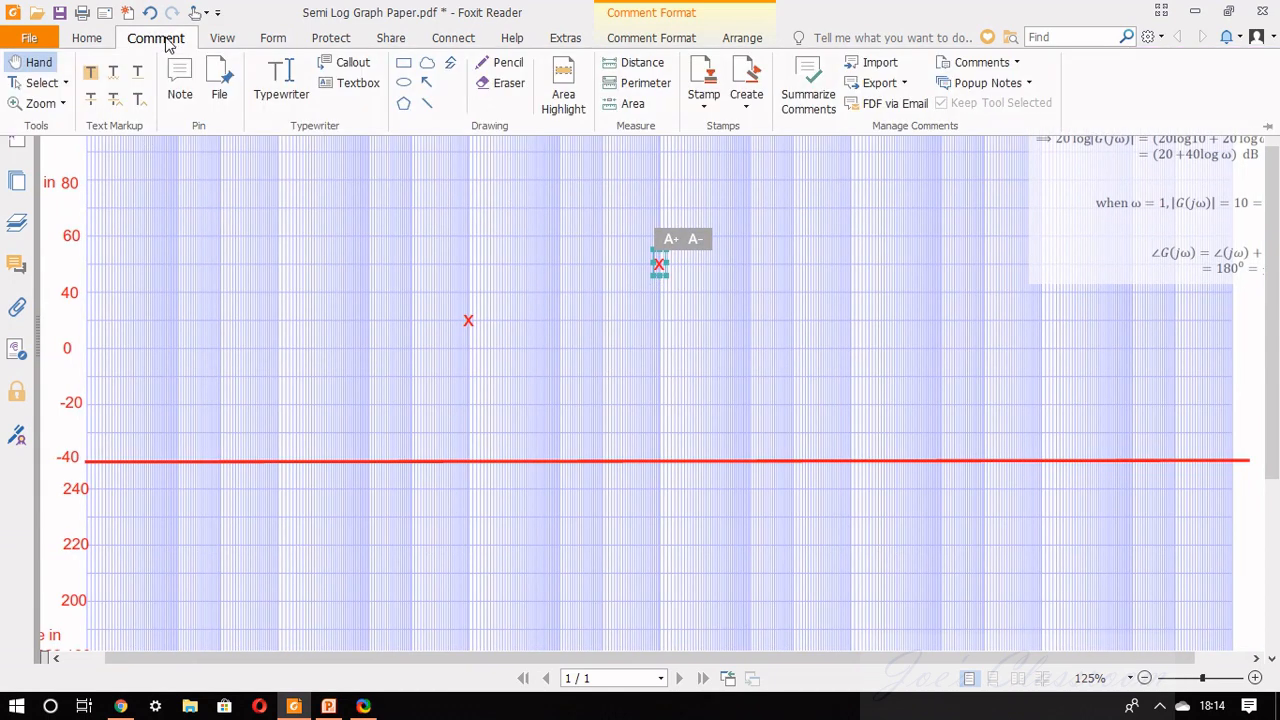
click(427, 103)
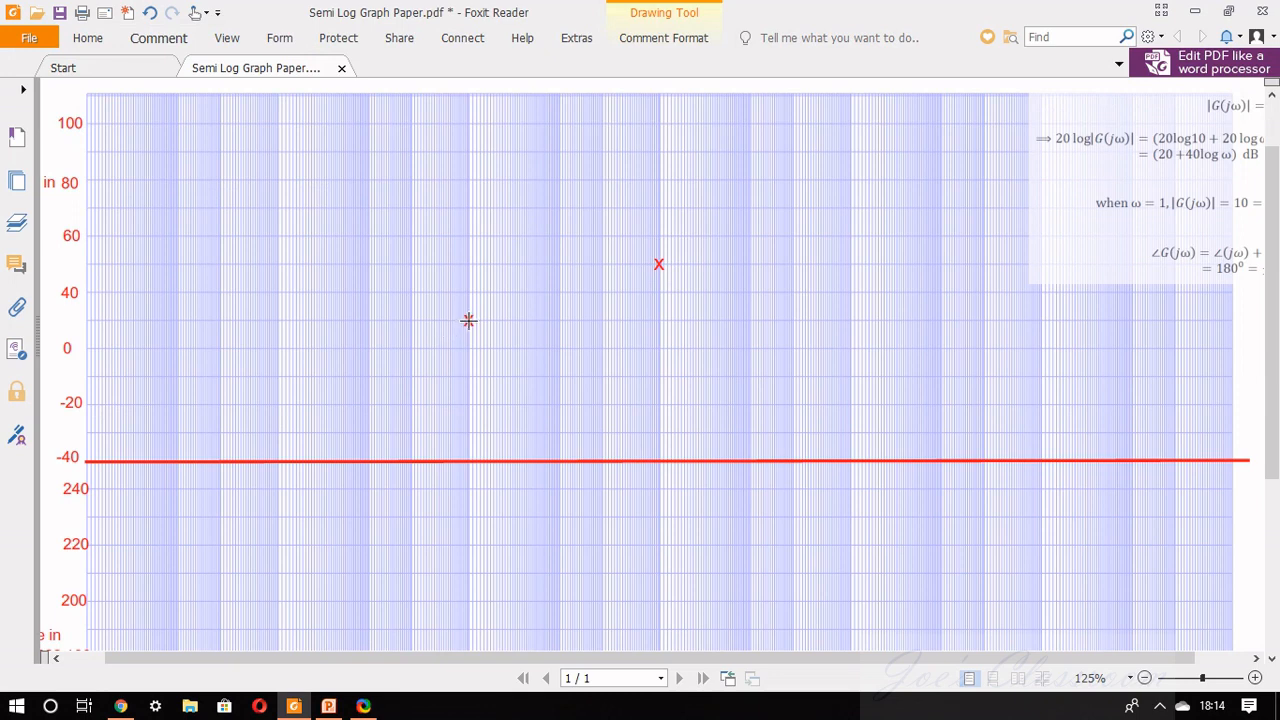
drag(468, 320, 659, 264)
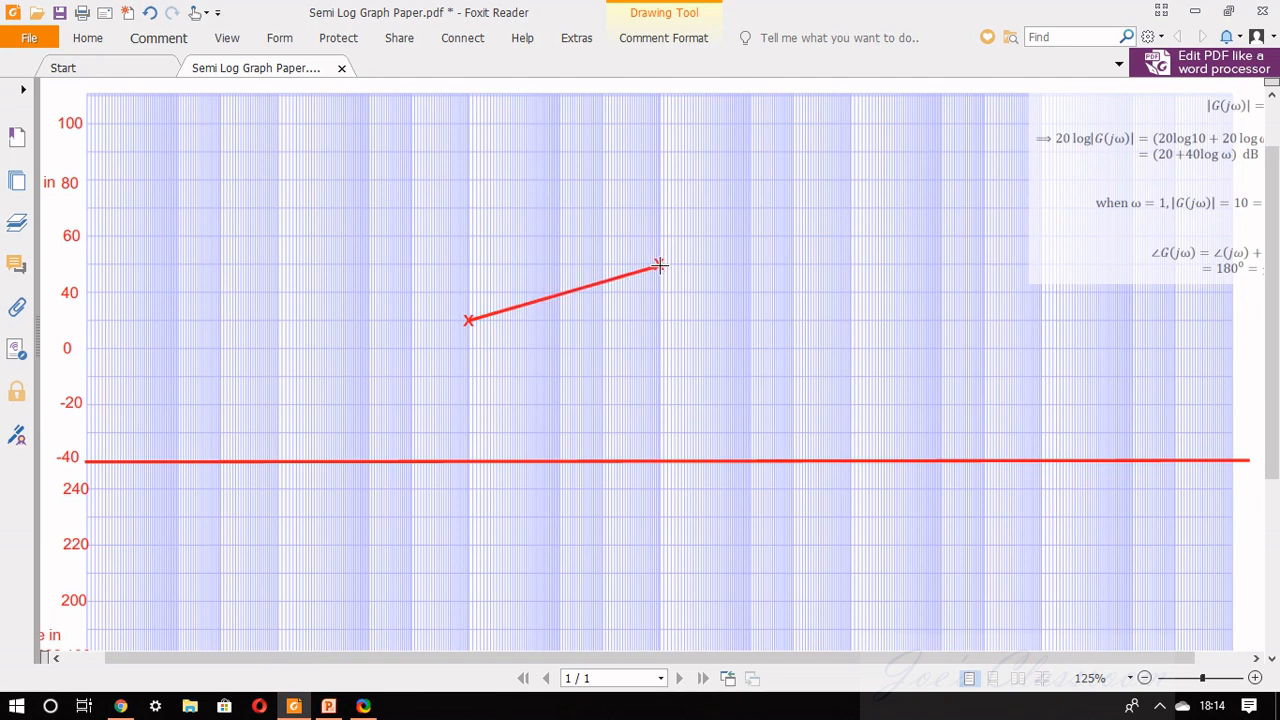
click(659, 264)
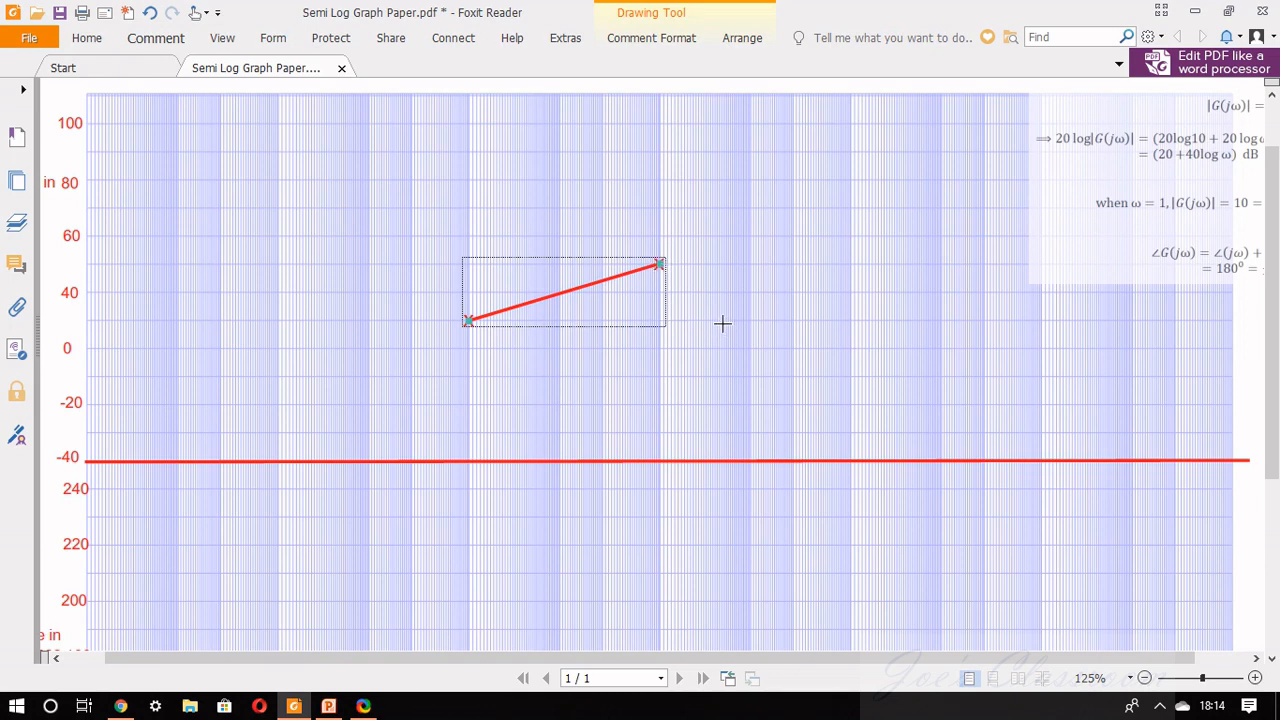
key(Escape)
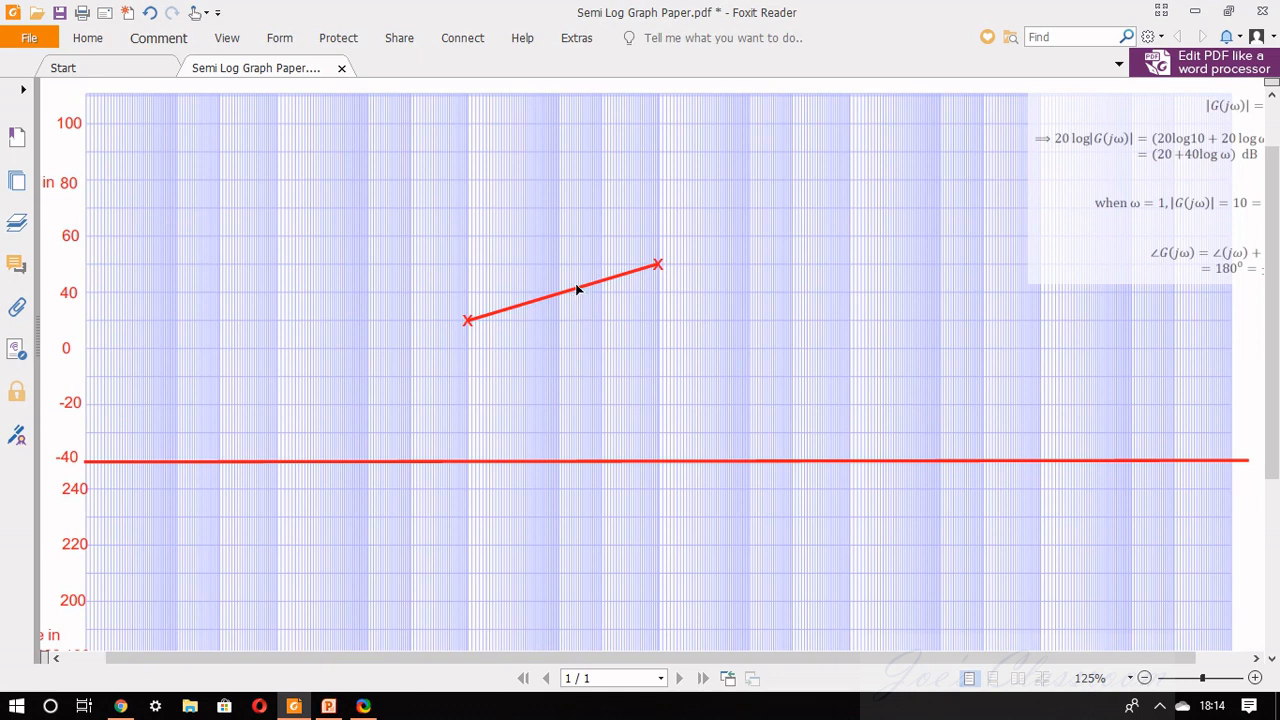
Extend the magnitude line along its slope through both x marks, from about ω = 0.02 below −20 dB up to about 100 dB beyond ω = 1000.
click(580, 288)
drag(467, 321, 150, 415)
double_click(661, 266)
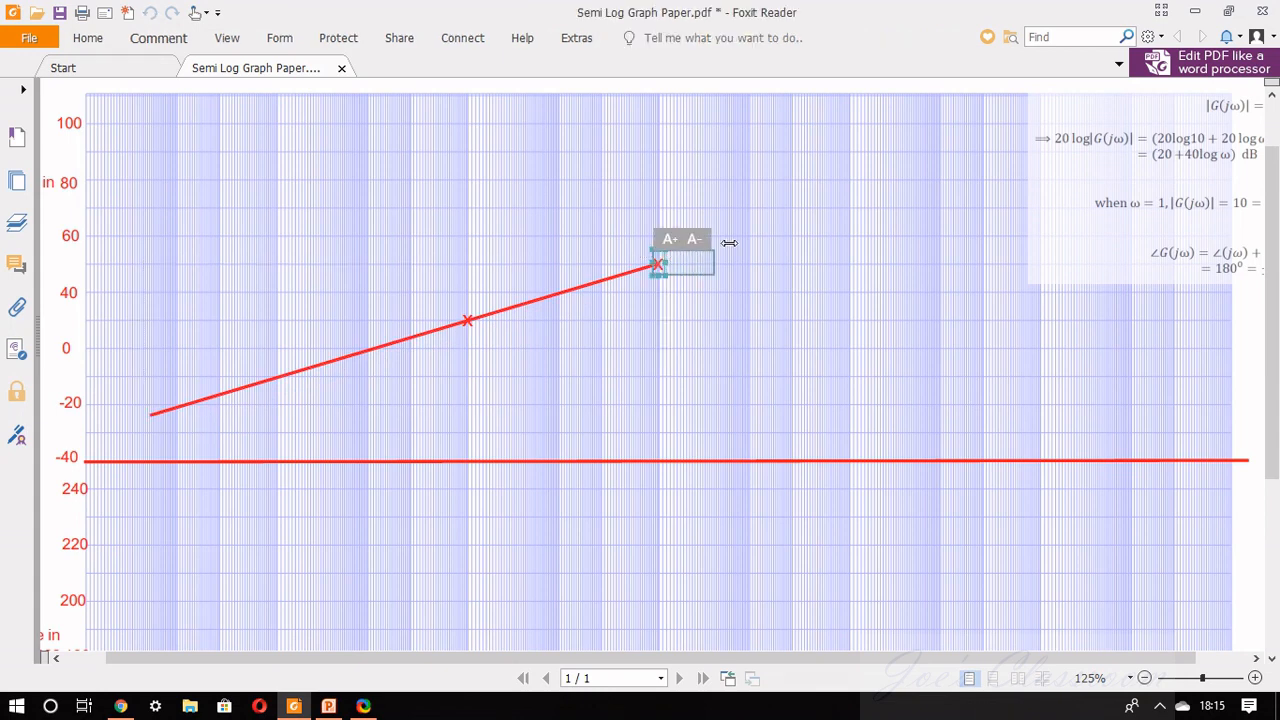
drag(729, 243, 848, 248)
click(534, 304)
drag(659, 265, 1124, 127)
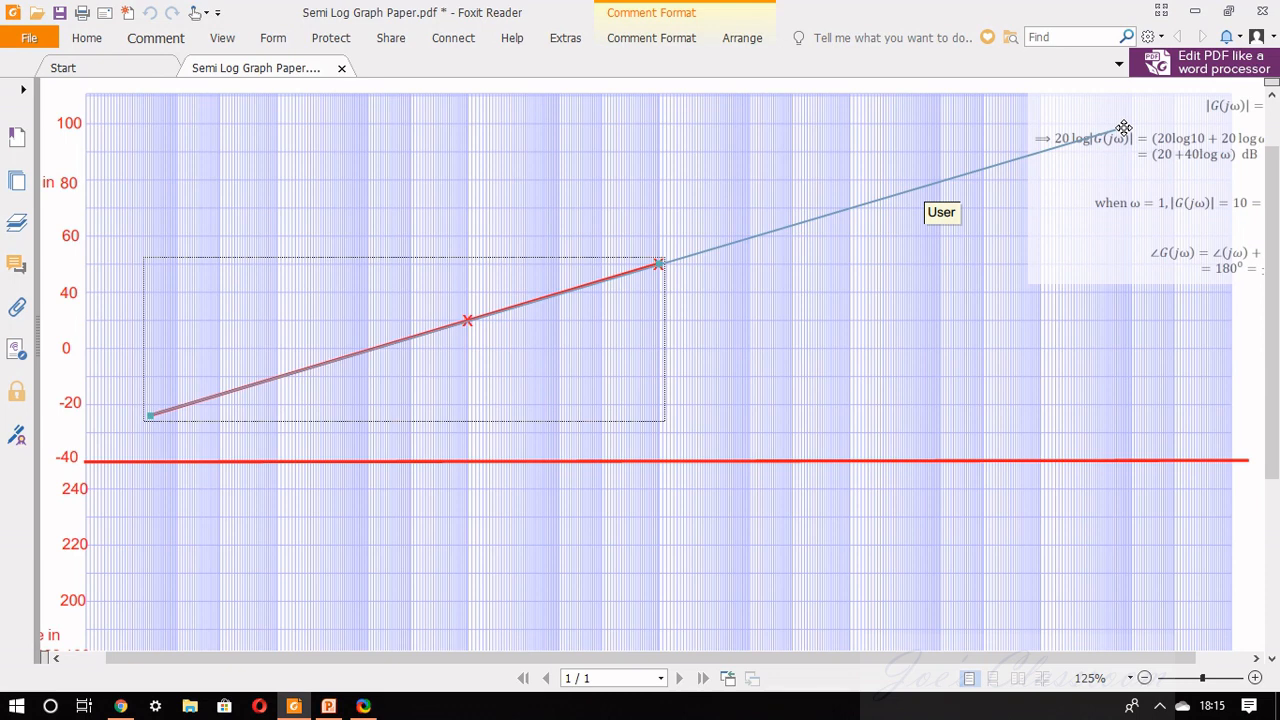
drag(1124, 127, 1124, 127)
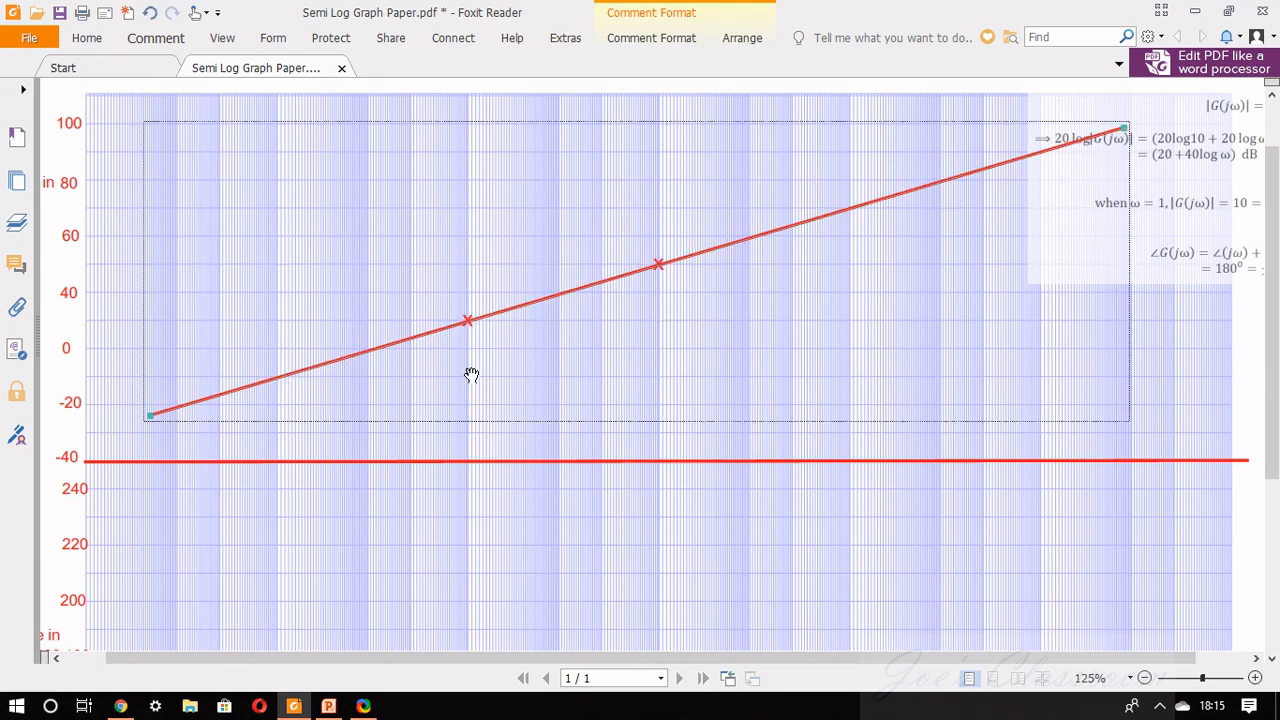
drag(151, 416, 143, 416)
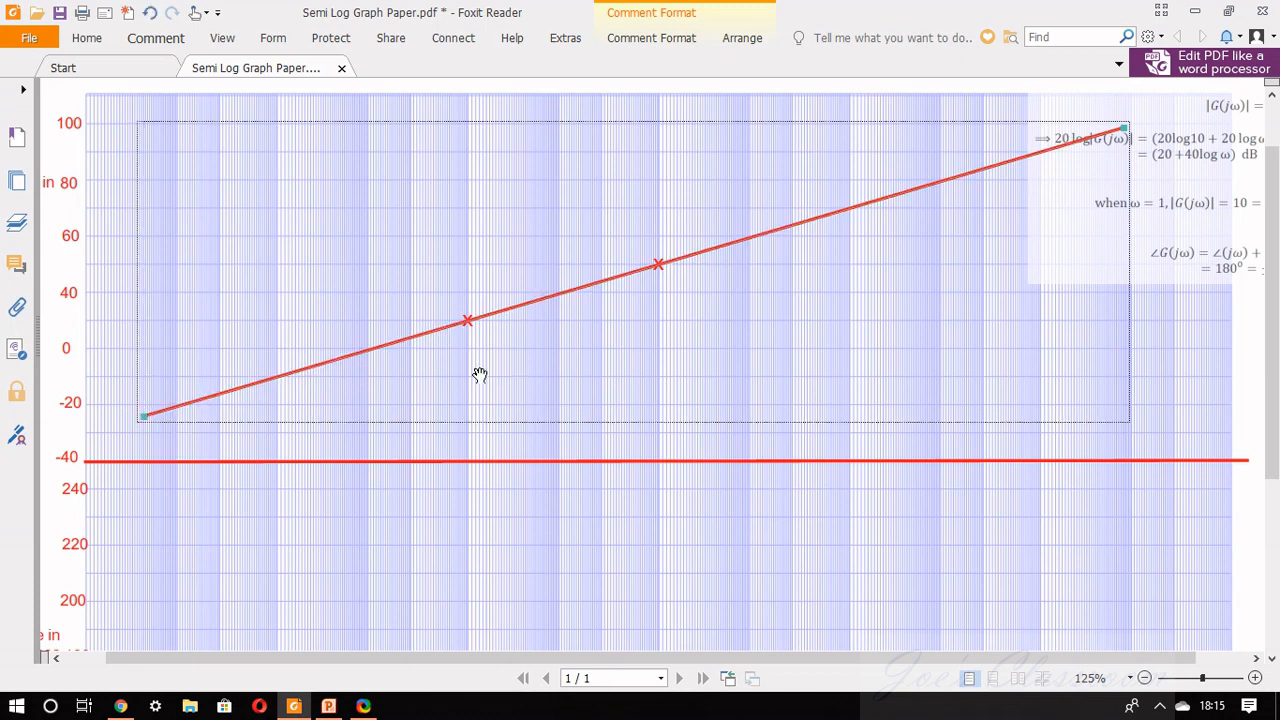
click(1190, 373)
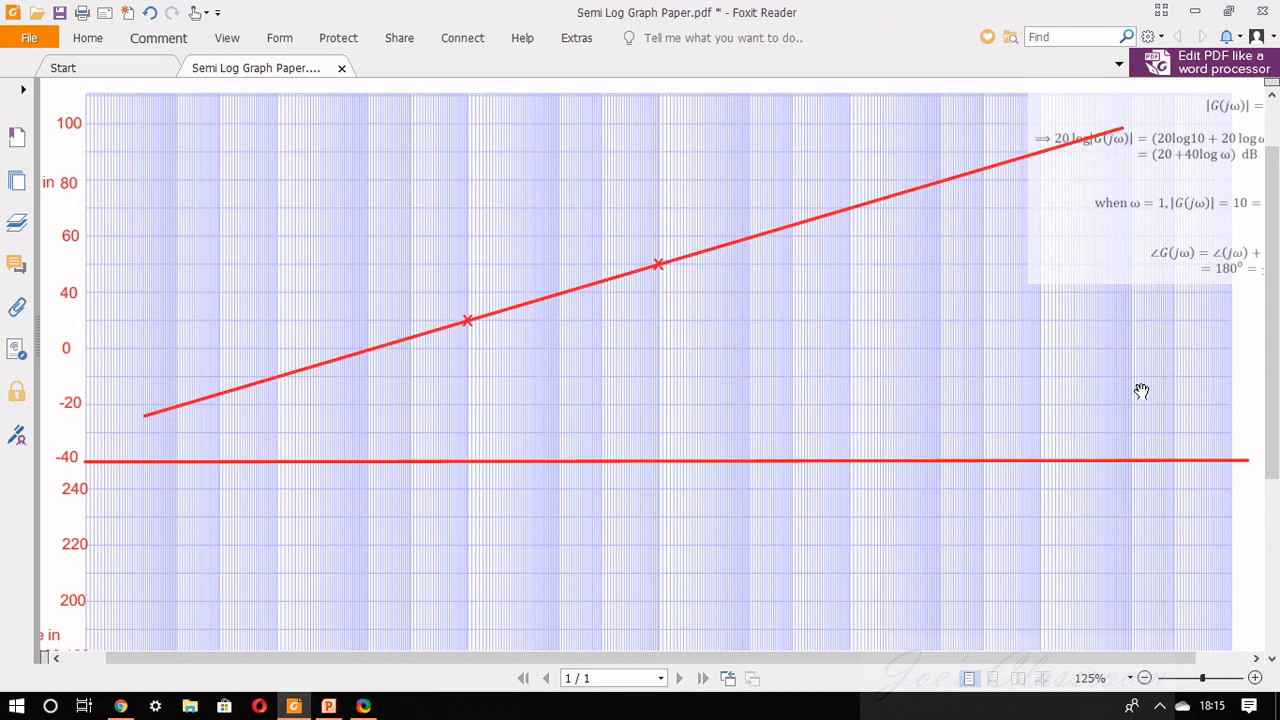
Draw a horizontal straight line at the 180 degree level of the angle scale, across most of the graph's width.
scroll(779, 439, down, 2)
scroll(637, 369, up, 4)
scroll(617, 309, down, 3)
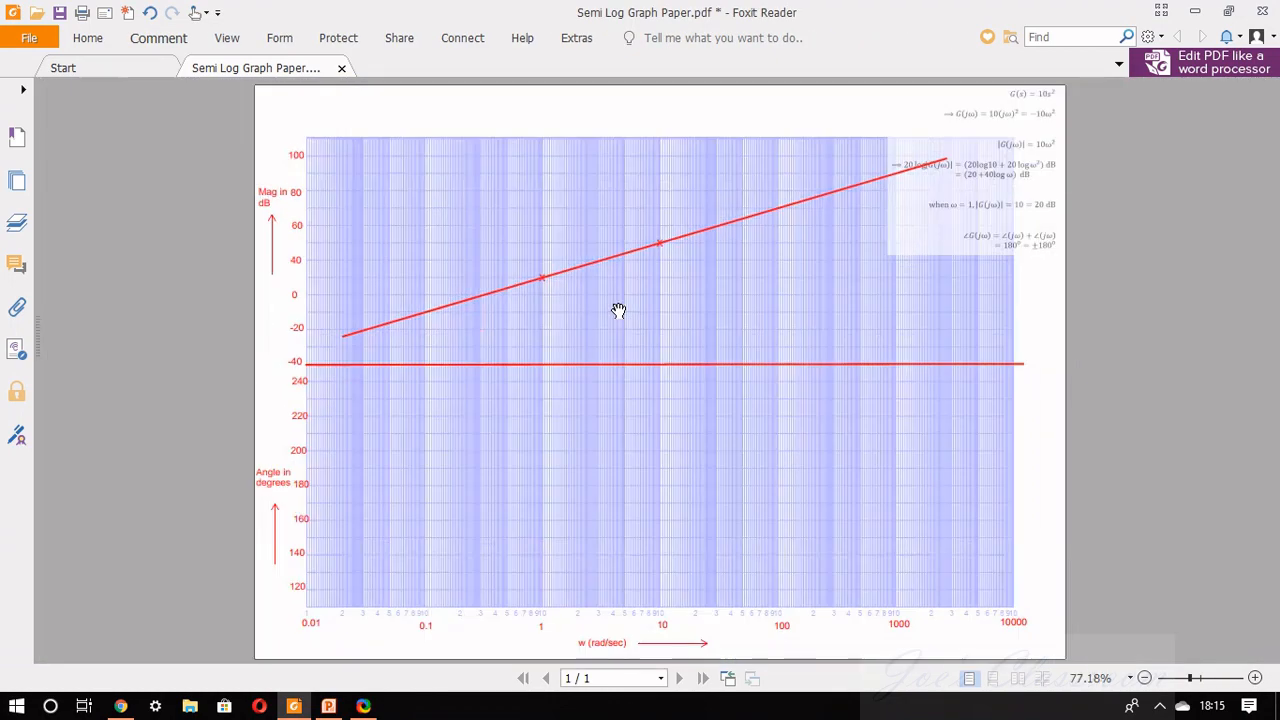
scroll(618, 310, up, 3)
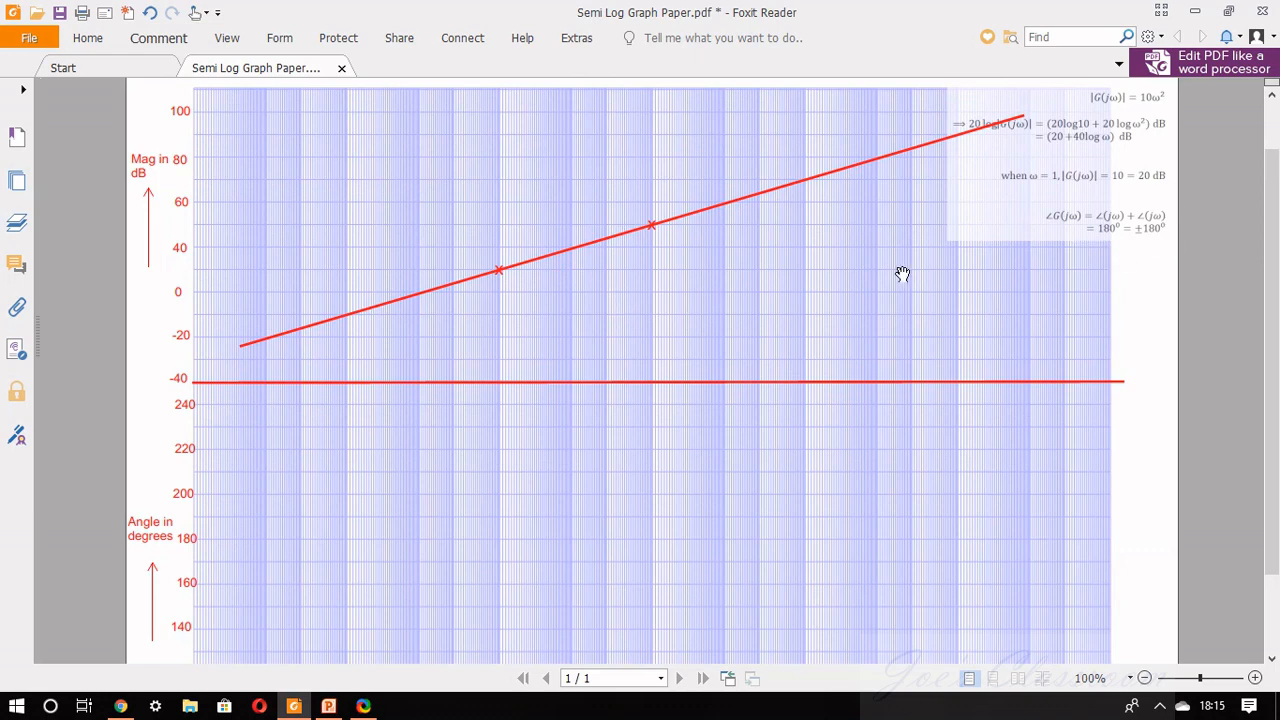
scroll(660, 310, down, 1)
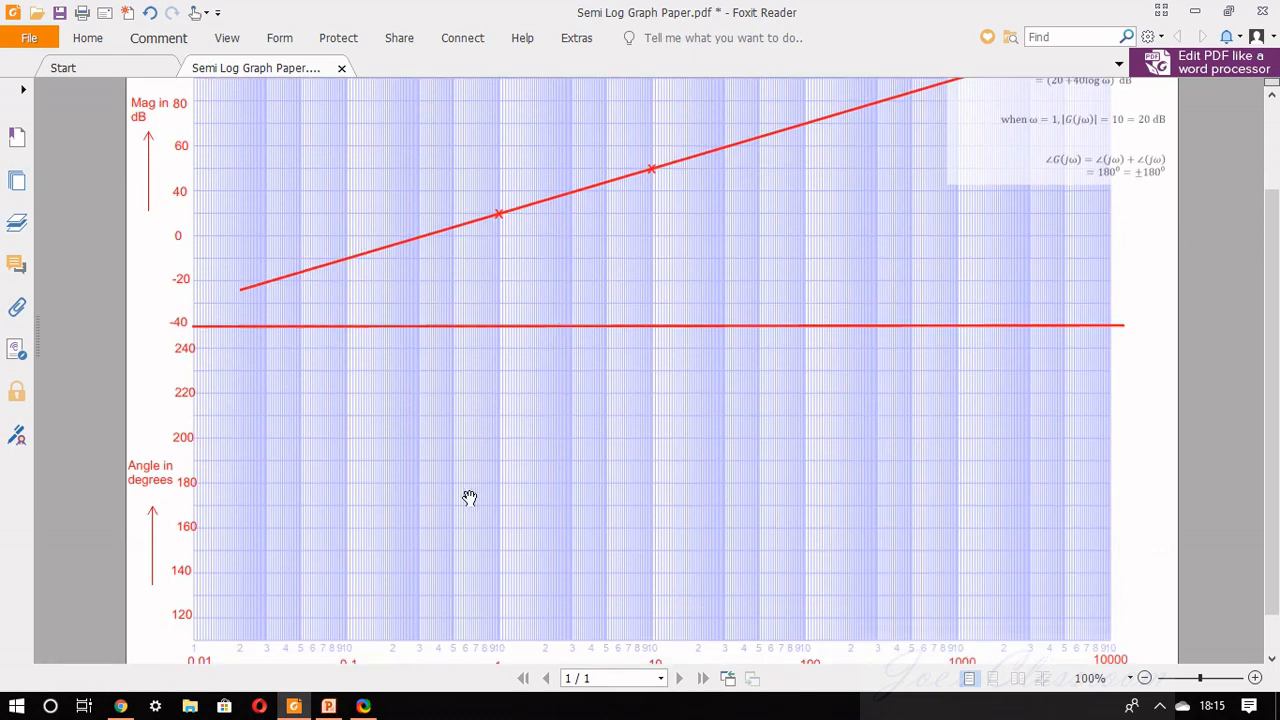
click(150, 38)
click(425, 106)
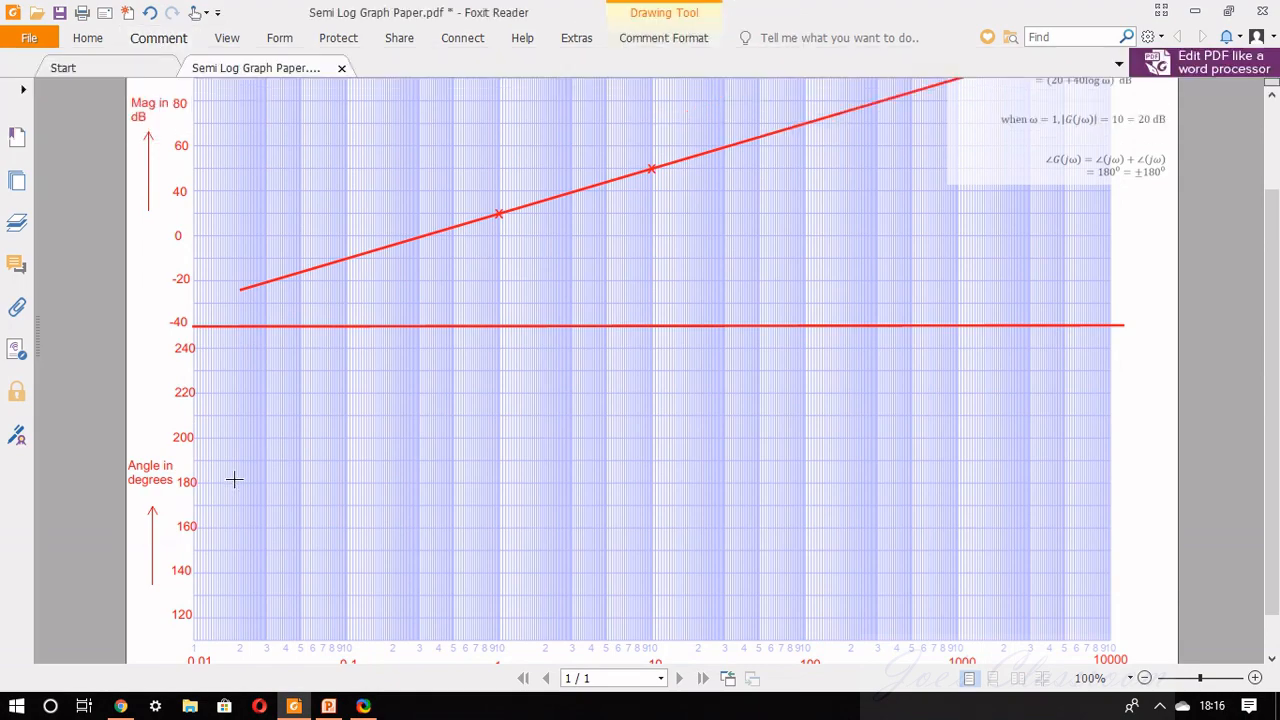
ctrl+scroll(234, 480, up, 2)
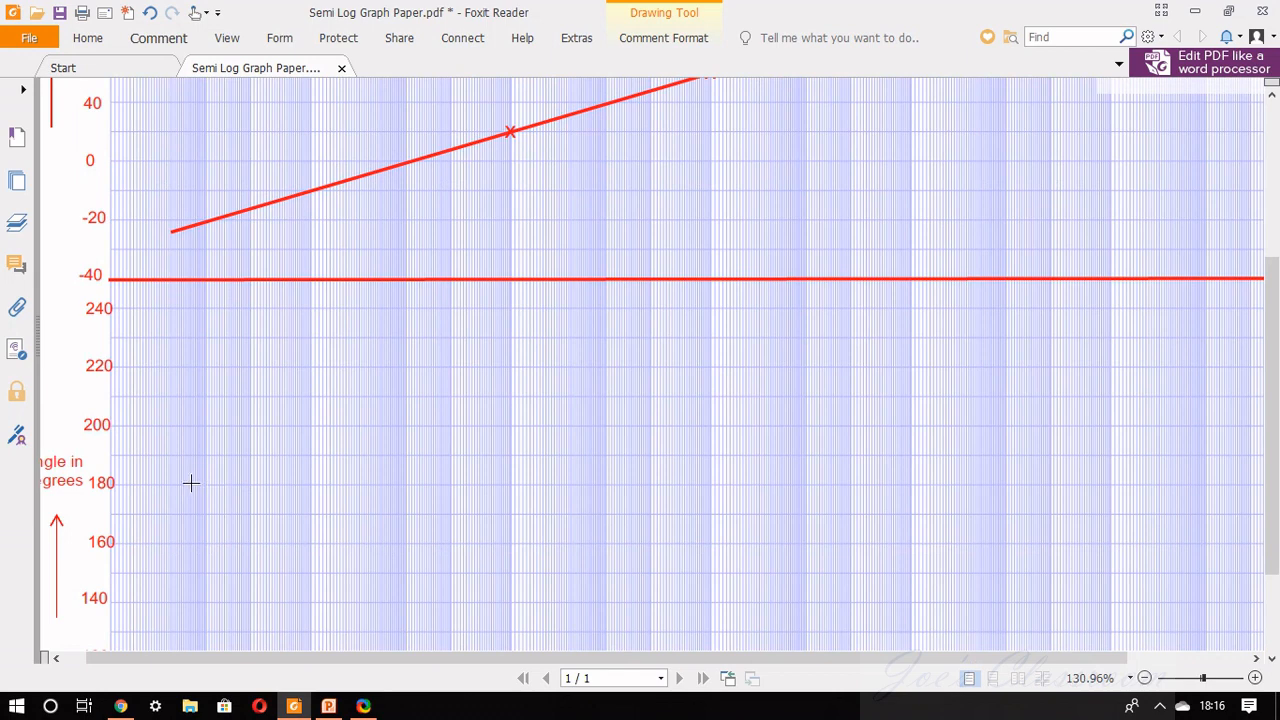
mouse_move(150, 484)
mouse_down()
mouse_move(1200, 498)
mouse_move(1240, 484)
mouse_up()
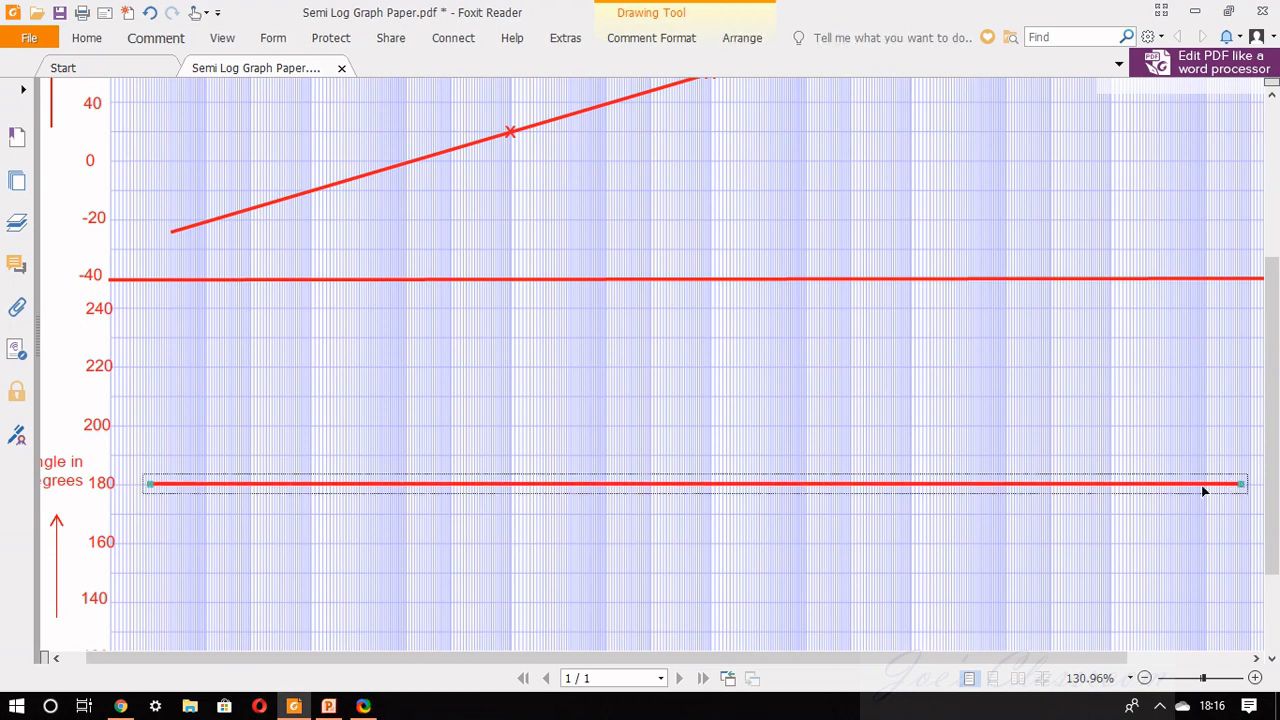
scroll(780, 516, down, 1)
key(Escape)
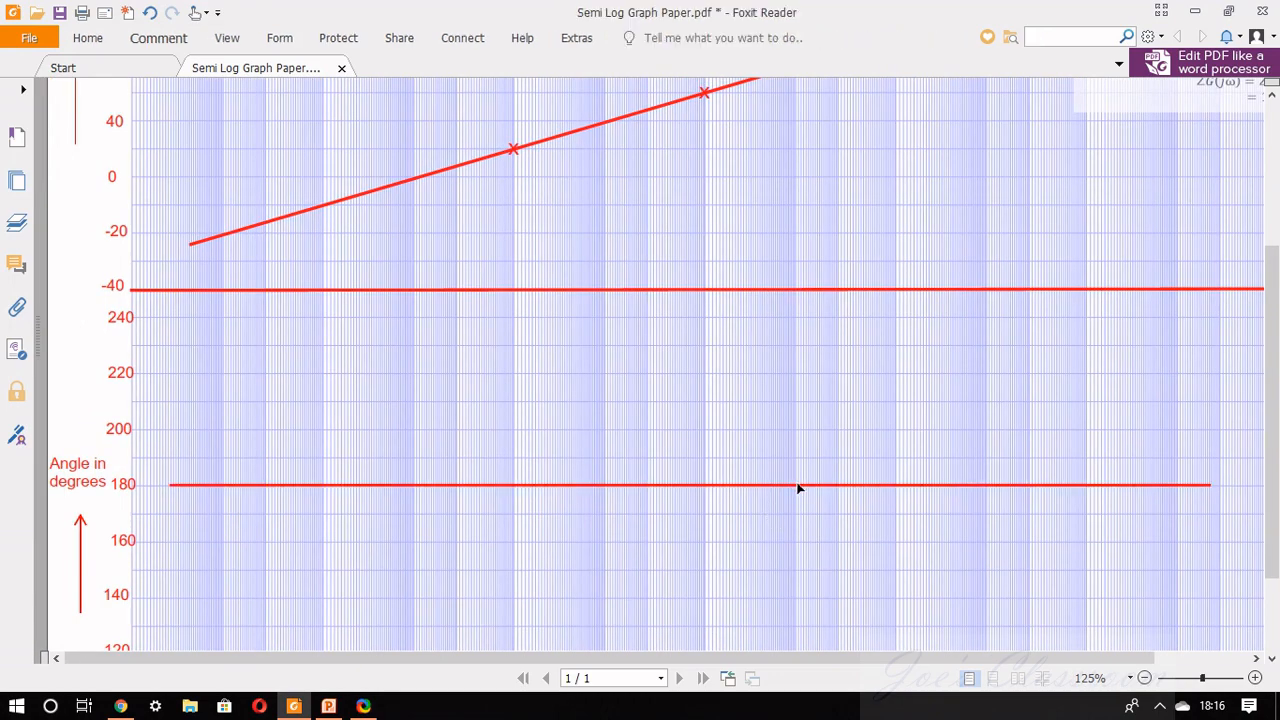
Extend the high-frequency end of the 180 degree phase line horizontally to just short of ω = 10000.
click(797, 486)
scroll(783, 523, down, 1)
scroll(737, 489, down, 1)
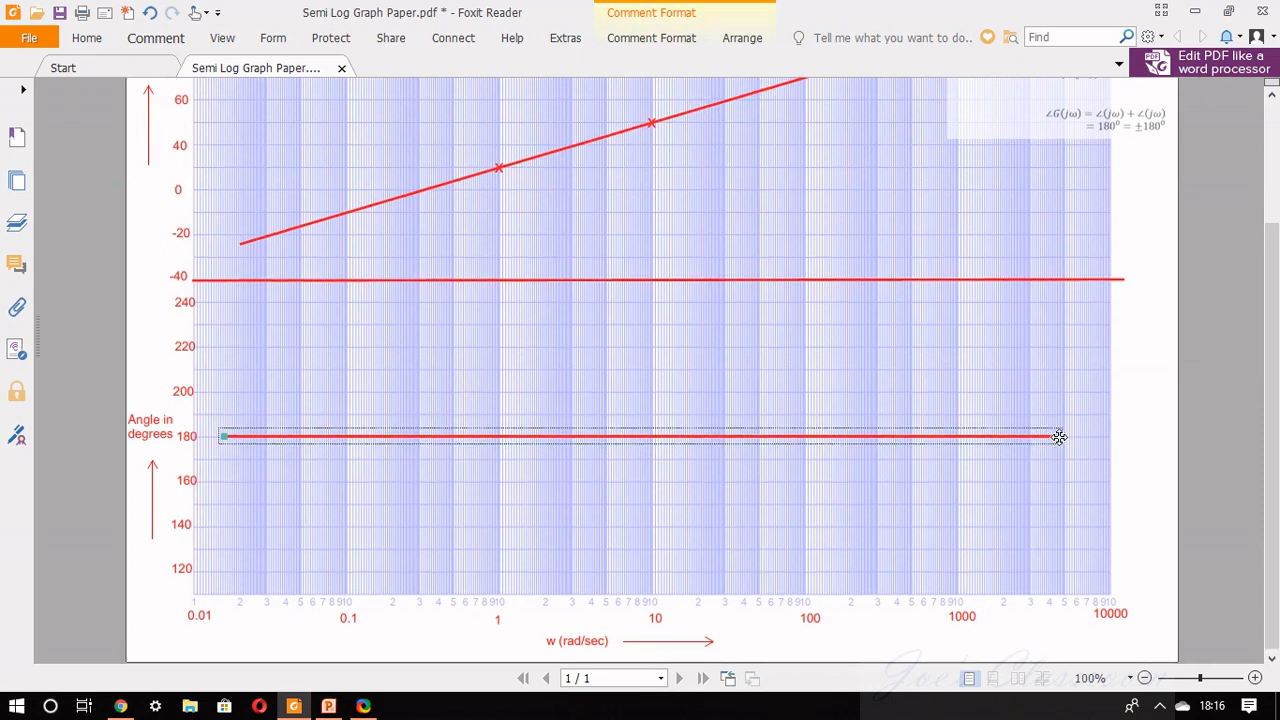
drag(1060, 434, 1103, 436)
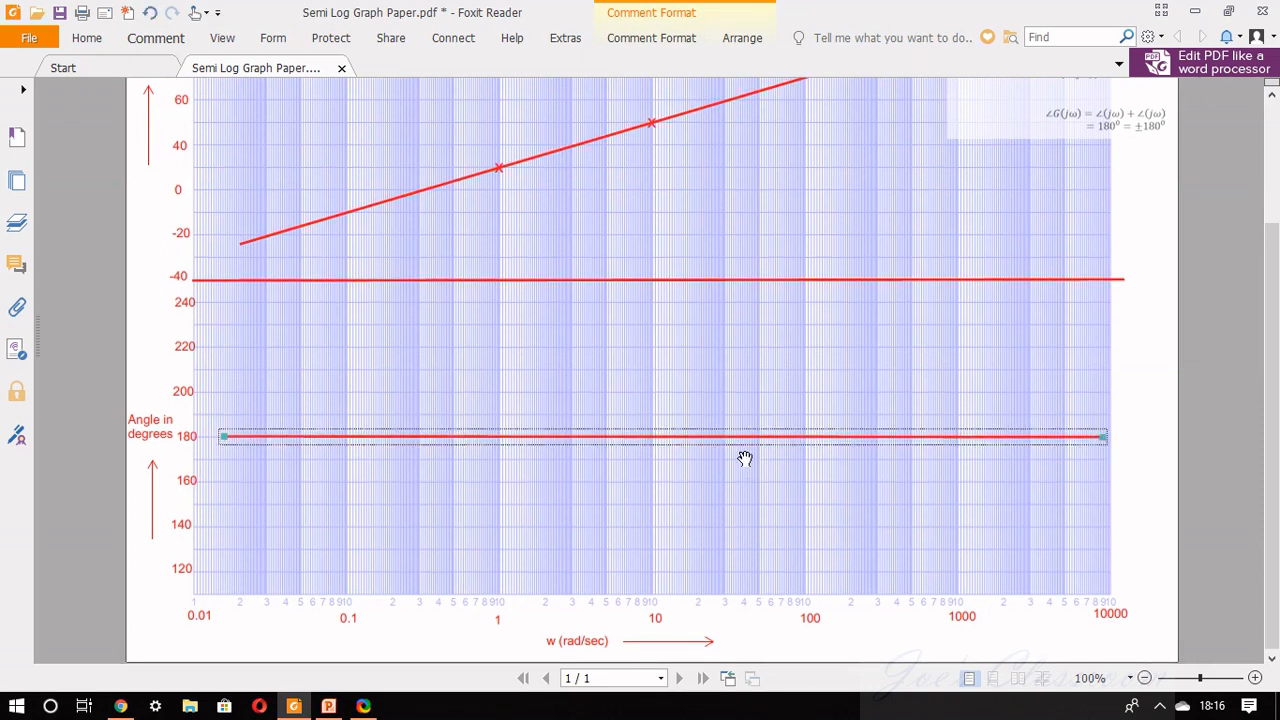
Delete the horizontal divider line between the magnitude and angle scales.
click(689, 279)
key(Delete)
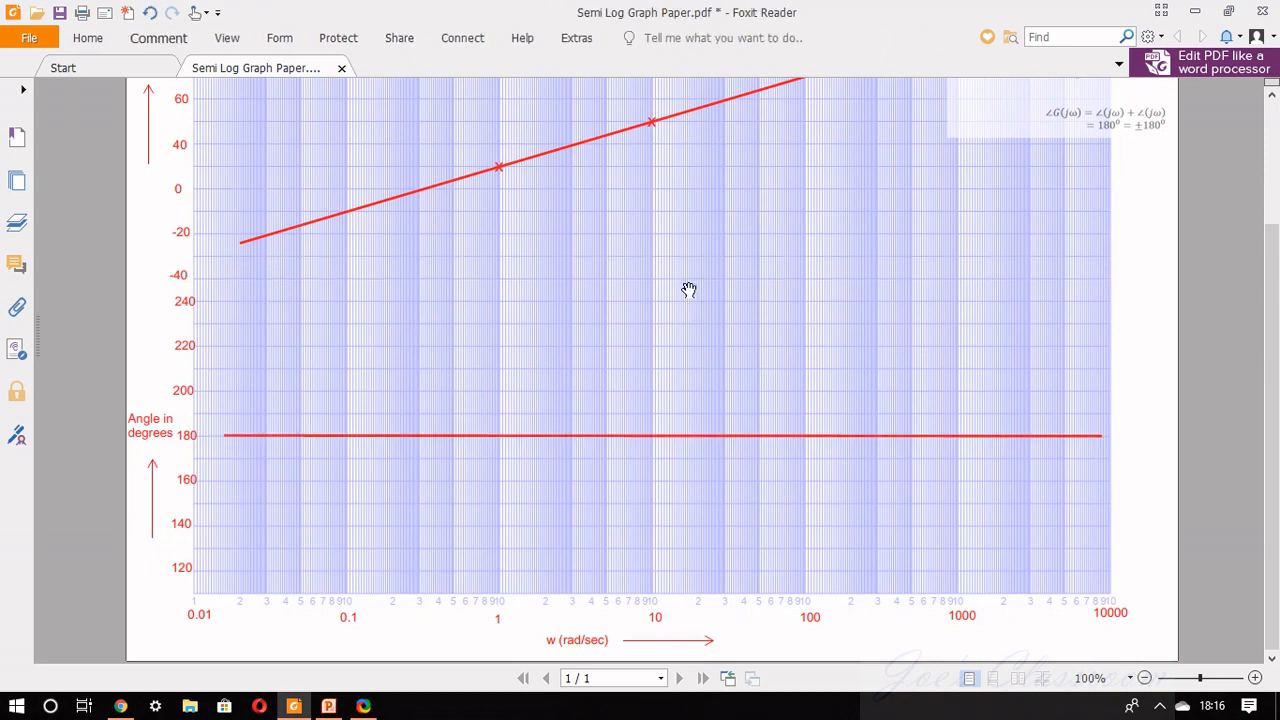
scroll(683, 323, up, 3)
key(ctrl+0)
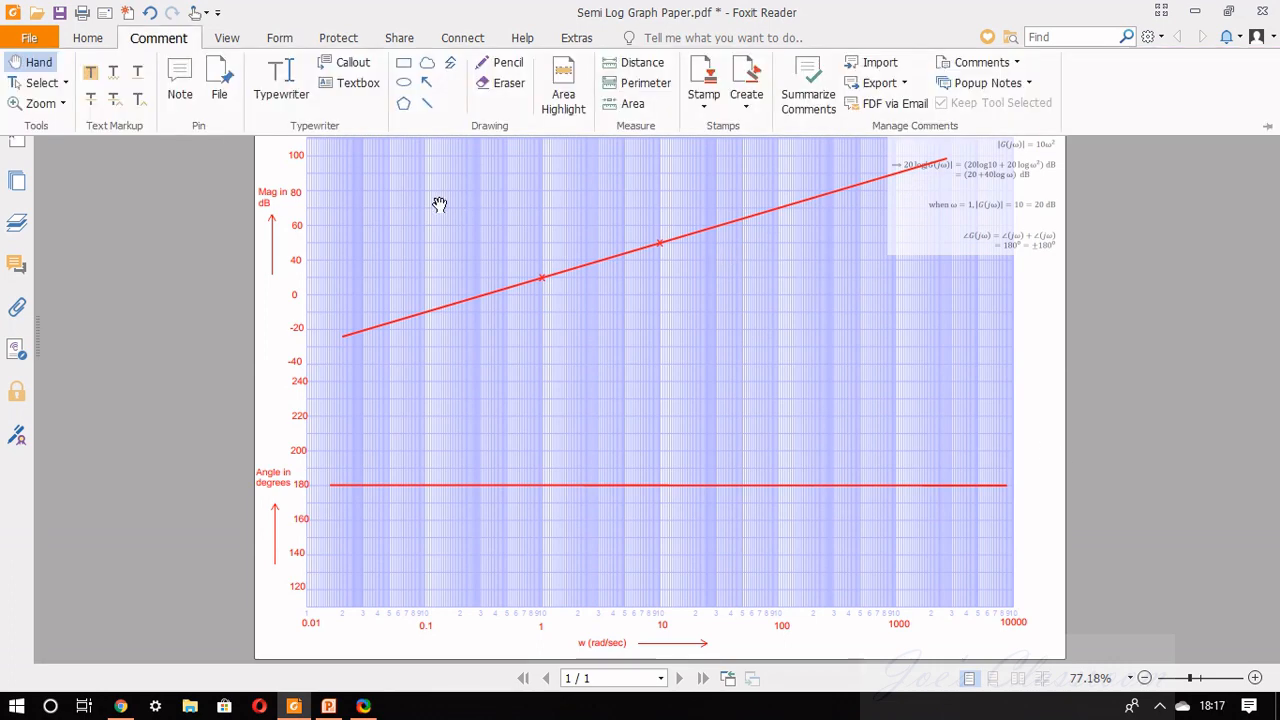
Add a typewriter label "40 dB/dec" above the magnitude line, between ω = 10 and ω = 100.
click(280, 86)
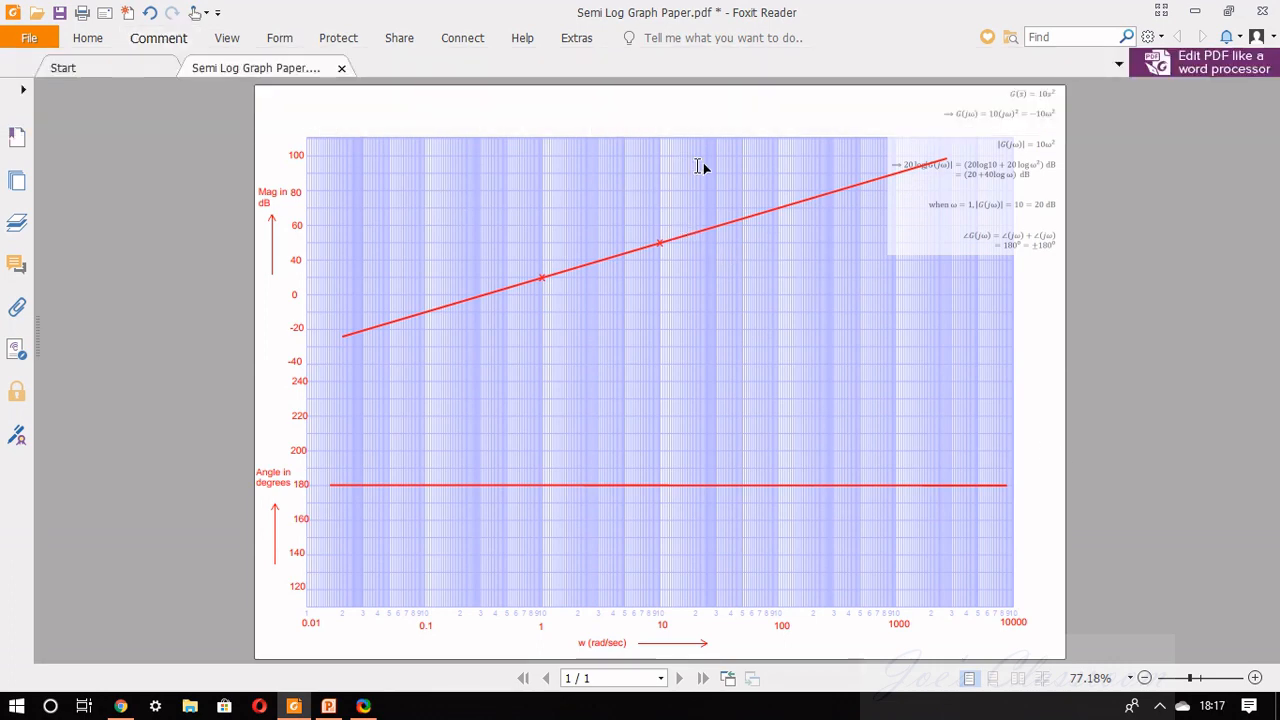
click(699, 166)
text(40)
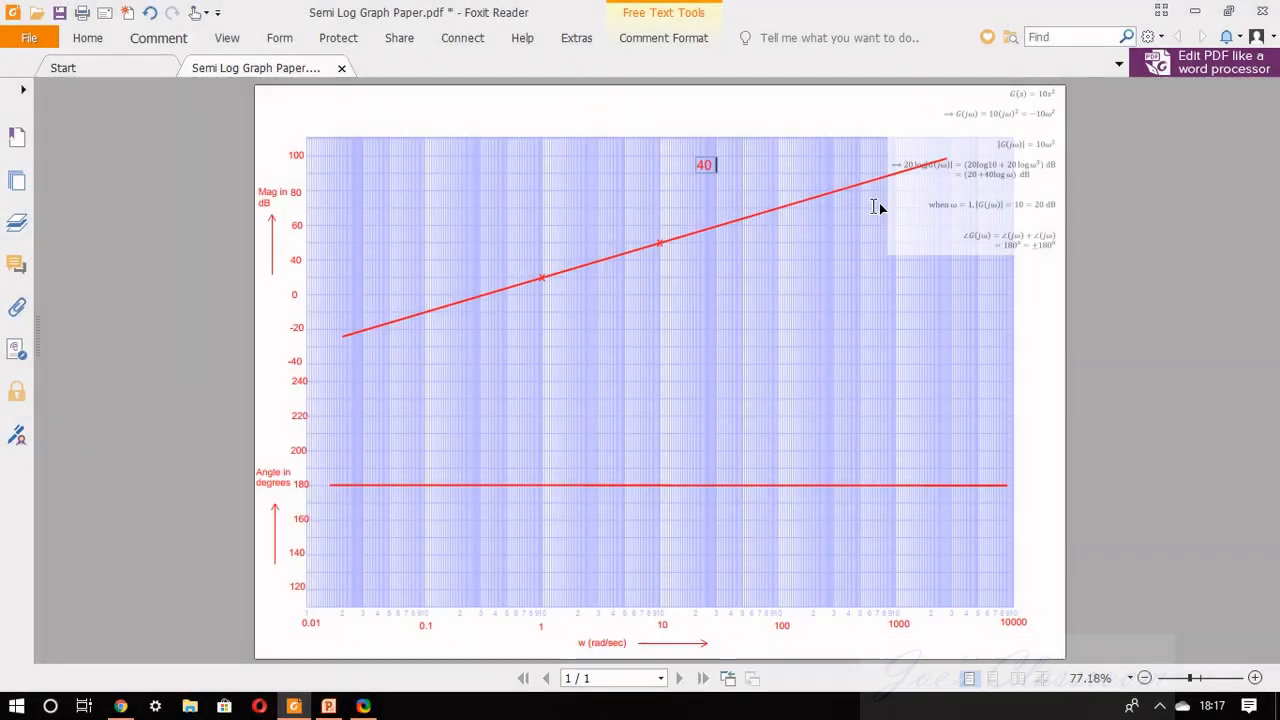
text( dB)
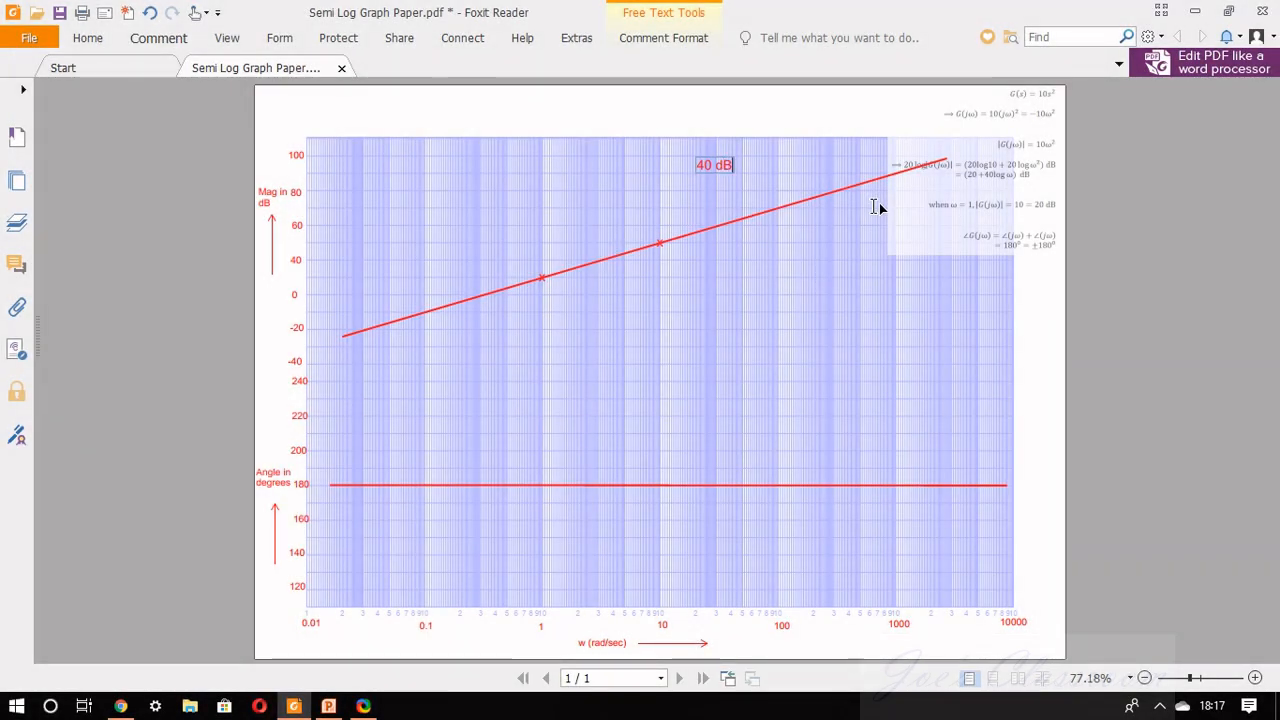
text(/dec)
click(600, 201)
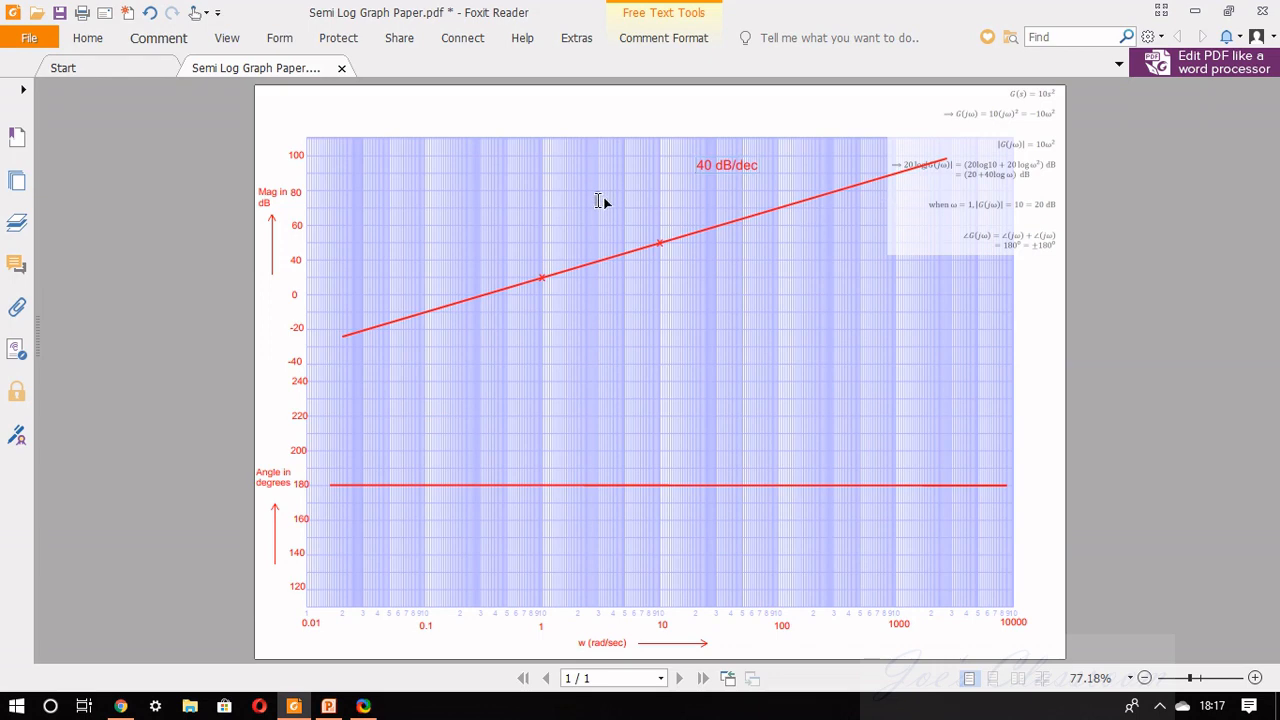
Draw an arrow from the "40 dB/dec" label down to the magnitude line just before ω = 100.
click(180, 44)
click(428, 88)
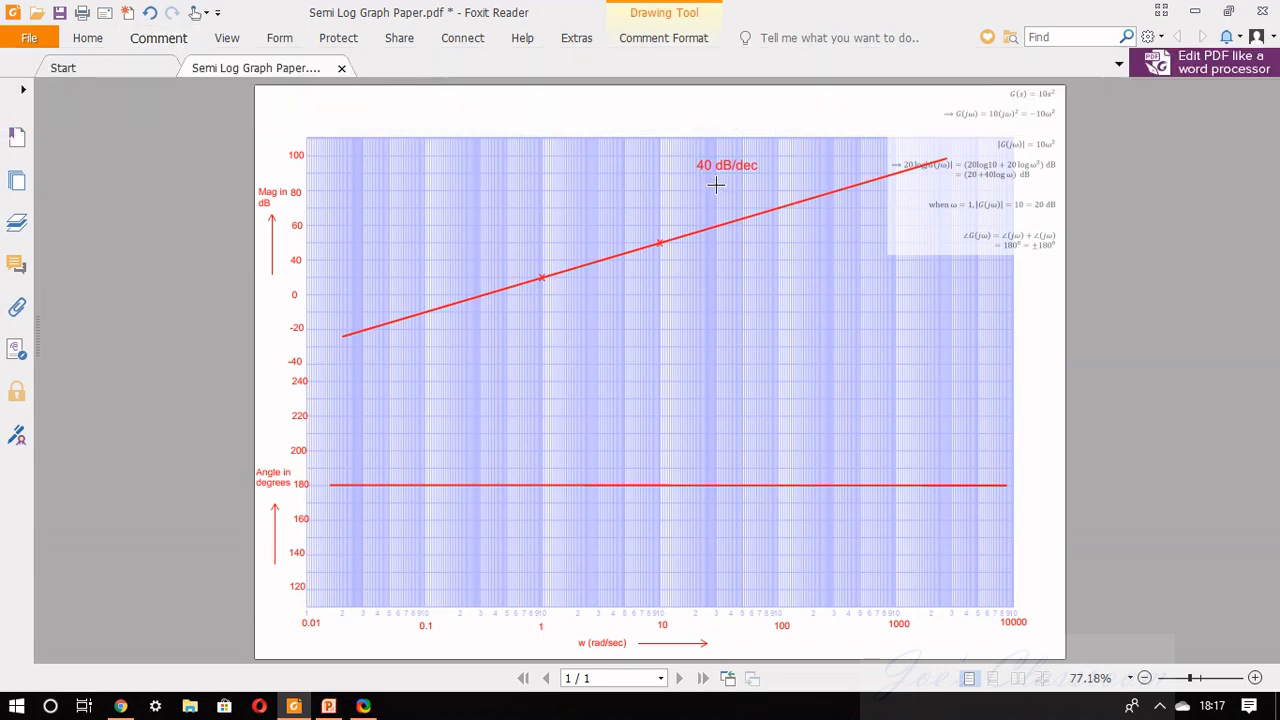
drag(722, 178, 755, 213)
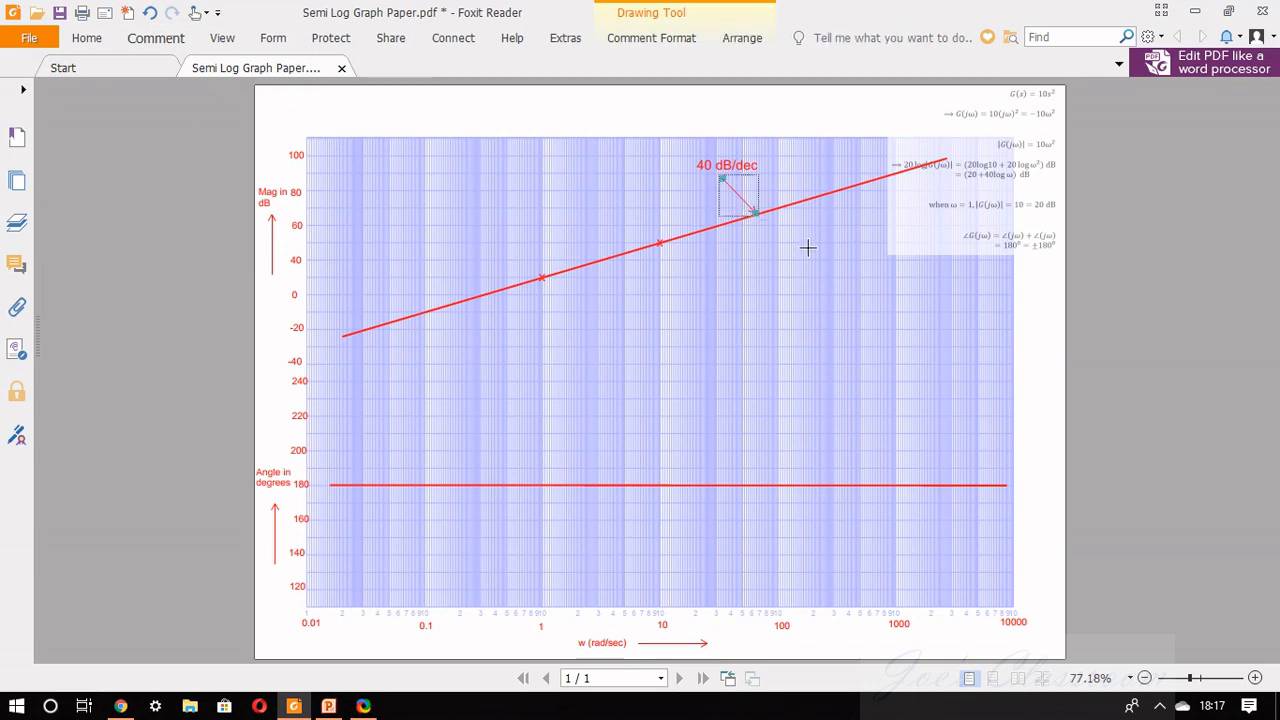
click(785, 289)
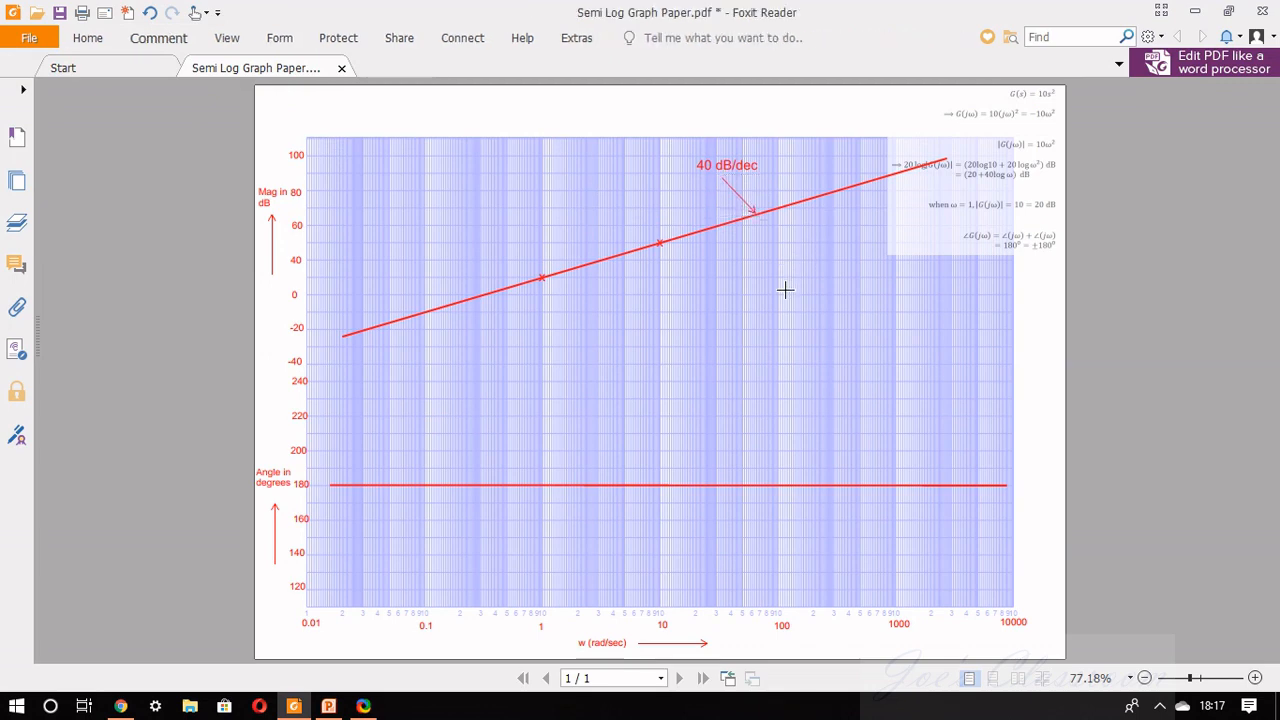